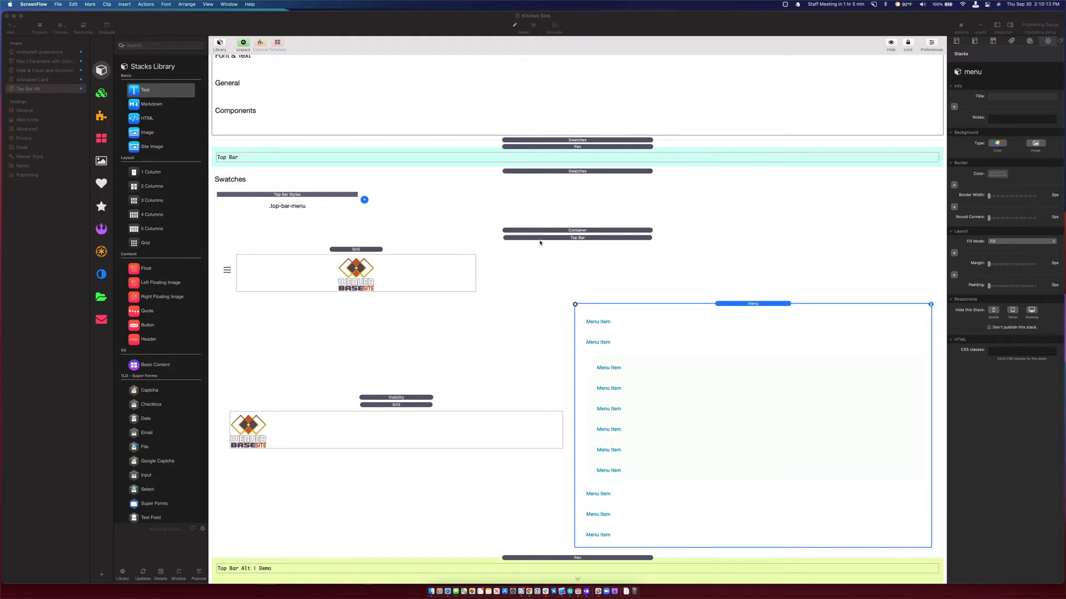
# Preview the Top Bar Alt page in Safari, opening the second menu item's dropdown and the hamburger menu at iPhone 8 size
pyautogui.click(503, 284)
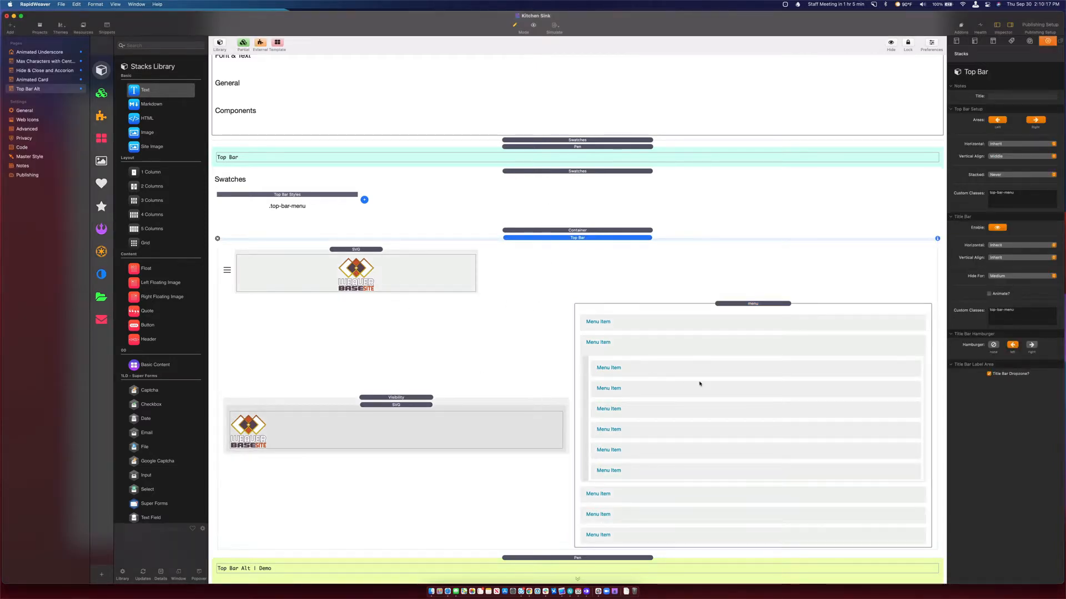
pyautogui.click(725, 383)
pyautogui.press('super+shift+r')
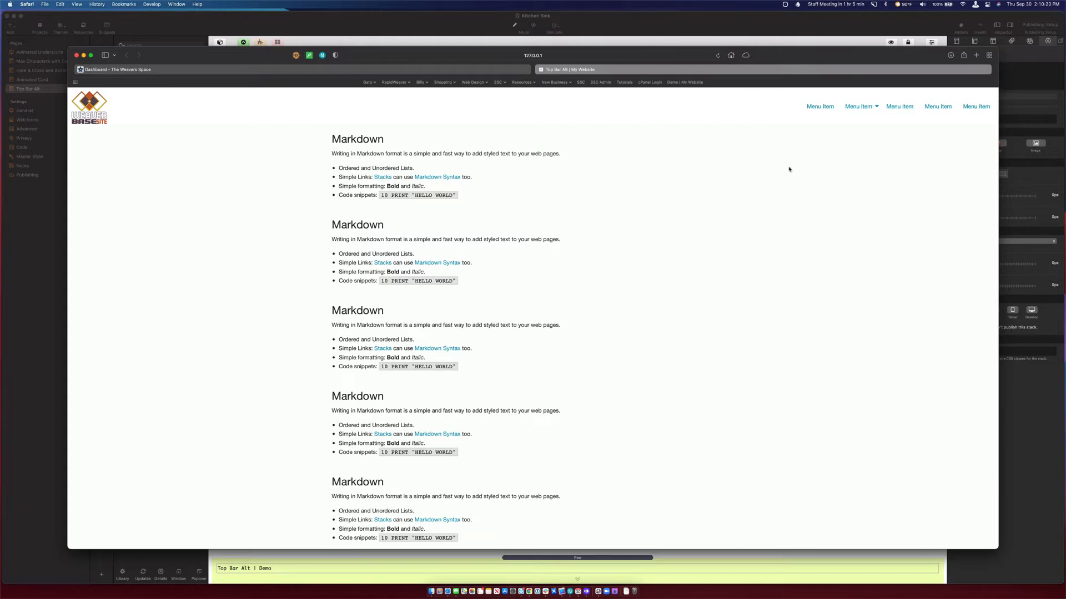
pyautogui.click(860, 108)
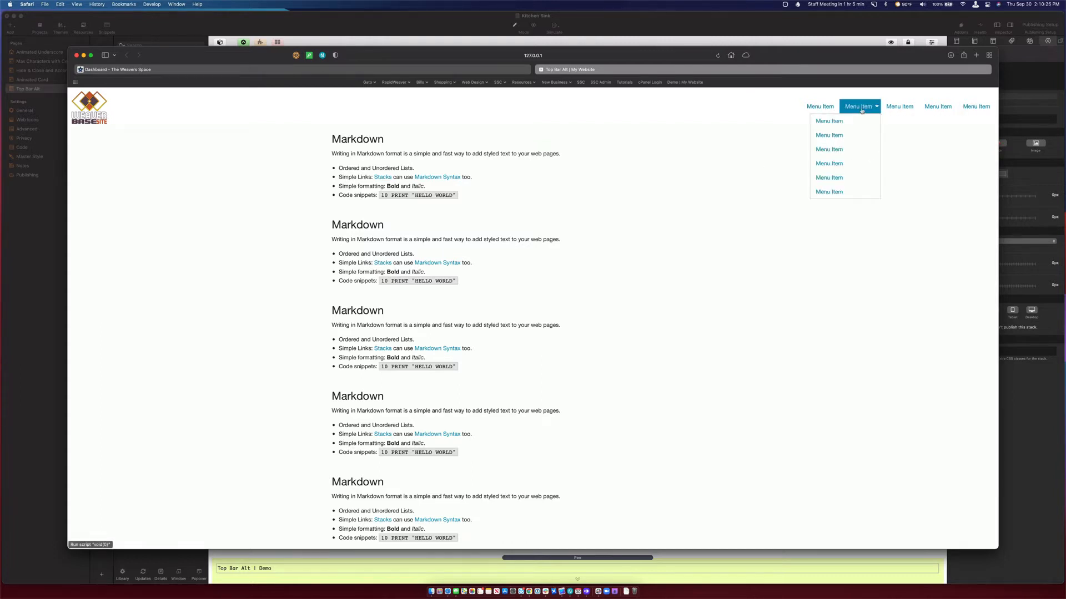
pyautogui.click(654, 155)
pyautogui.press('alt+super+r')
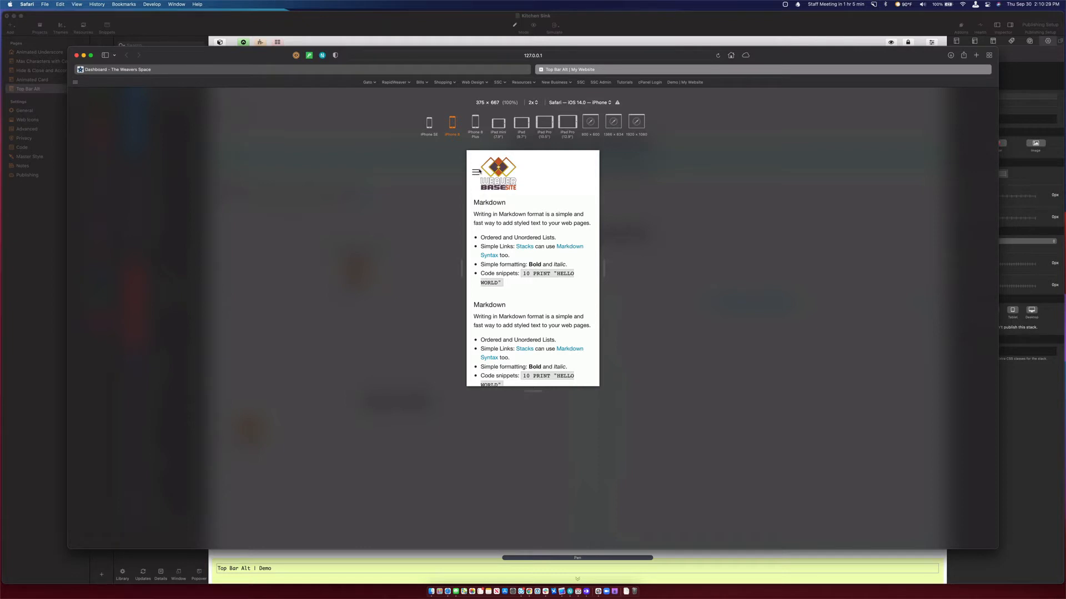
pyautogui.click(475, 173)
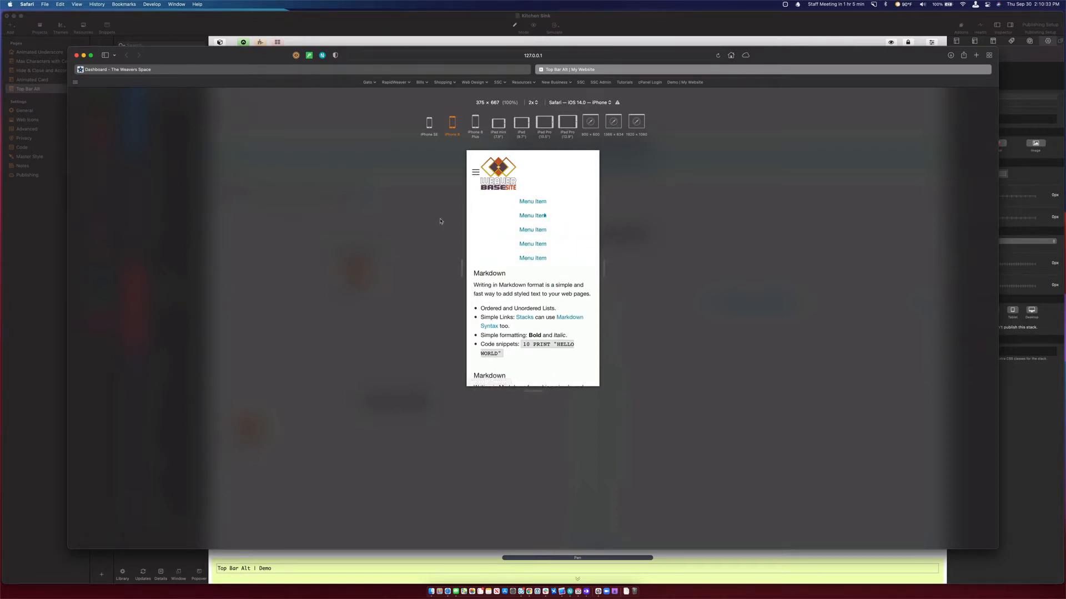
# Back in RapidWeaver, collapse the Top Bar pen, exclude its content from publishing, and allow the "Top Bar Alt | Done" pen to publish
pyautogui.press('super+Tab')
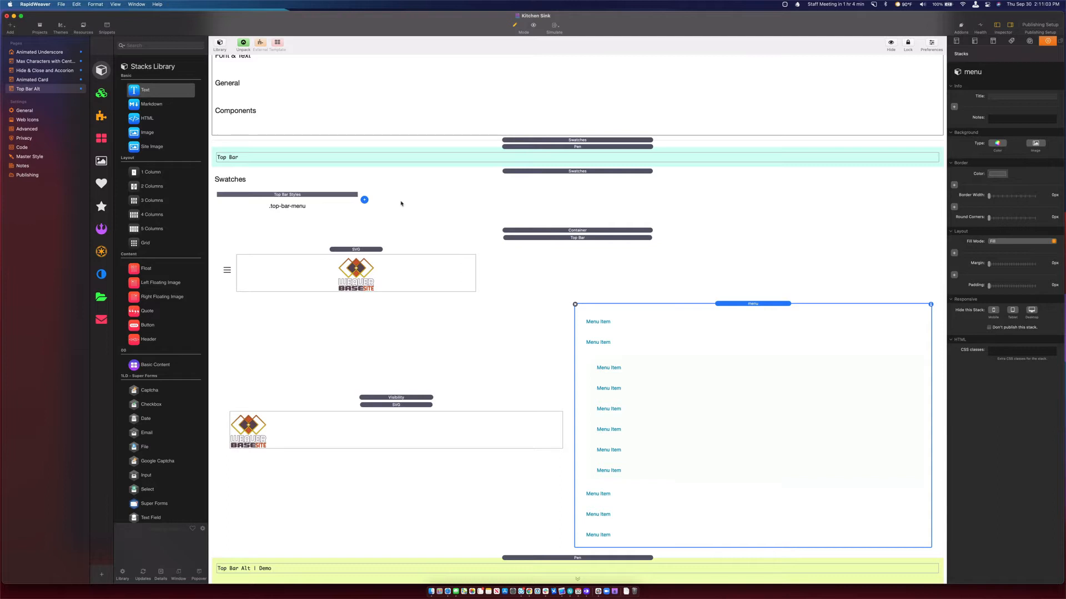
pyautogui.click(528, 147)
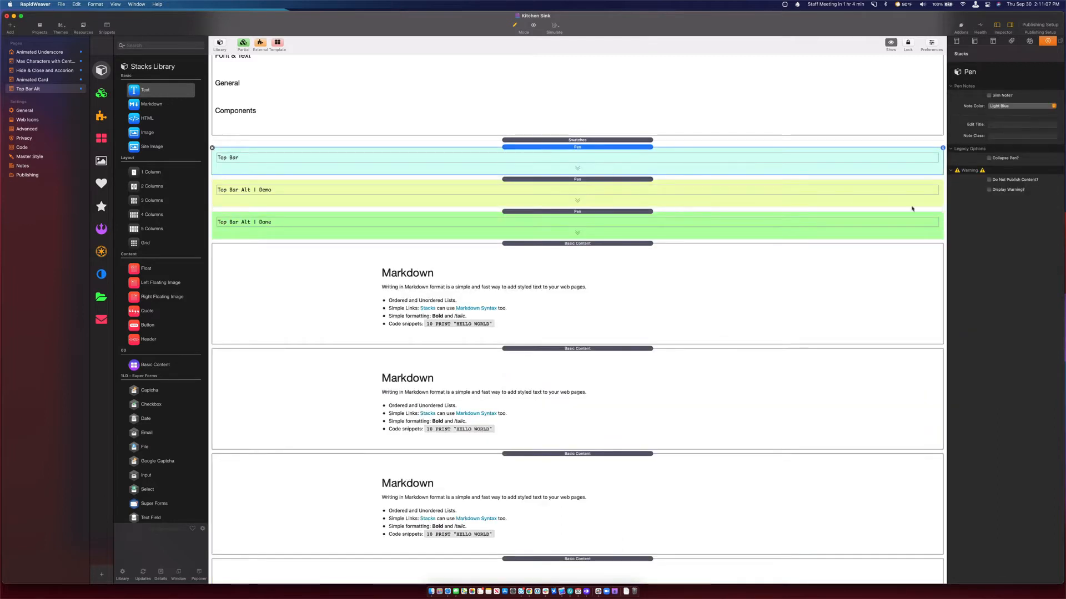
pyautogui.click(989, 179)
pyautogui.click(571, 212)
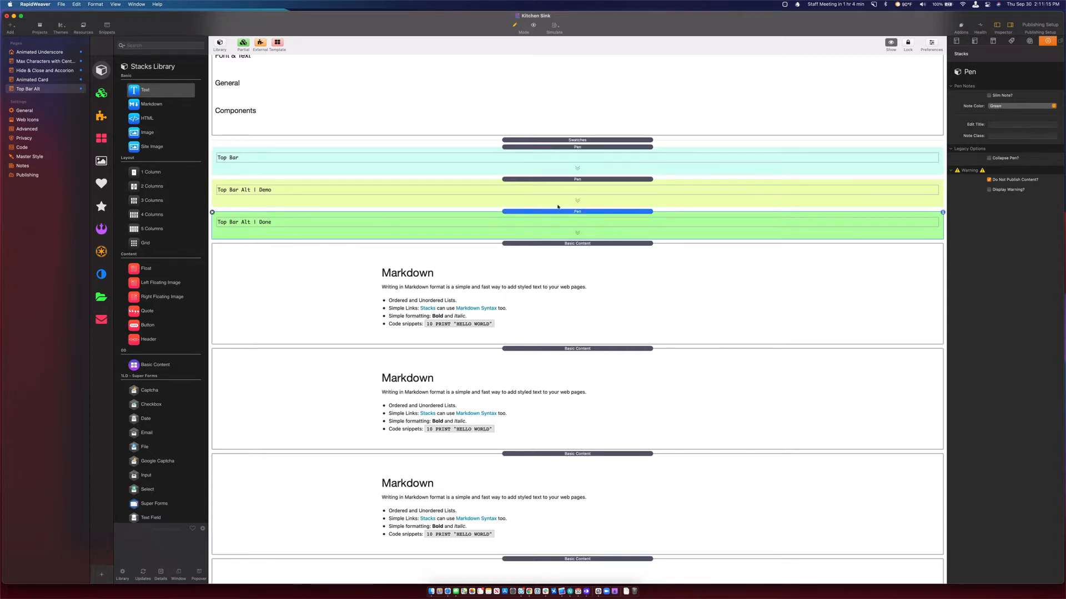
pyautogui.click(990, 179)
# Reload the Safari preview and check the alternate top bar's menu at iPad Pro (10.5") and iPhone 8 sizes, closing the mobile menu again
pyautogui.press('super+Tab')
pyautogui.press('super+r')
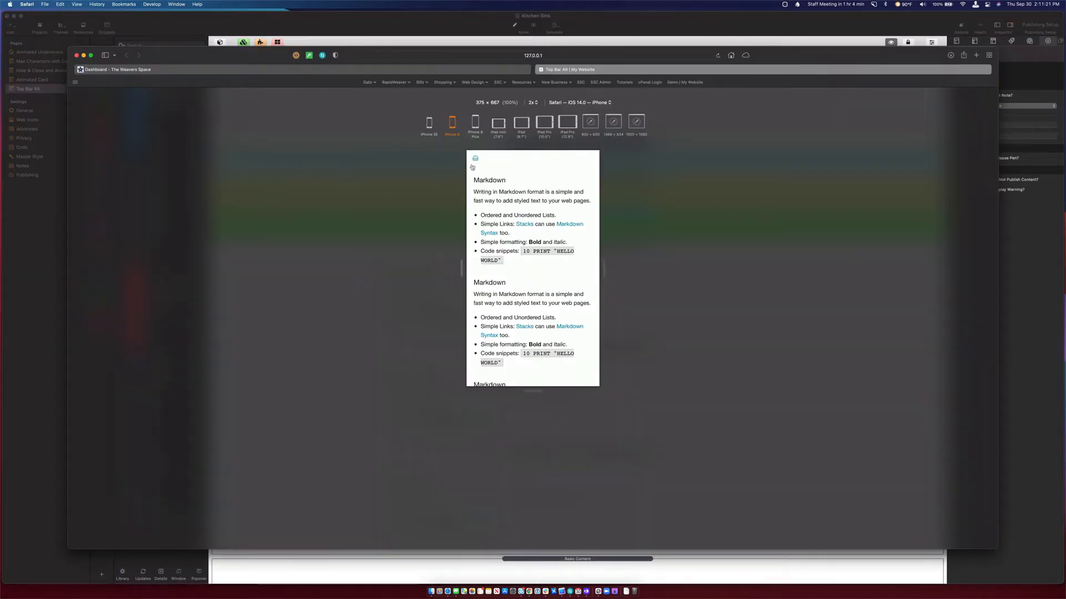
pyautogui.click(542, 124)
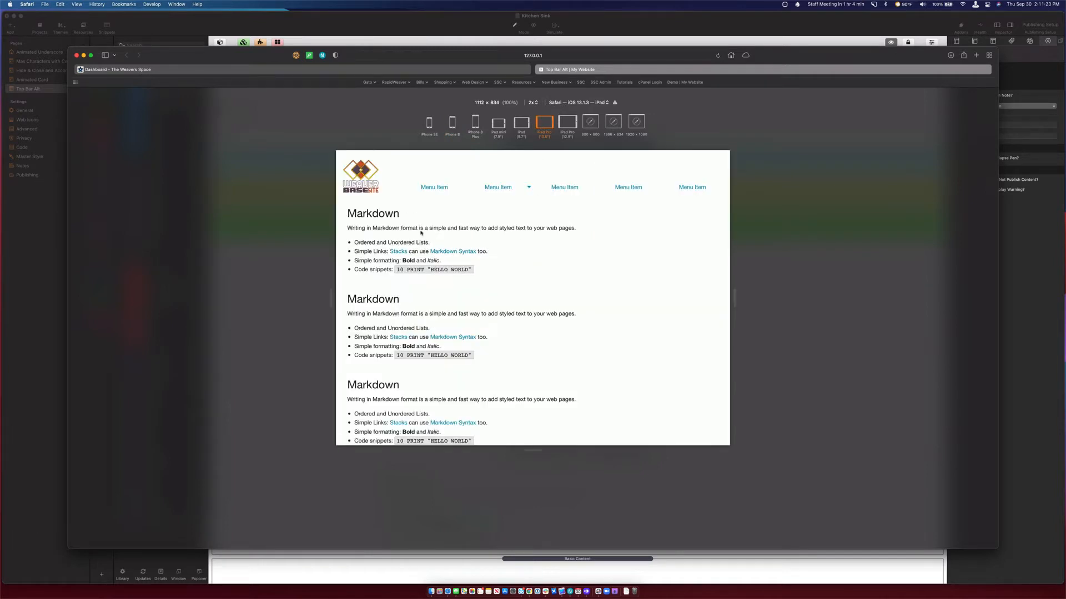
pyautogui.click(498, 188)
pyautogui.click(452, 132)
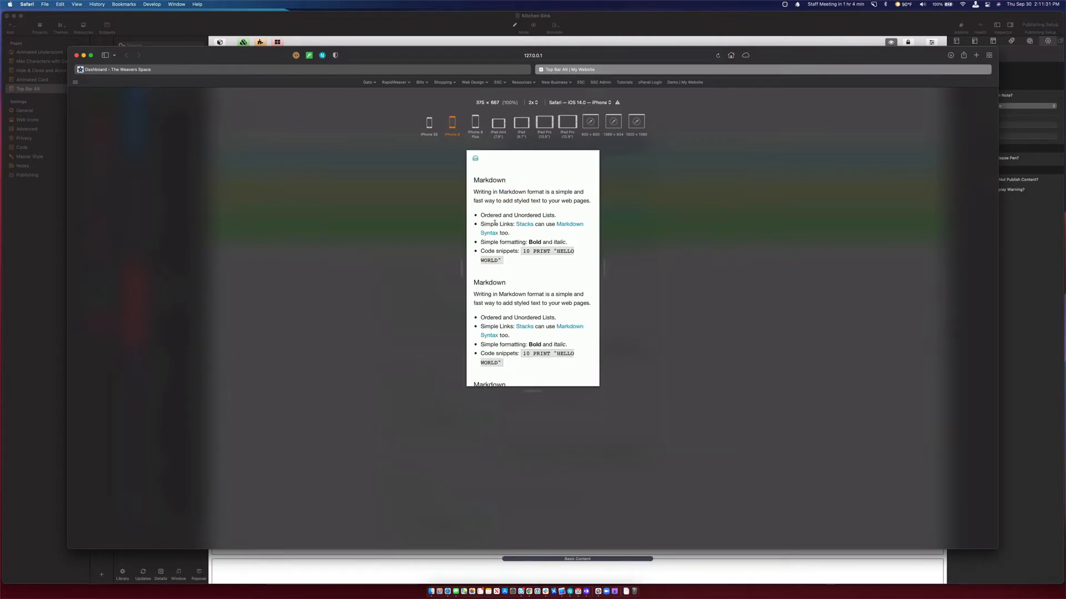
pyautogui.click(475, 161)
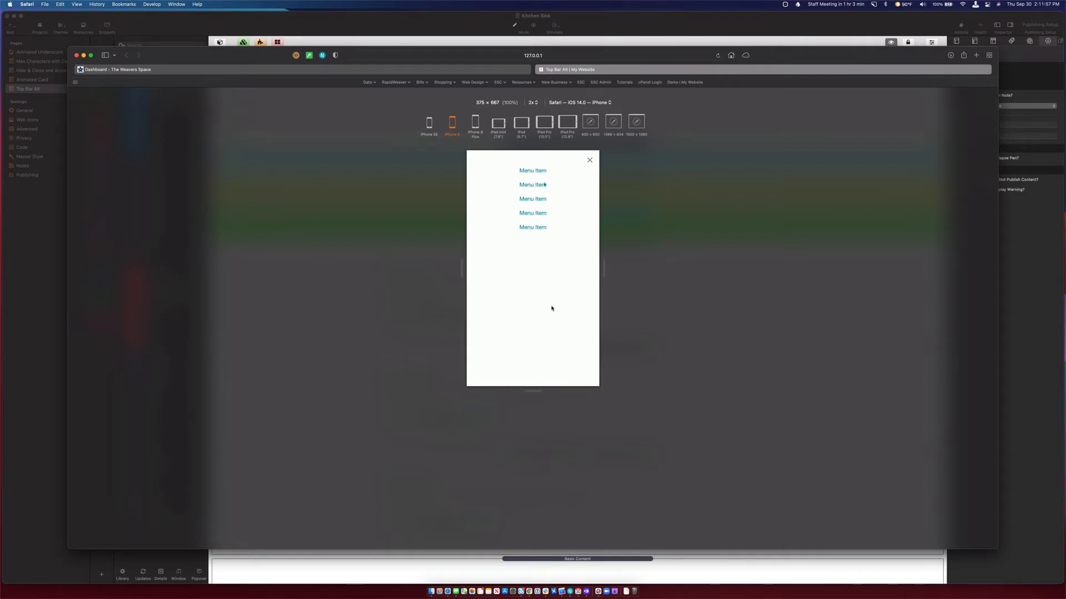
pyautogui.click(589, 160)
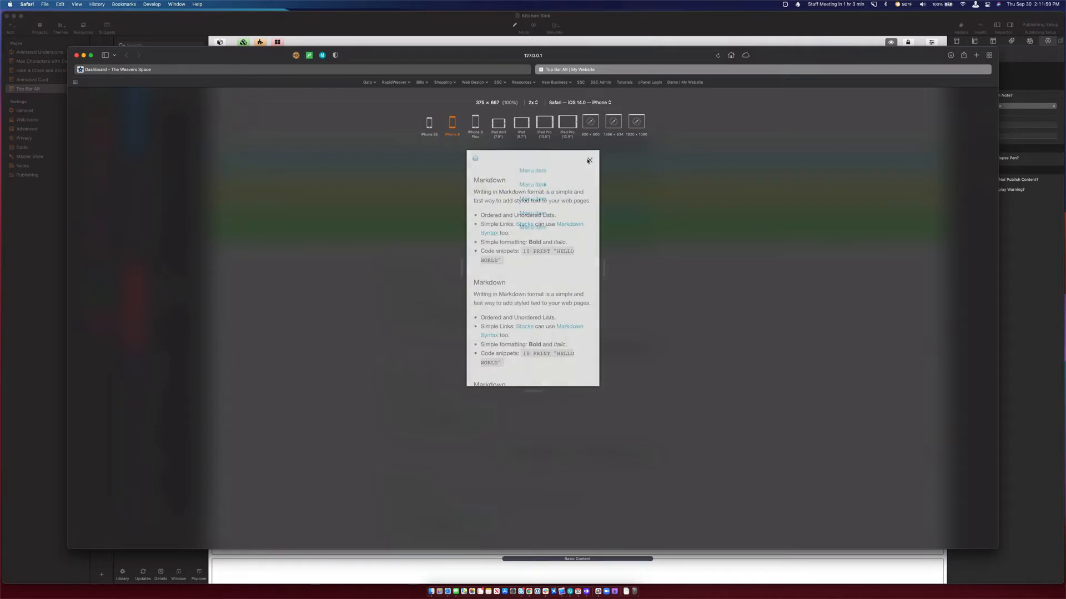
# Back in RapidWeaver, expand the "Top Bar Alt | Demo" pen and add a Container stack inside its Desktop pen
pyautogui.press('super+Tab')
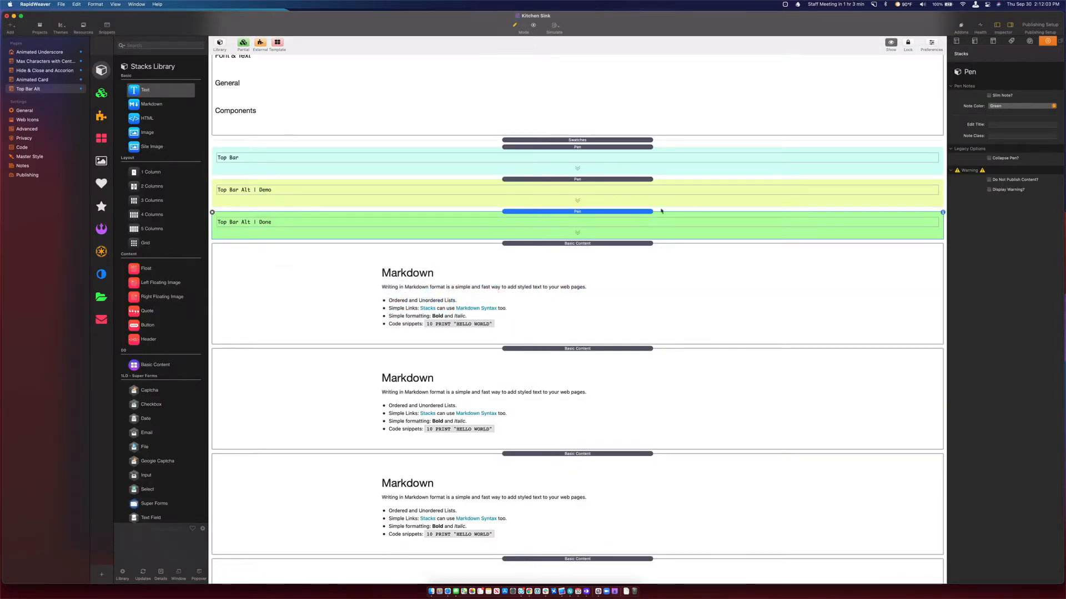
pyautogui.click(563, 180)
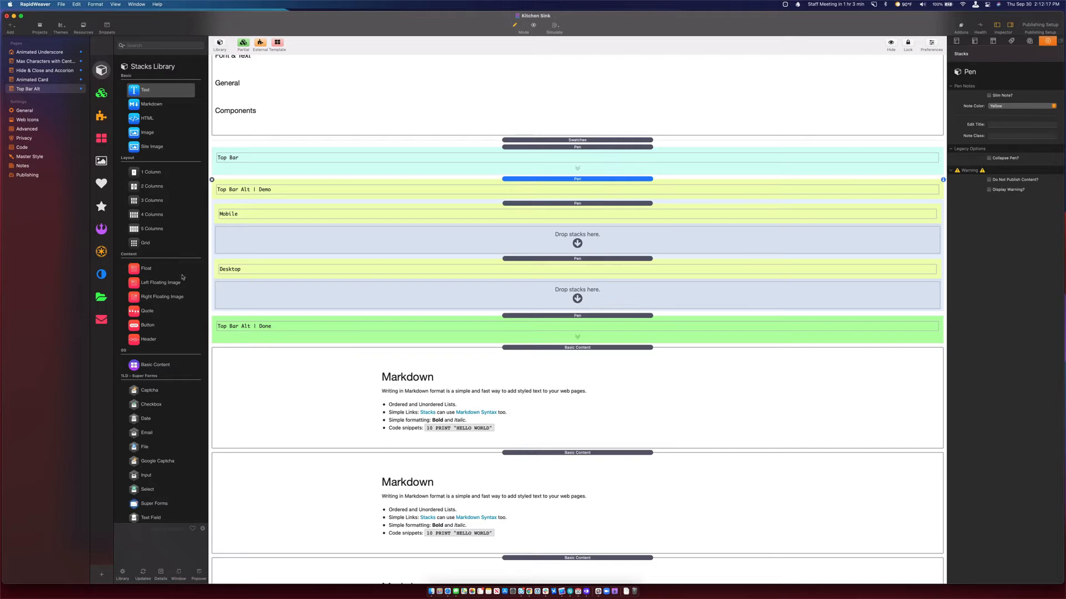
pyautogui.click(101, 229)
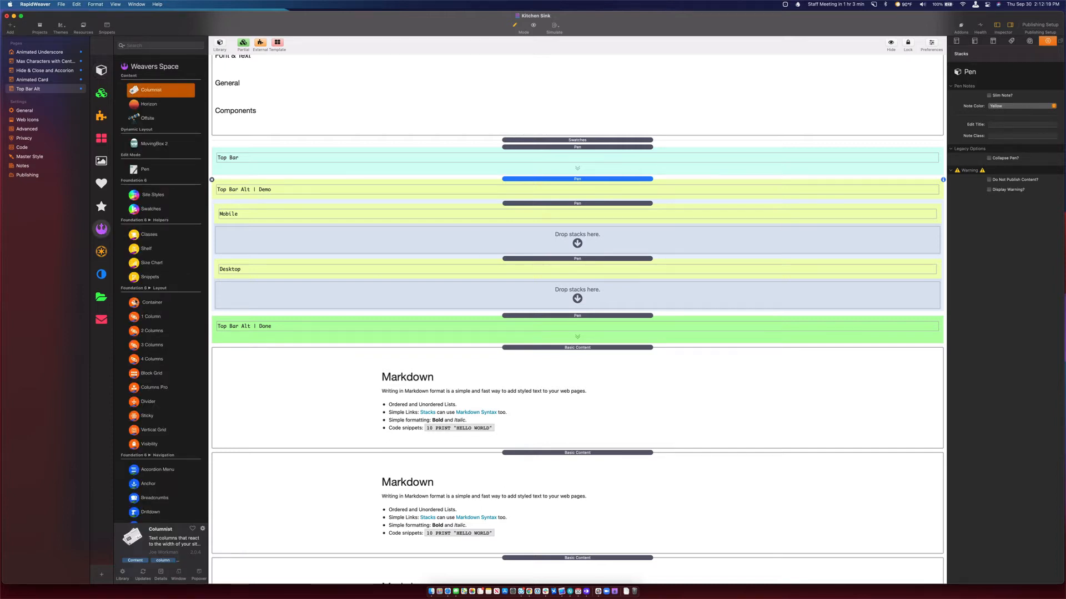
pyautogui.moveTo(144, 304); pyautogui.dragTo(370, 289)
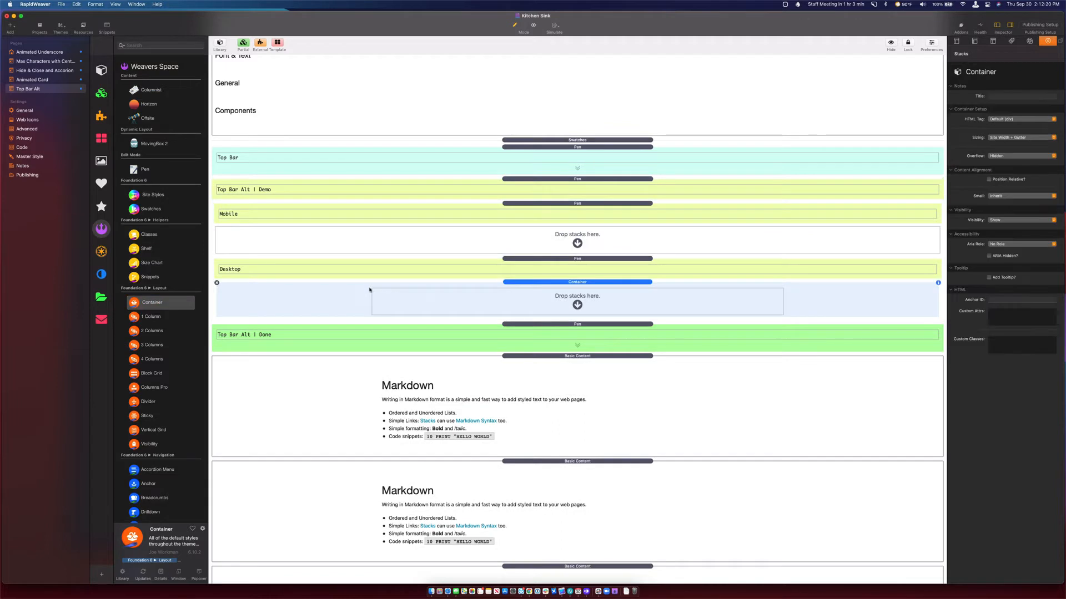
# Set the container's sizing to Auto (no wrapper) and its visibility to Show for Medium + Large
pyautogui.click(993, 141)
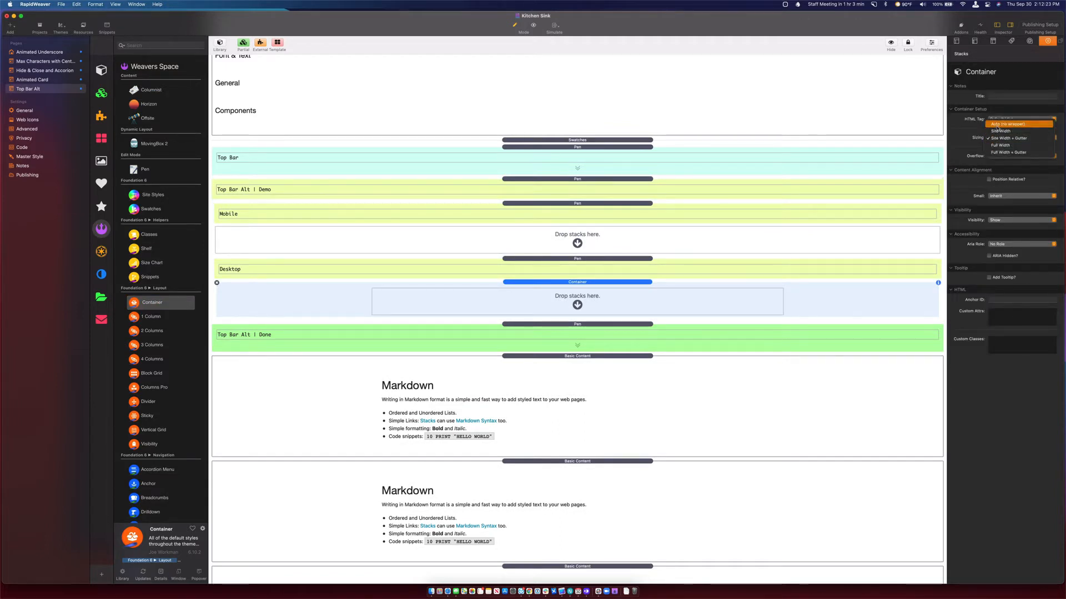
pyautogui.click(999, 125)
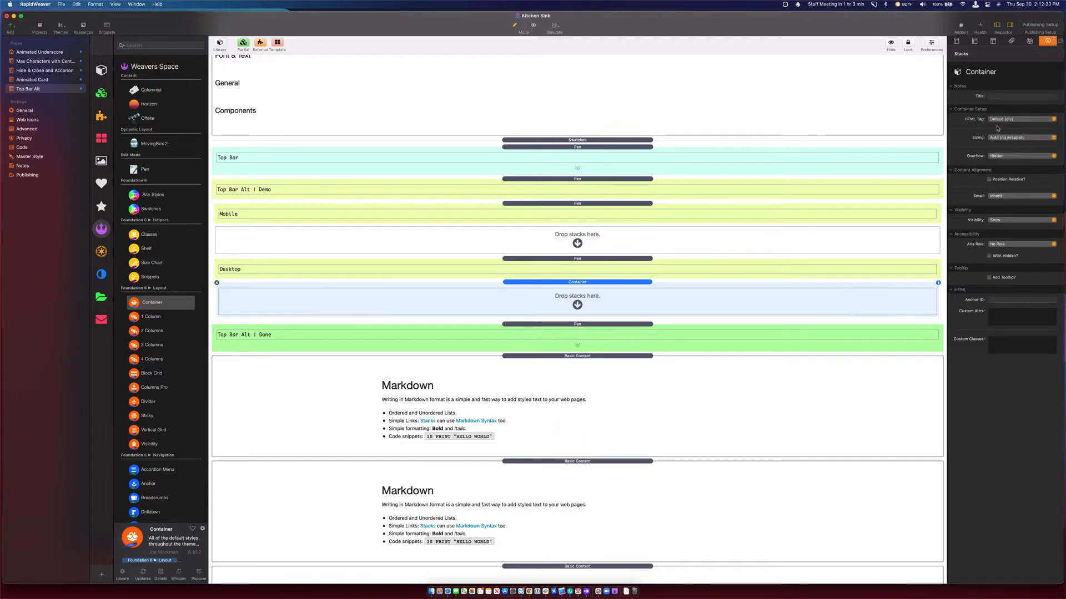
pyautogui.click(997, 222)
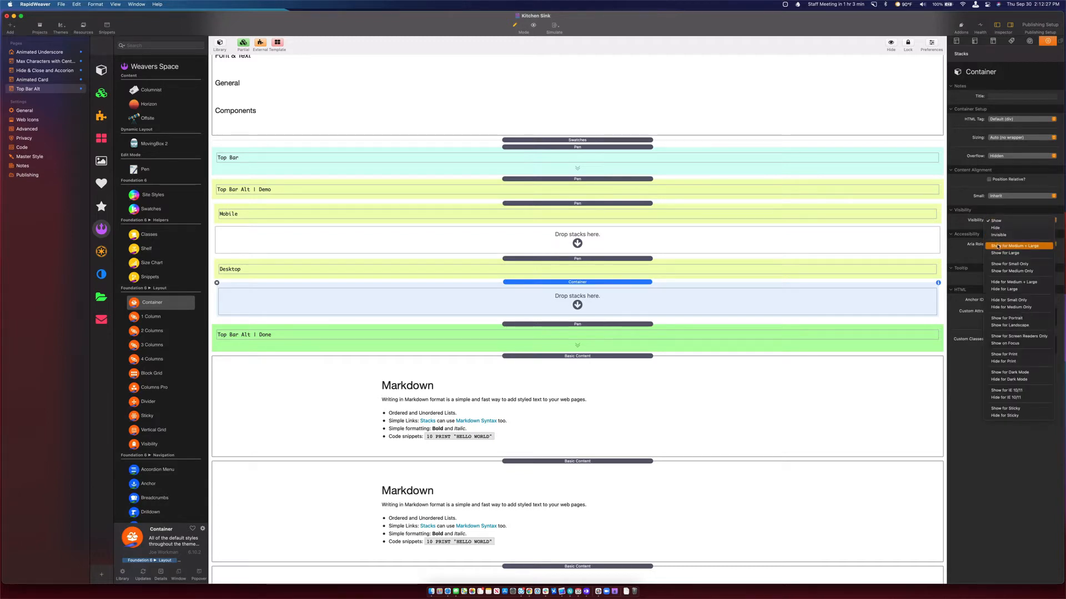
pyautogui.click(997, 247)
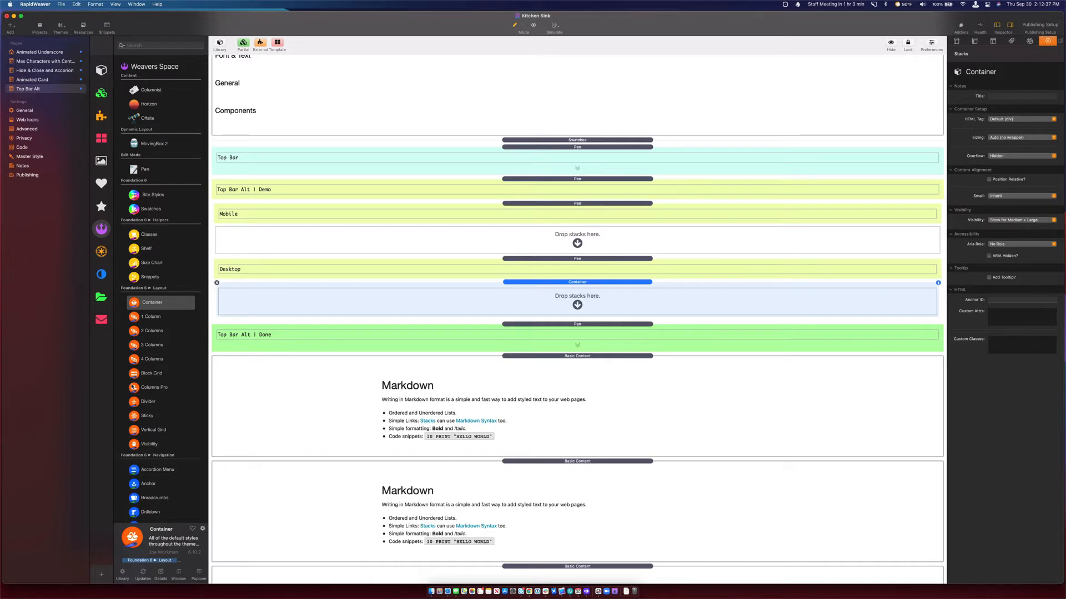
# Add a Columns Pro stack inside the Desktop container and give it a second column
pyautogui.moveTo(154, 387); pyautogui.dragTo(345, 297)
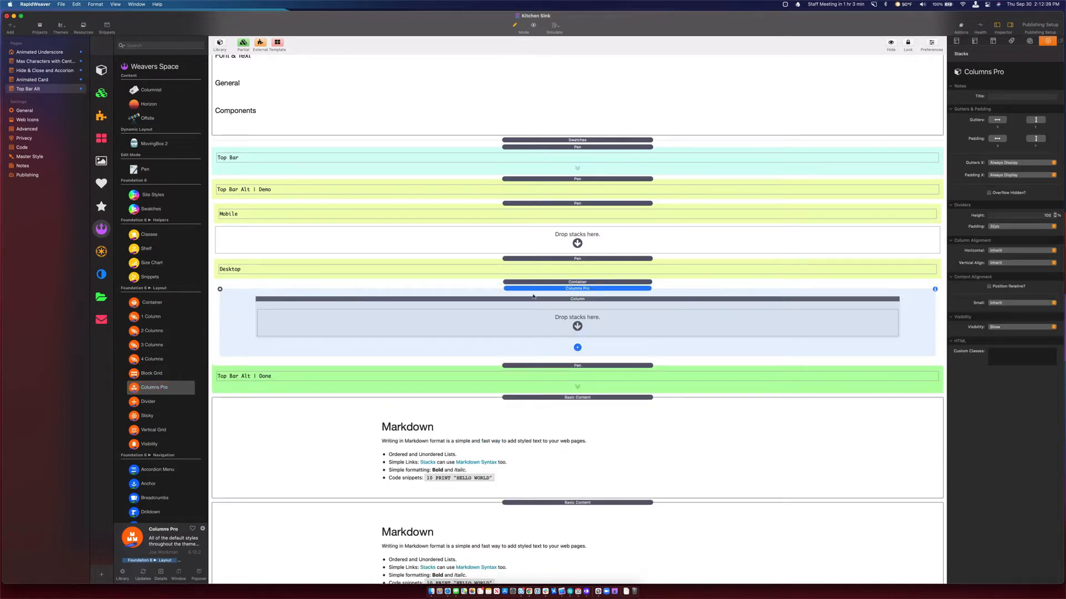
pyautogui.click(580, 300)
pyautogui.click(578, 347)
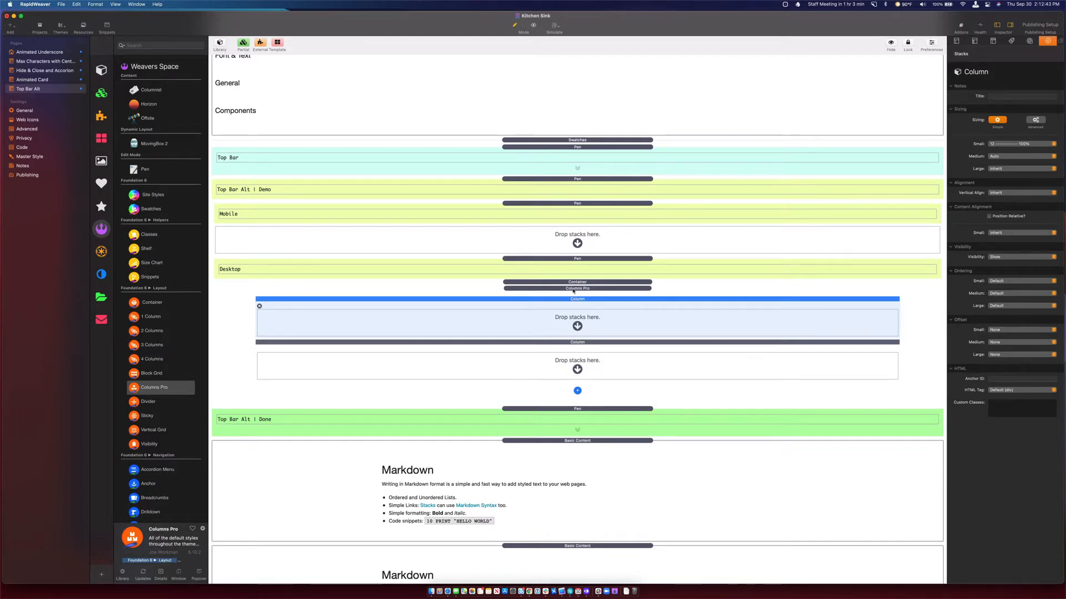
# Turn on both the horizontal and vertical gutters and padding for the Columns Pro stack
pyautogui.click(573, 289)
pyautogui.click(997, 138)
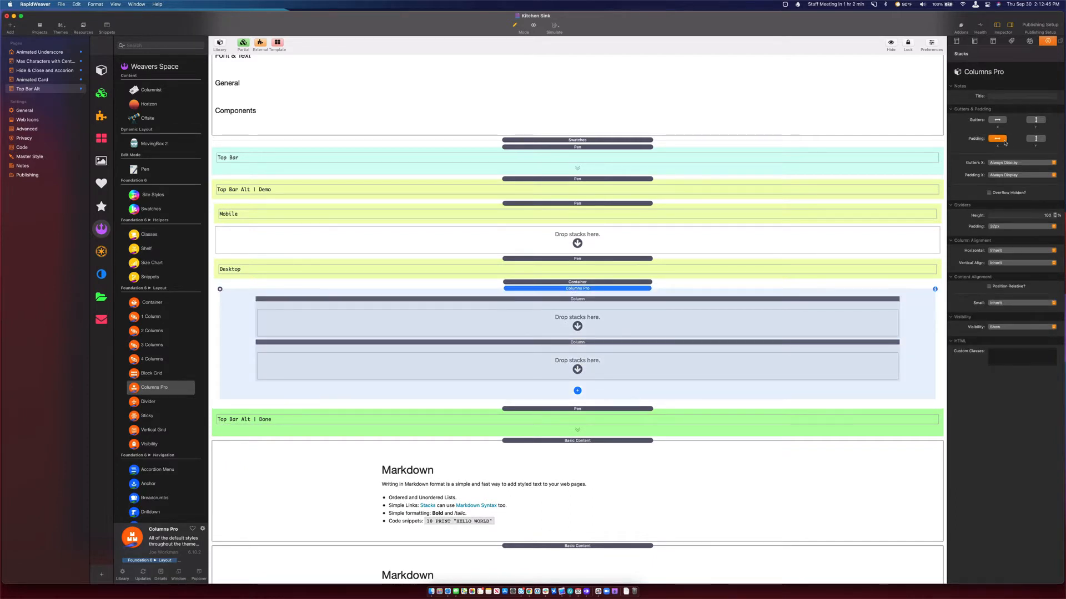
pyautogui.click(1036, 138)
pyautogui.click(1035, 120)
pyautogui.click(998, 120)
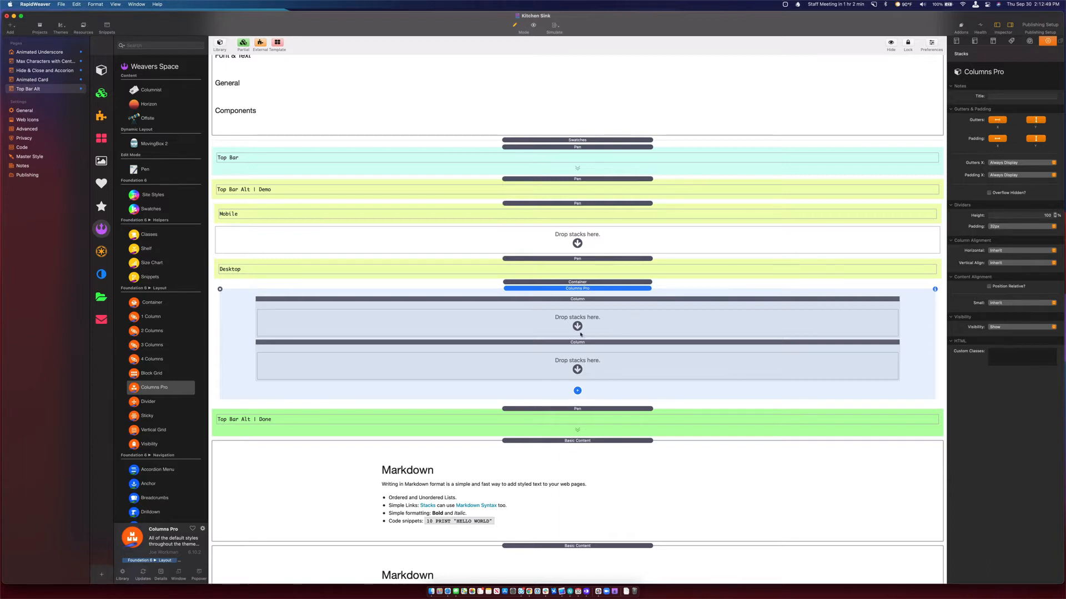
# Copy the SVG logo from the finished version's Desktop pen into the first column of the demo, then collapse that finished Desktop pen
pyautogui.click(534, 416)
pyautogui.click(523, 438)
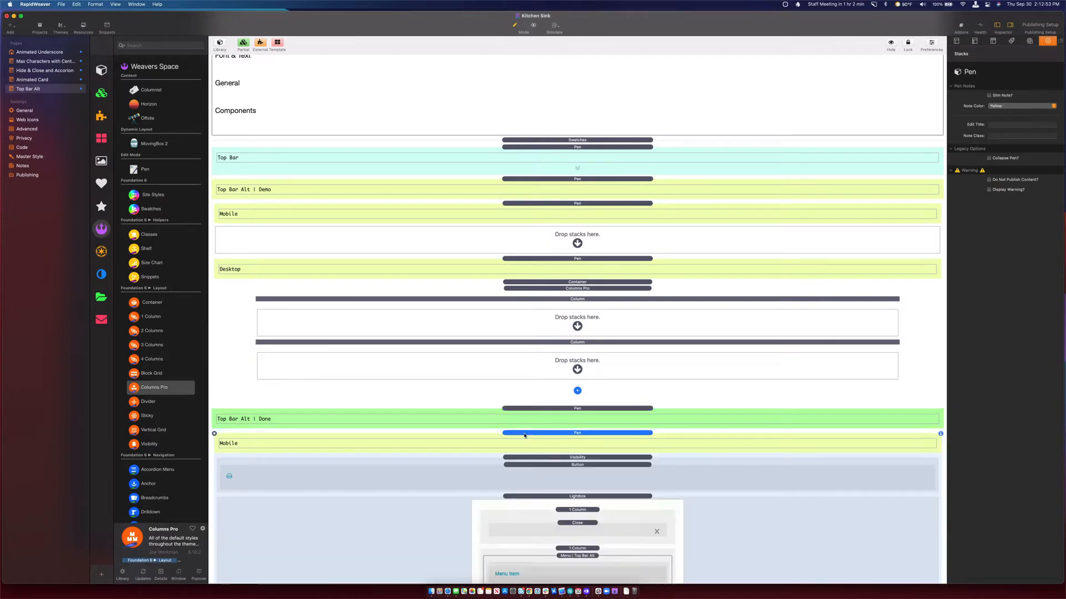
pyautogui.scroll(-5, 551, 444)
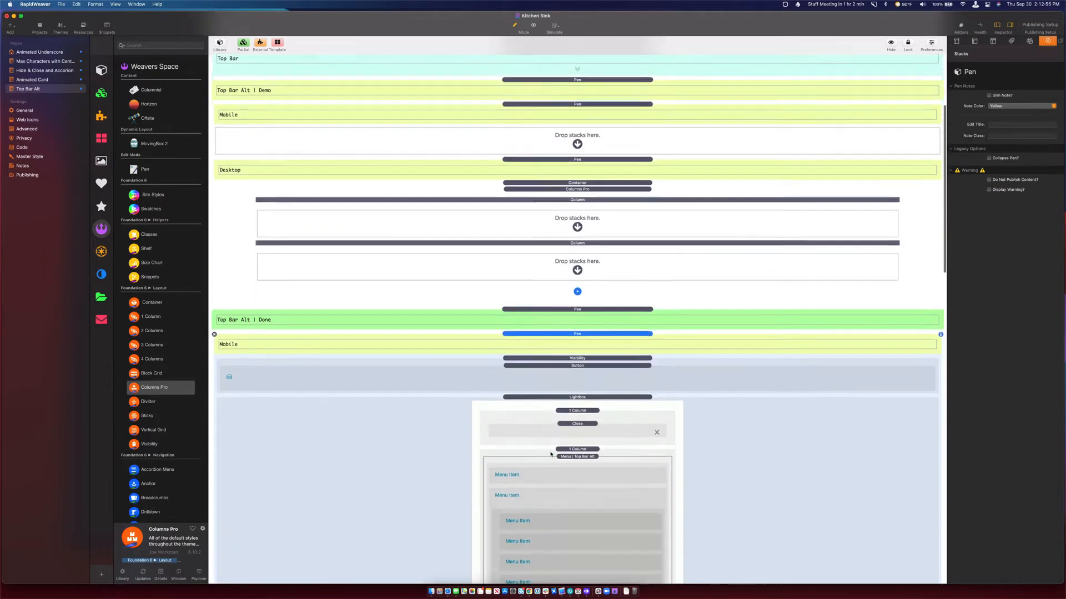
pyautogui.click(551, 276)
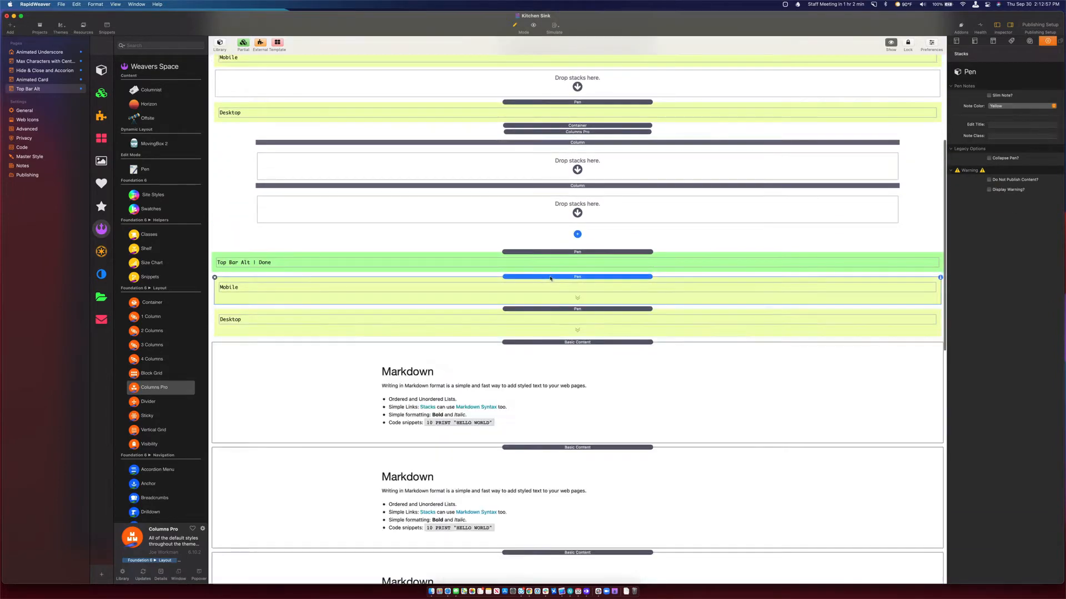
pyautogui.click(548, 308)
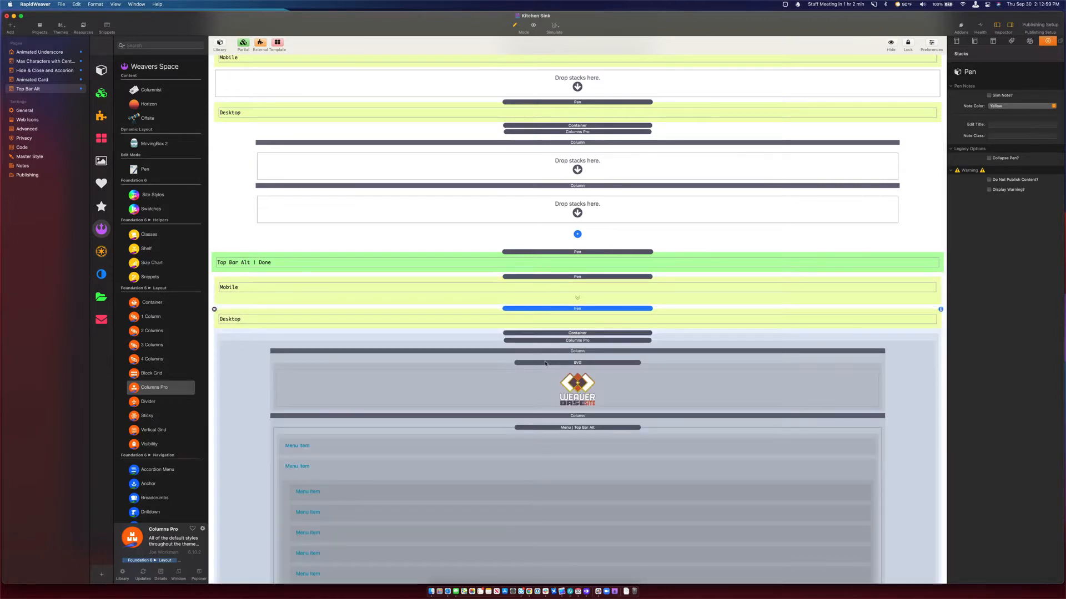
pyautogui.click(545, 363)
pyautogui.moveTo(545, 363); pyautogui.dragTo(577, 167)
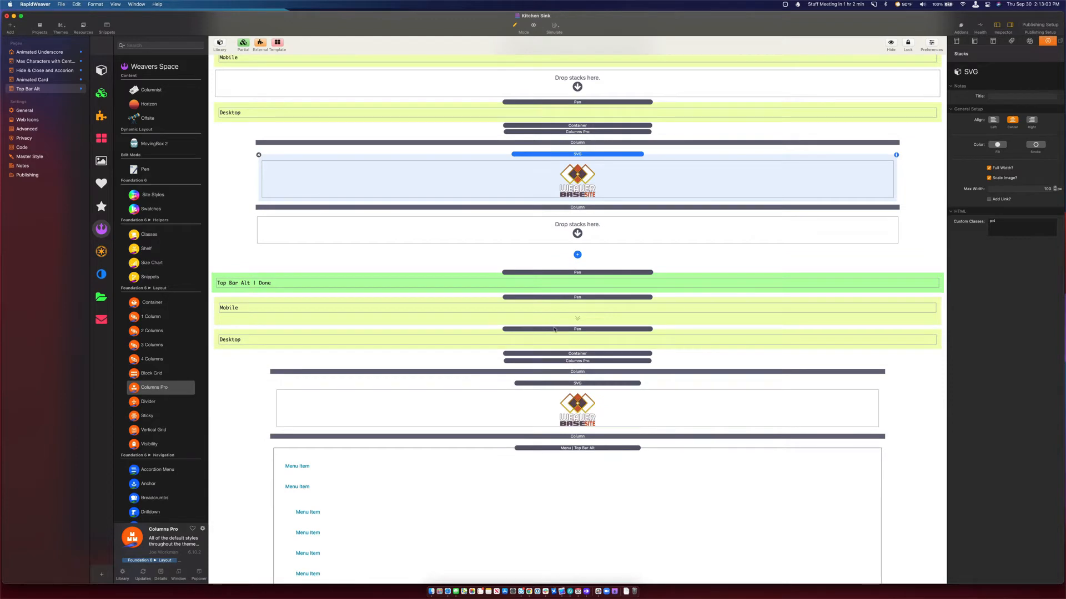
pyautogui.click(553, 330)
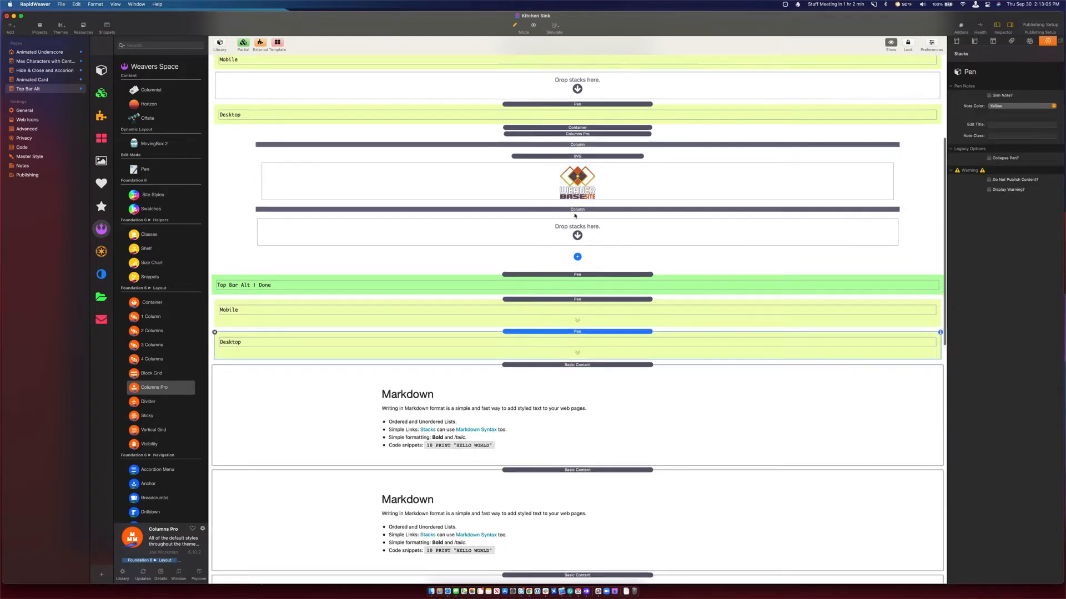
# Search the stacks library for "menu" and add a Drilldown stack to the second column of the demo's Desktop layout
pyautogui.scroll(3, 574, 216)
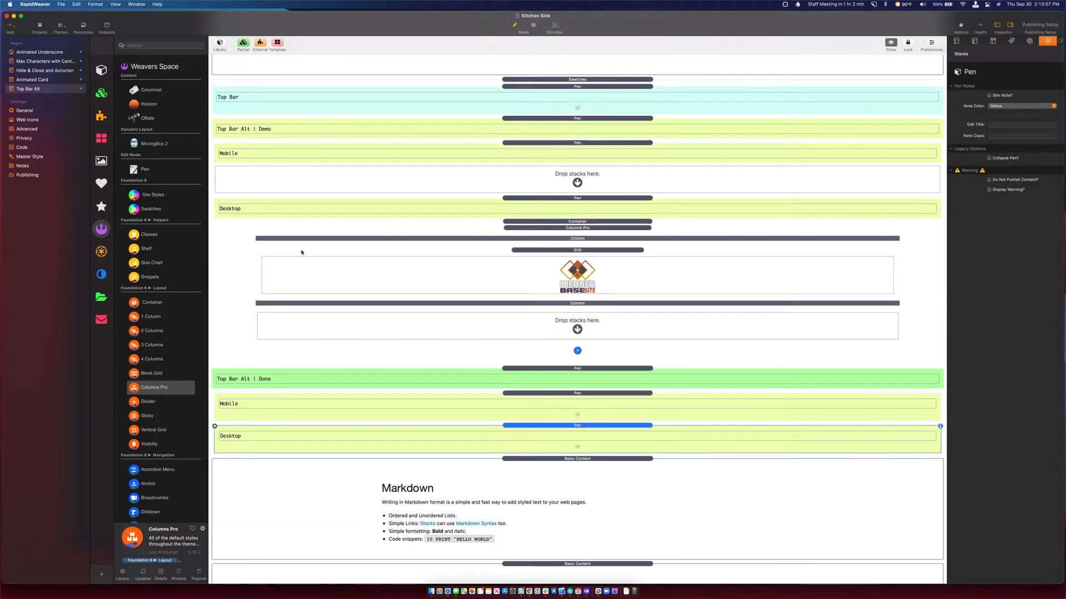
pyautogui.click(146, 45)
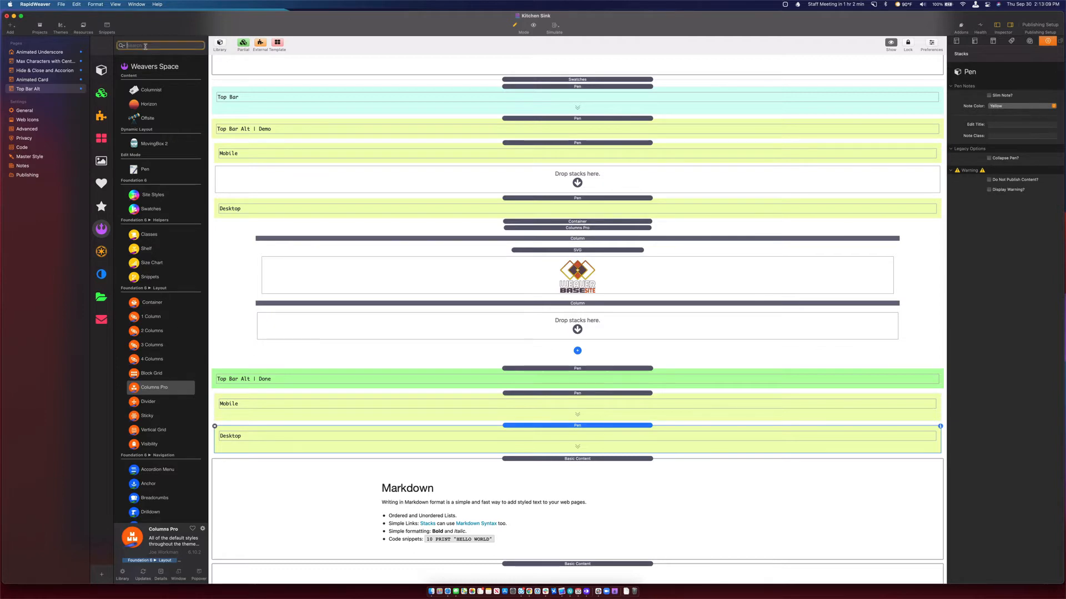
pyautogui.write('menu')
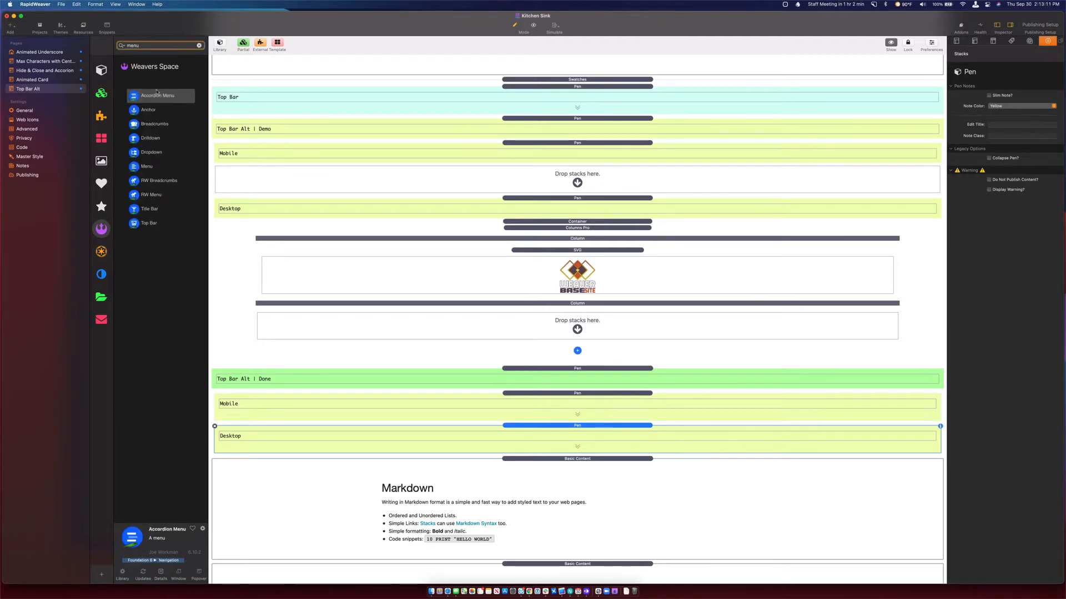
pyautogui.moveTo(136, 140); pyautogui.dragTo(535, 332)
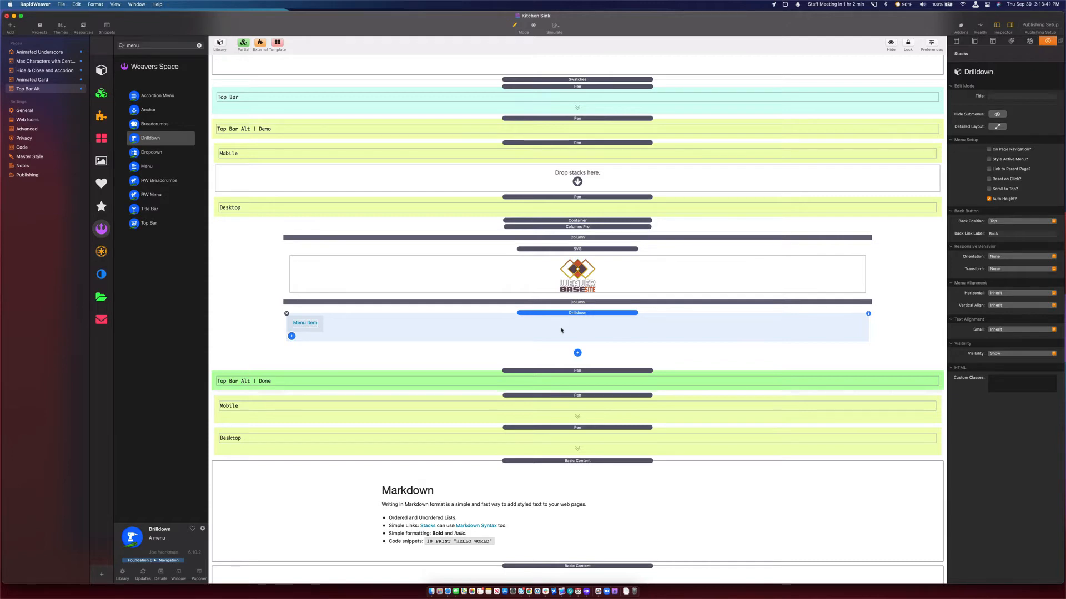
# Duplicate the Drilldown's menu item until the menu has eight top-level items
pyautogui.click(319, 323)
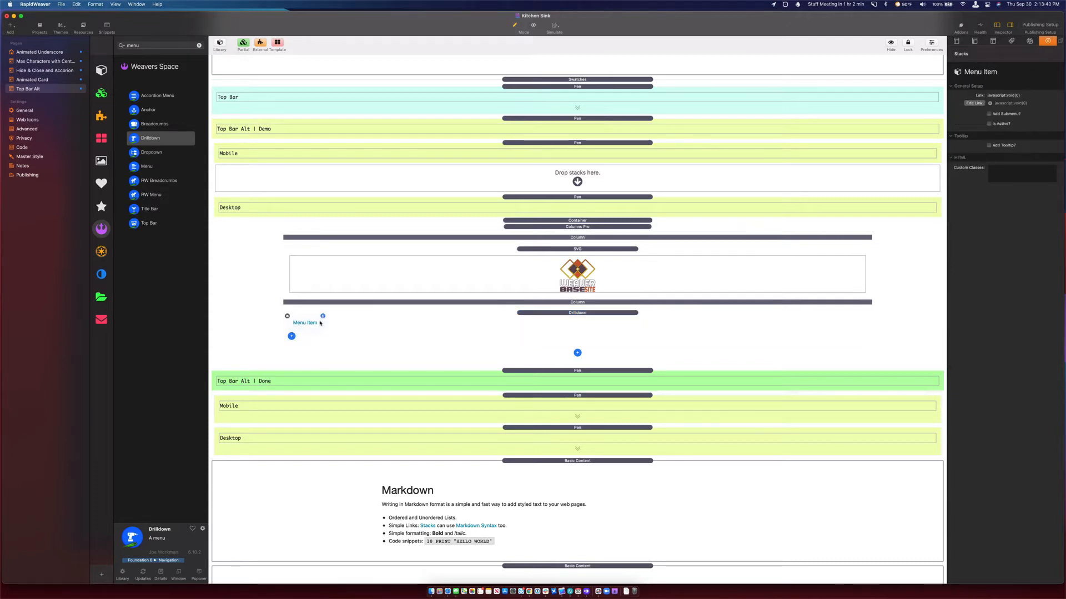
pyautogui.press('super+d')
pyautogui.press('super+d')
pyautogui.press('super+d')
pyautogui.press('super+d')
pyautogui.press('super+d')
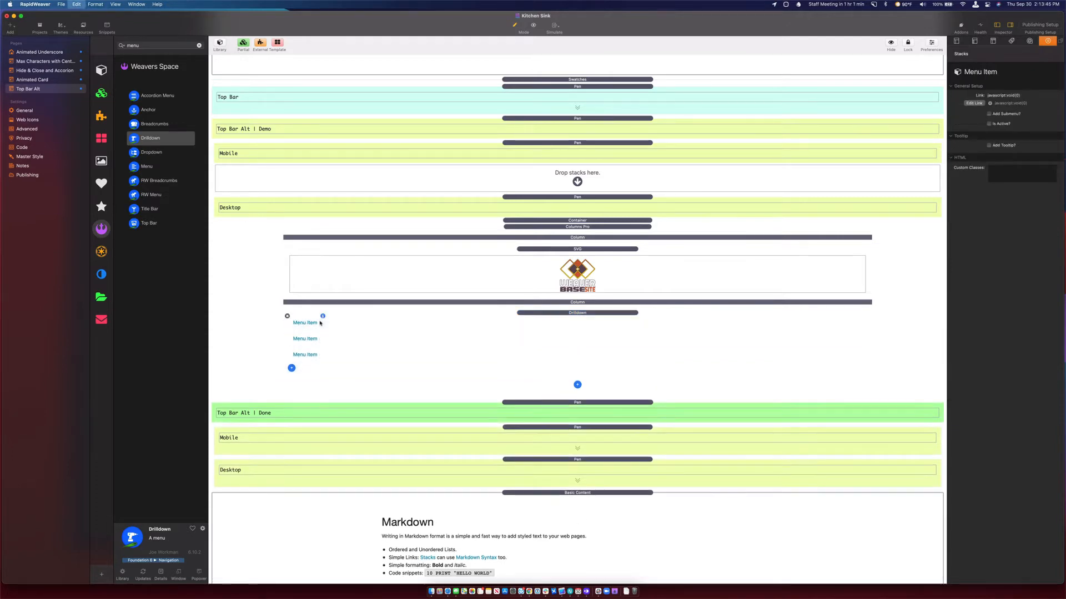
pyautogui.press('super+d')
pyautogui.press('super+d')
# Add a submenu to the third menu item and fill it with four menu items
pyautogui.click(306, 356)
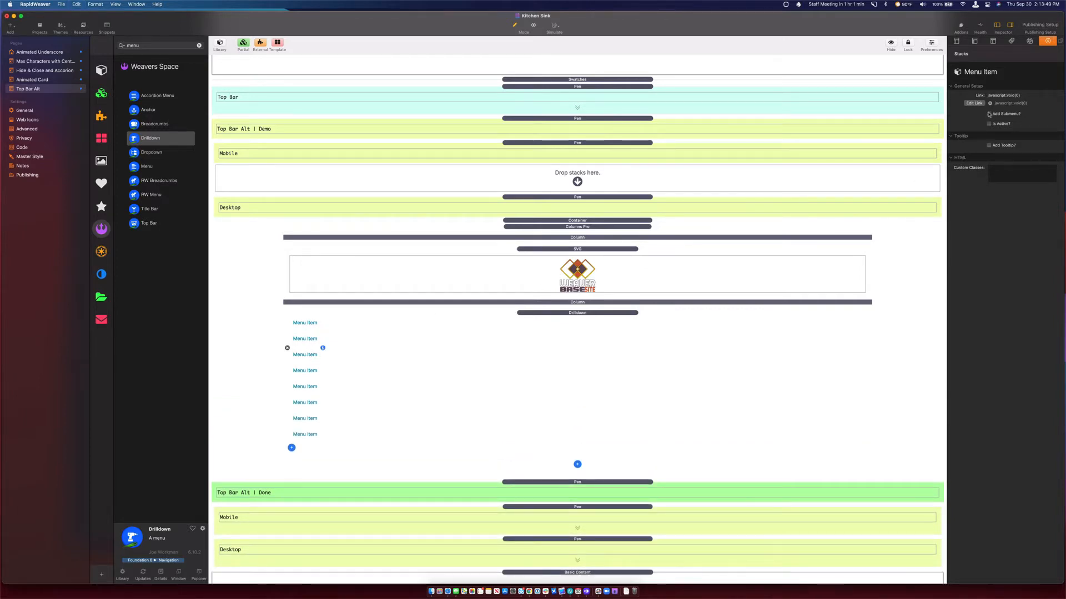
pyautogui.click(987, 113)
pyautogui.click(297, 368)
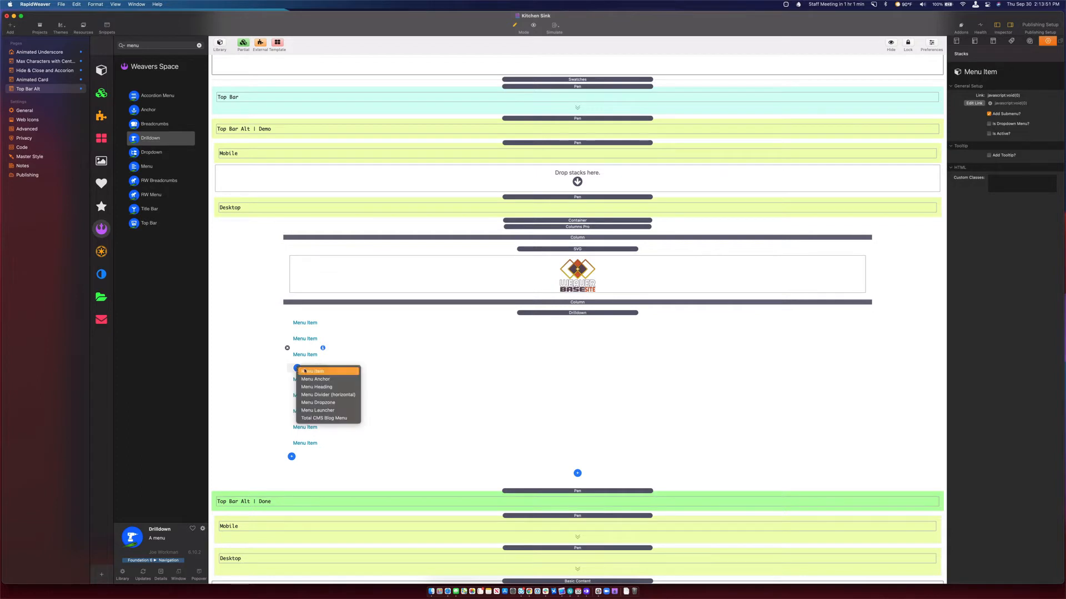
pyautogui.click(311, 373)
pyautogui.press('super+d')
pyautogui.press('super+d')
pyautogui.press('super+d')
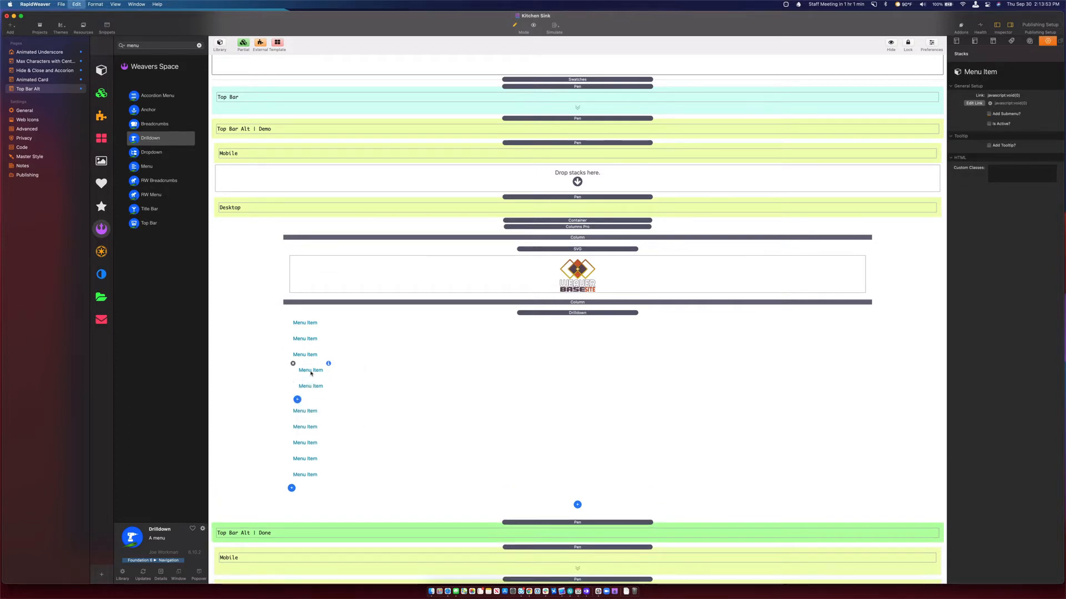
# Turn on Detailed Layout for the Drilldown and set its orientation to Medium Horizontal and its transform to Medium Dropdown
pyautogui.click(530, 346)
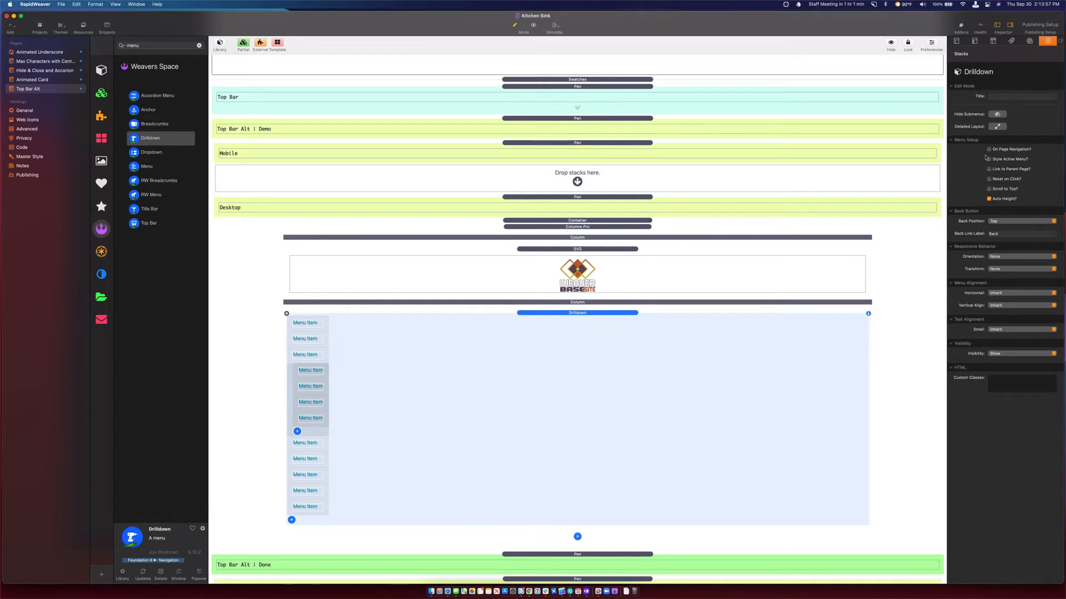
pyautogui.click(999, 127)
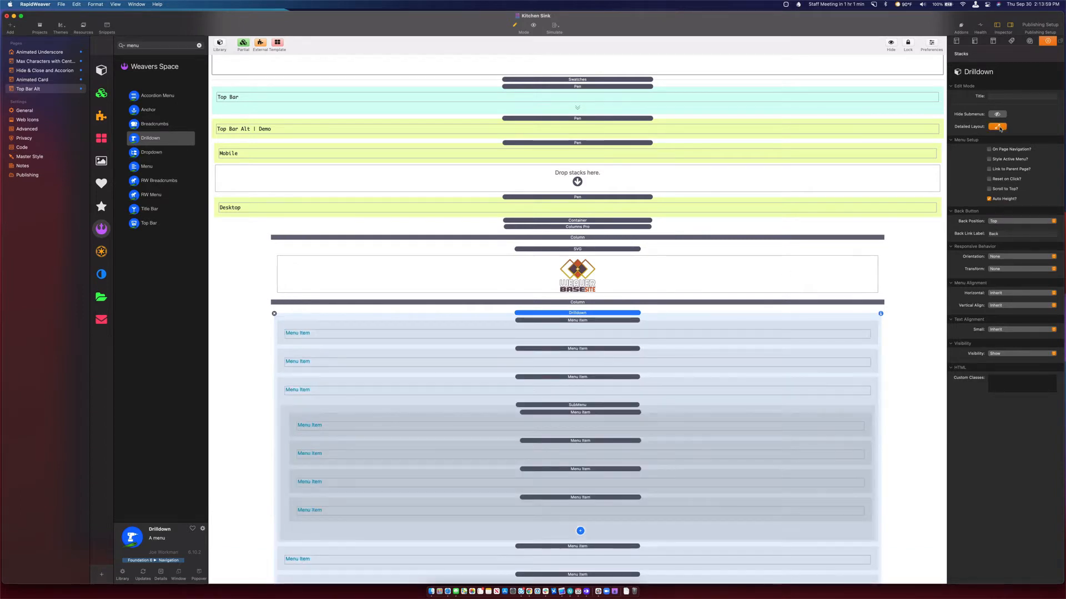
pyautogui.scroll(-3, 783, 262)
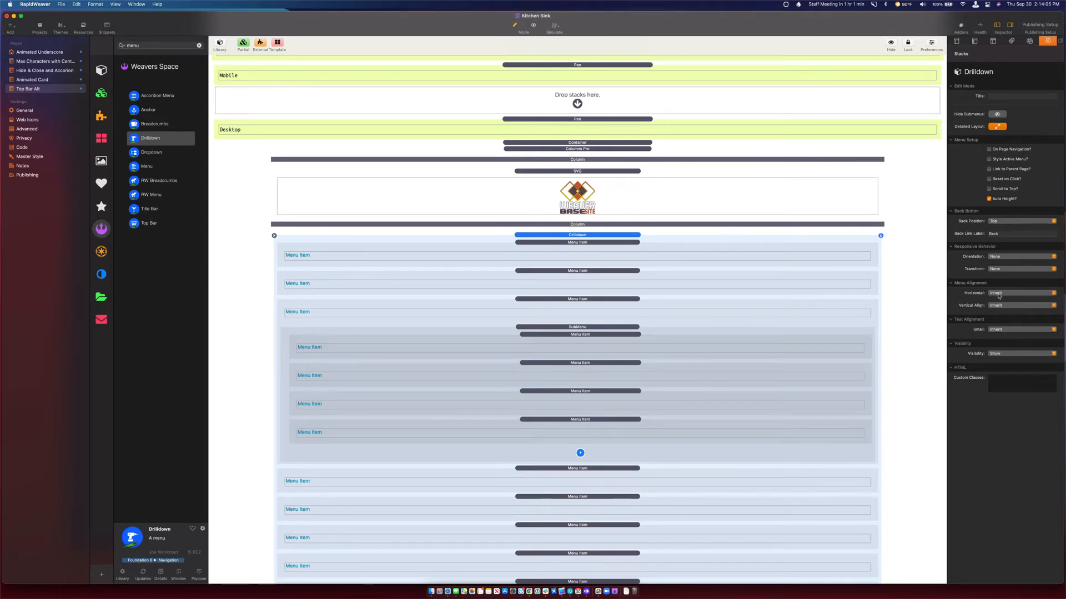
pyautogui.click(997, 257)
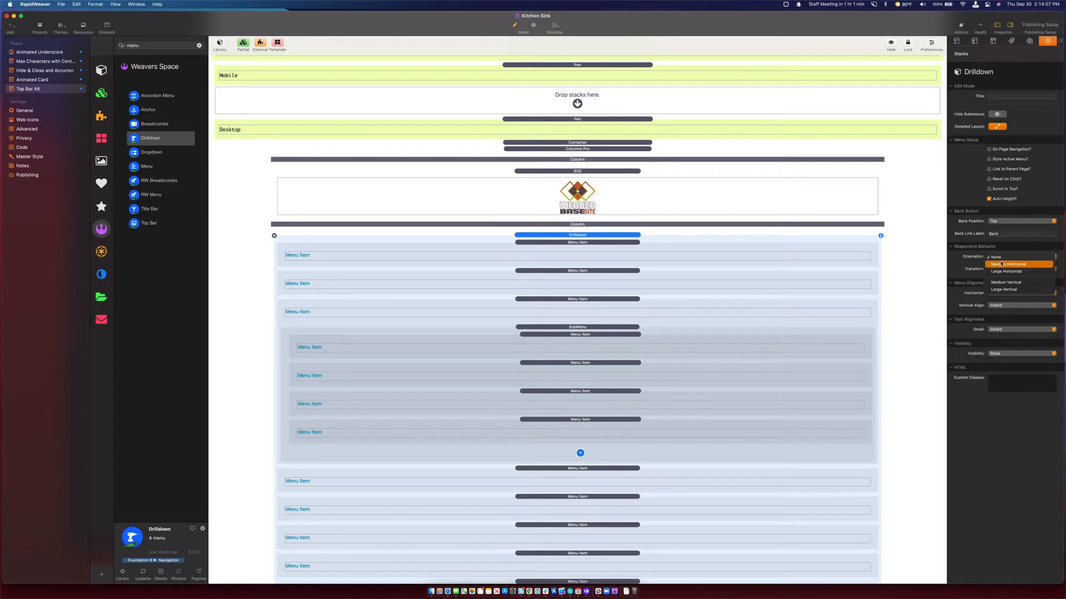
pyautogui.click(1002, 265)
pyautogui.click(1000, 269)
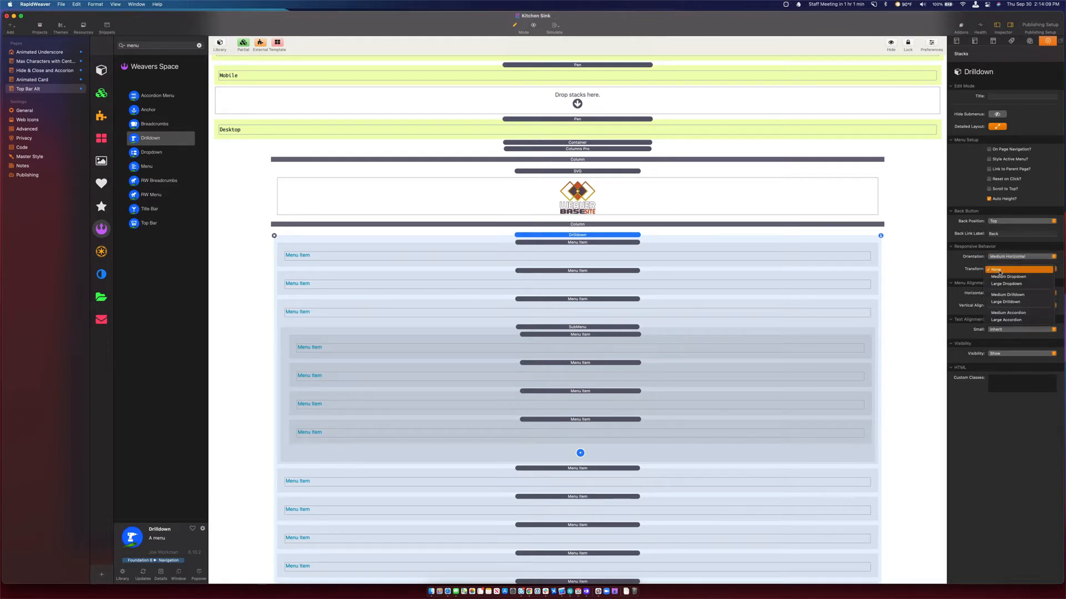
pyautogui.click(1000, 277)
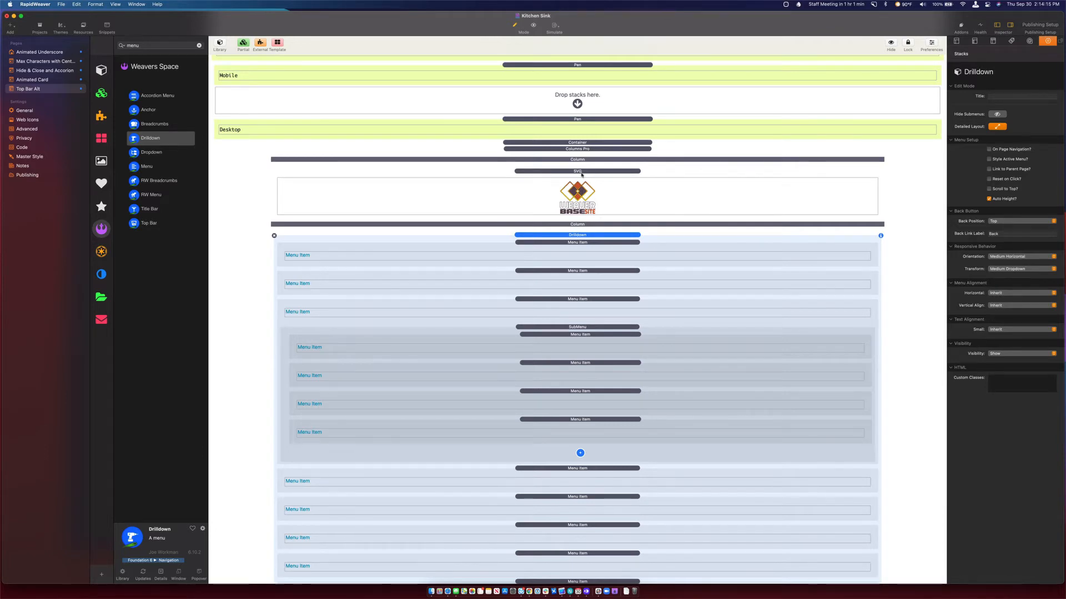
# Reload the page preview in Safari to check the desktop top bar, and return to RapidWeaver
pyautogui.press('super+Tab')
pyautogui.press('super+r')
pyautogui.click(564, 133)
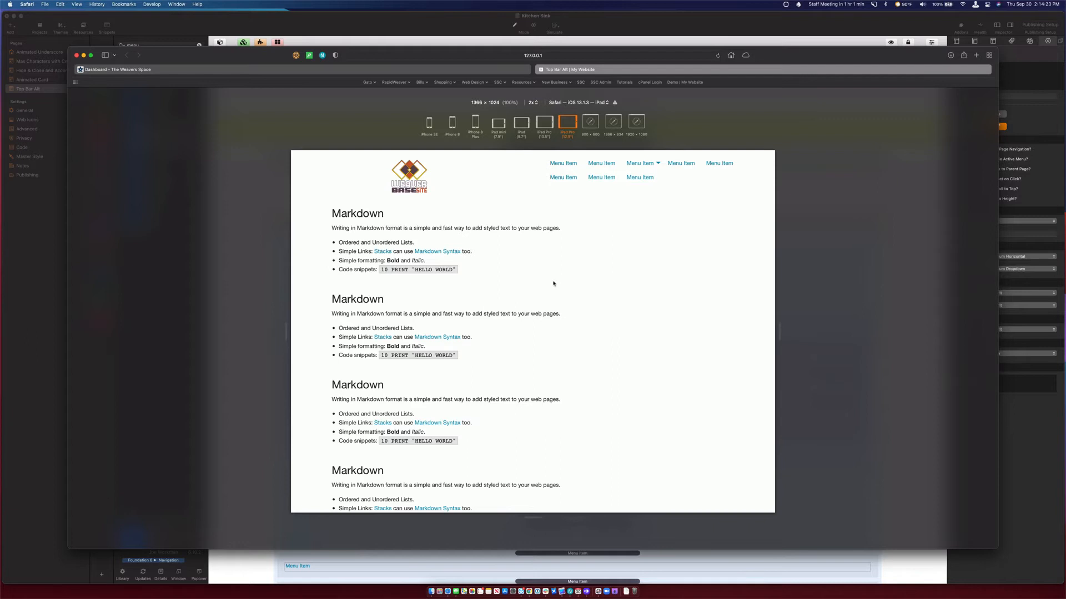
pyautogui.press('super+Tab')
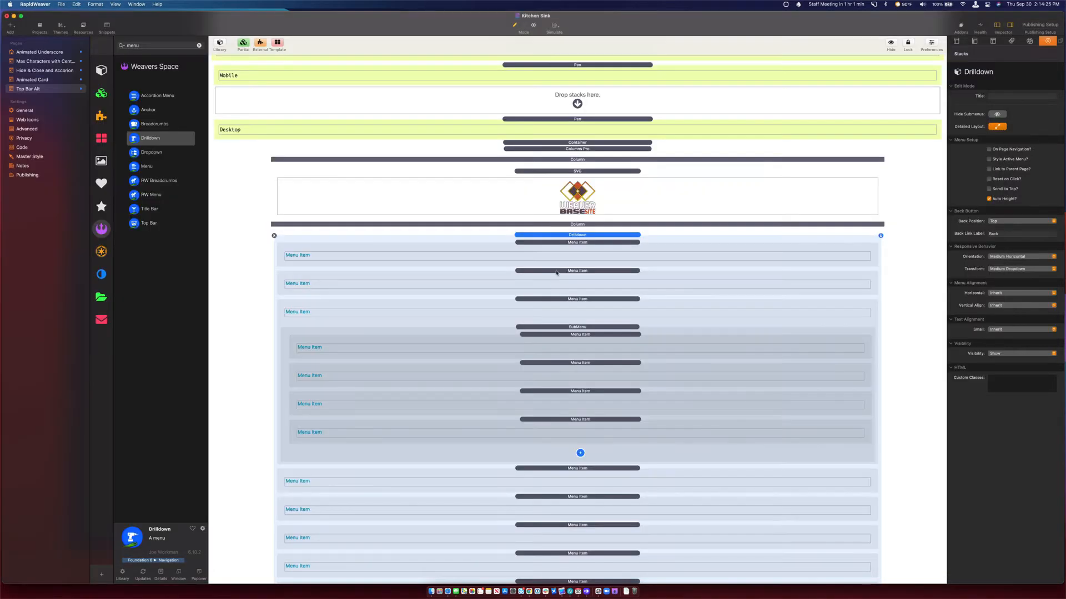
# Set the logo column's medium size to Shrink to Content and check the reloaded page in Safari
pyautogui.click(584, 161)
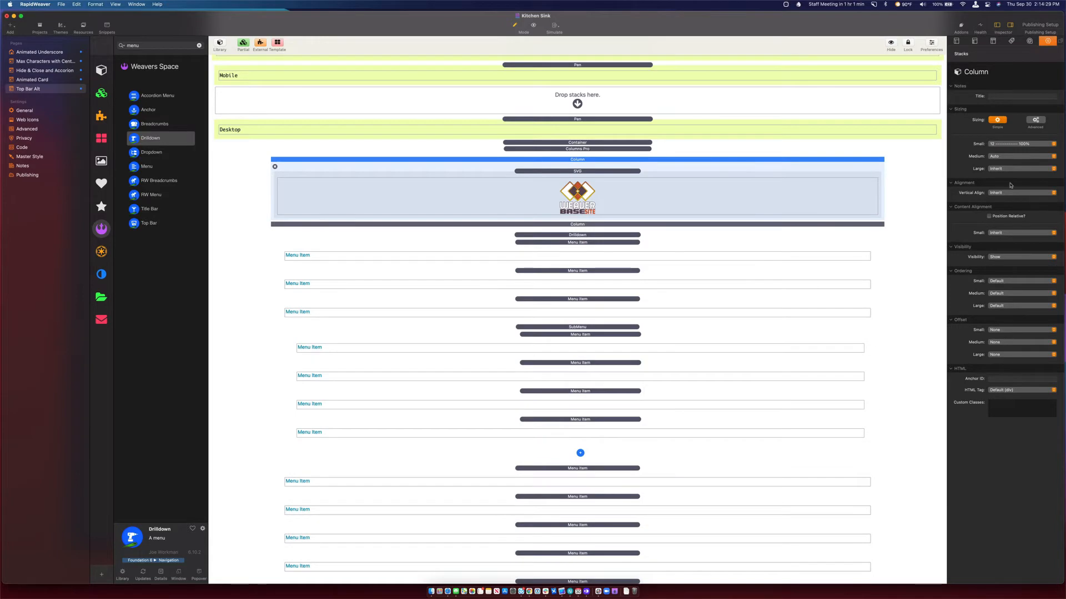
pyautogui.click(1004, 157)
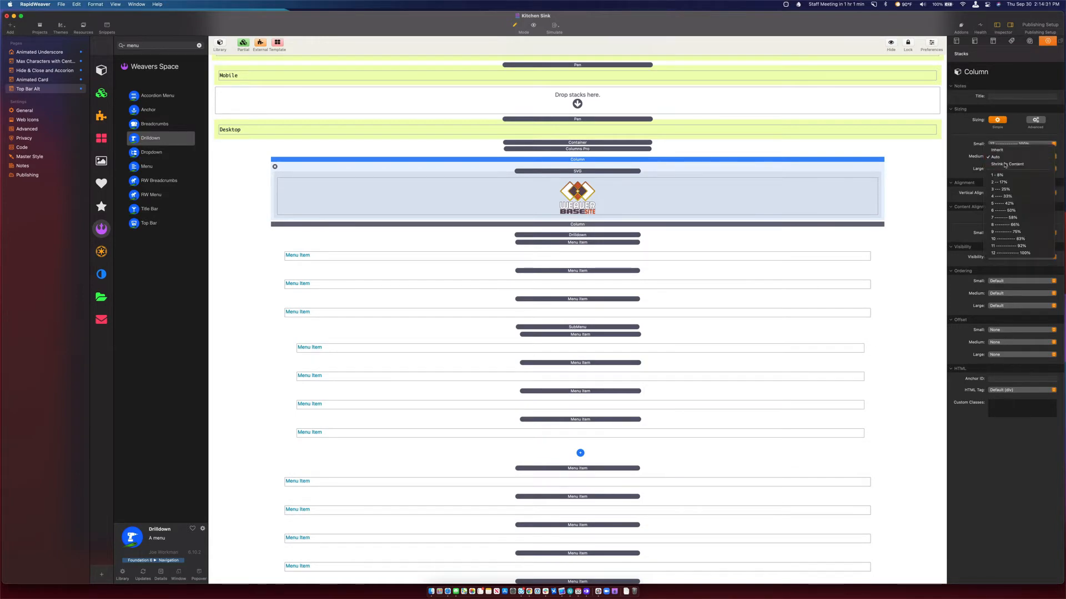
pyautogui.click(1010, 202)
pyautogui.press('super+Tab')
pyautogui.press('super+r')
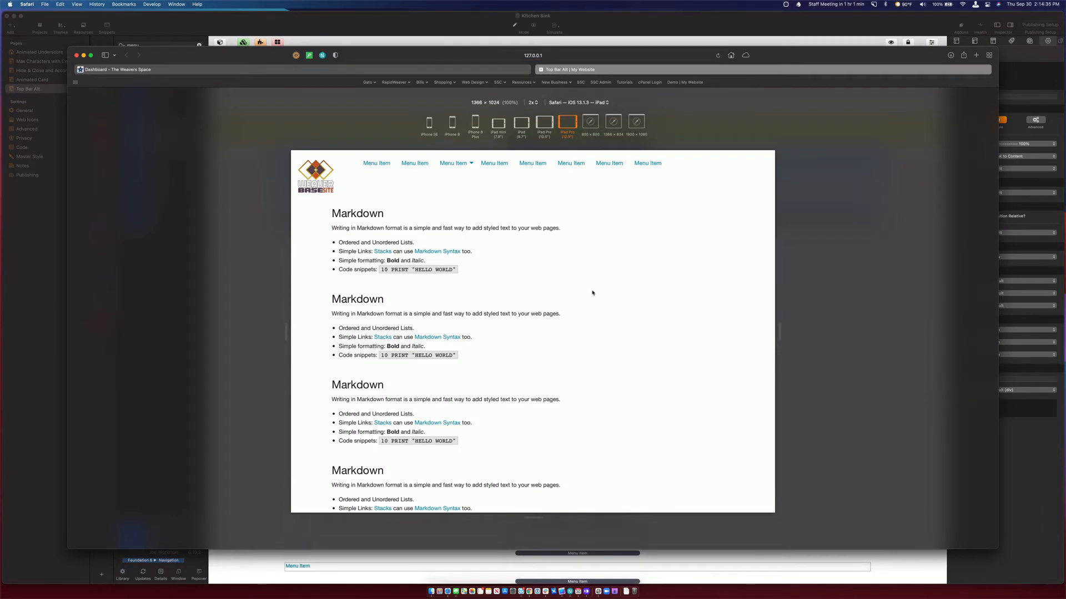
pyautogui.press('super+Tab')
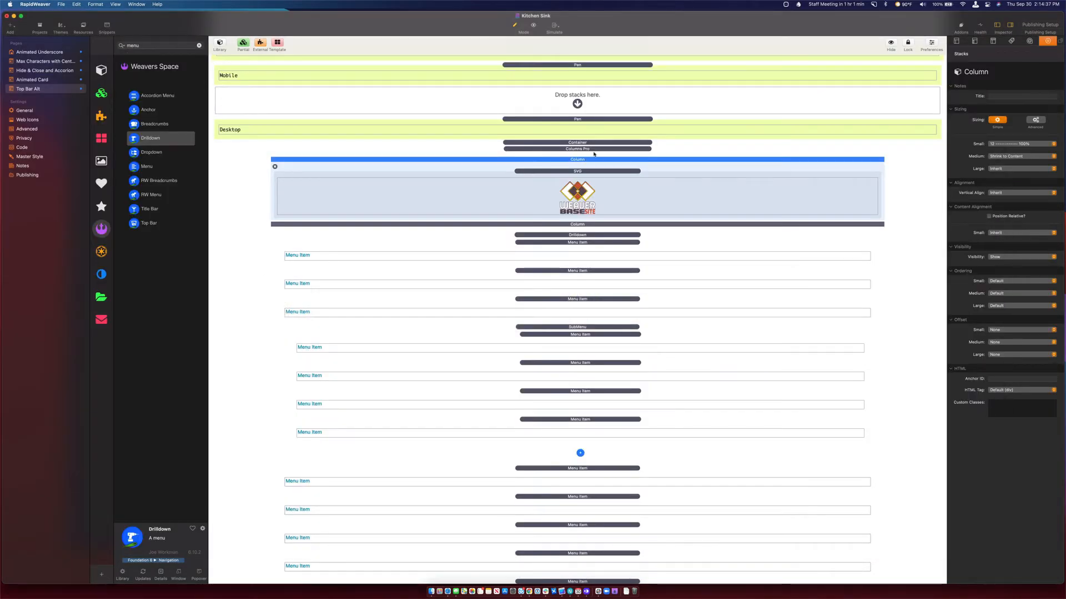
# Set the vertical alignment of the column holding the Drilldown menu to Bottom
pyautogui.click(587, 224)
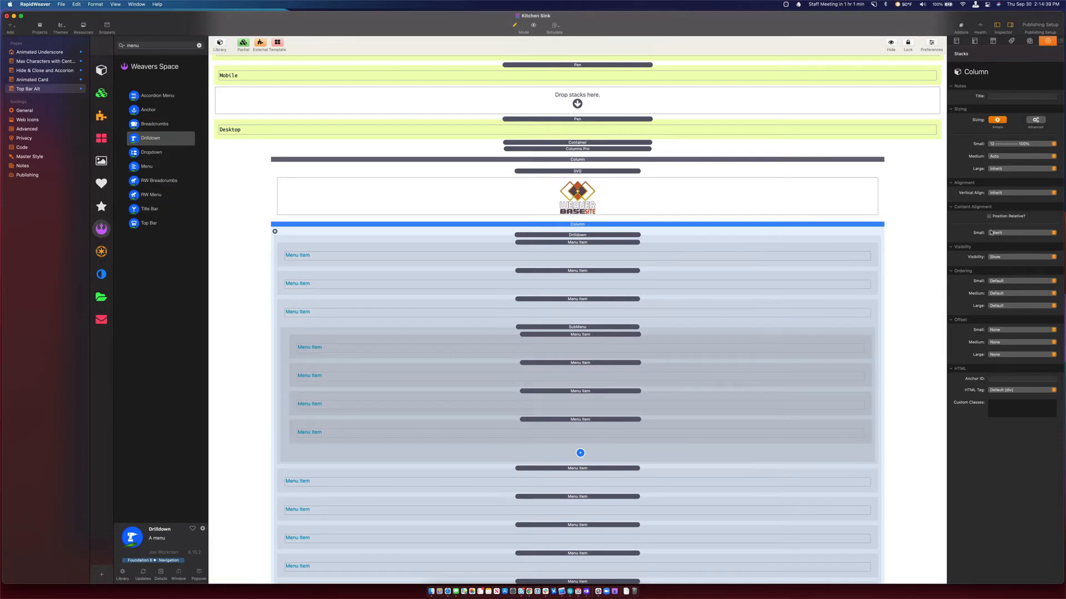
pyautogui.click(996, 194)
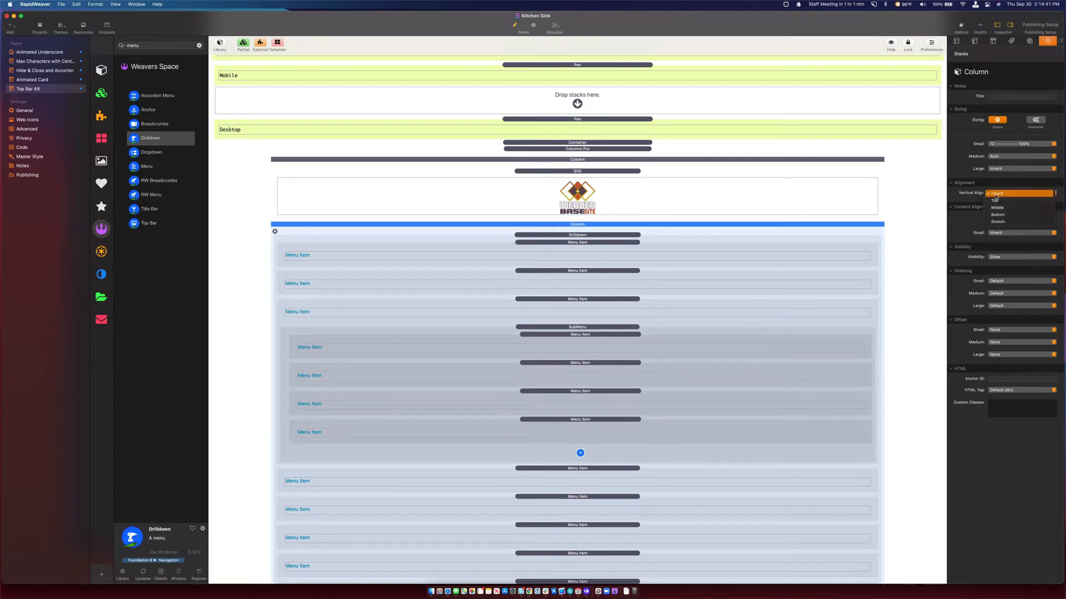
pyautogui.click(999, 220)
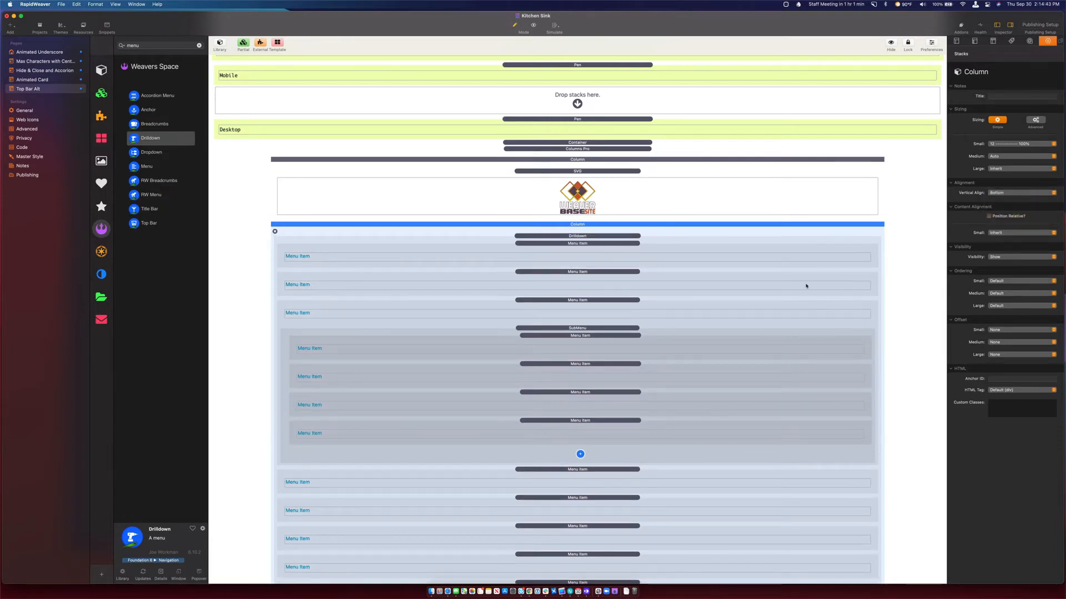
# Set the Drilldown's horizontal menu alignment to Auto Fill and check the reloaded page in Safari
pyautogui.click(601, 237)
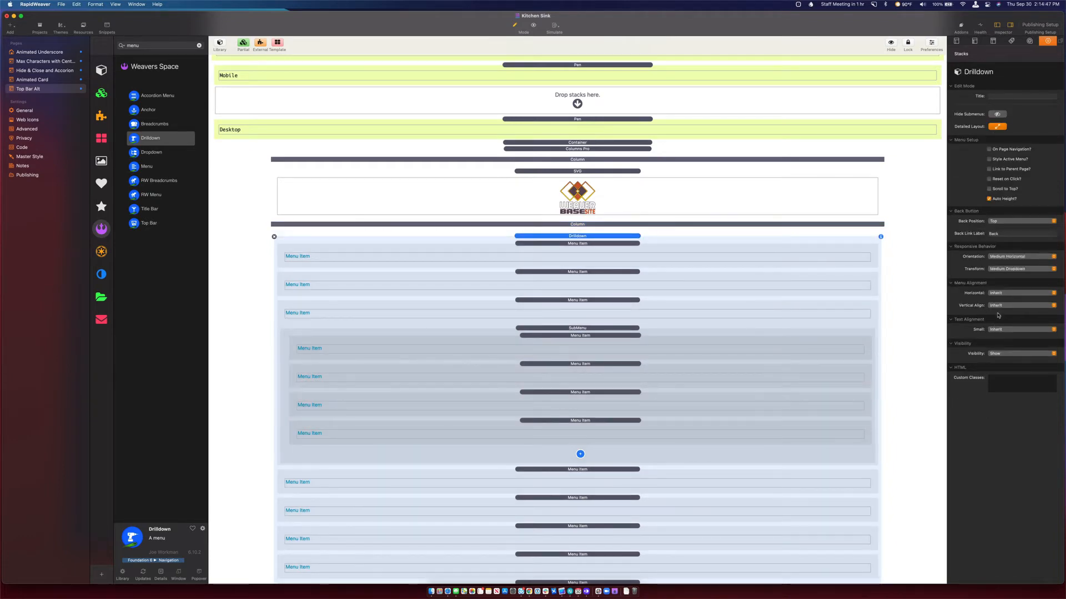
pyautogui.click(999, 294)
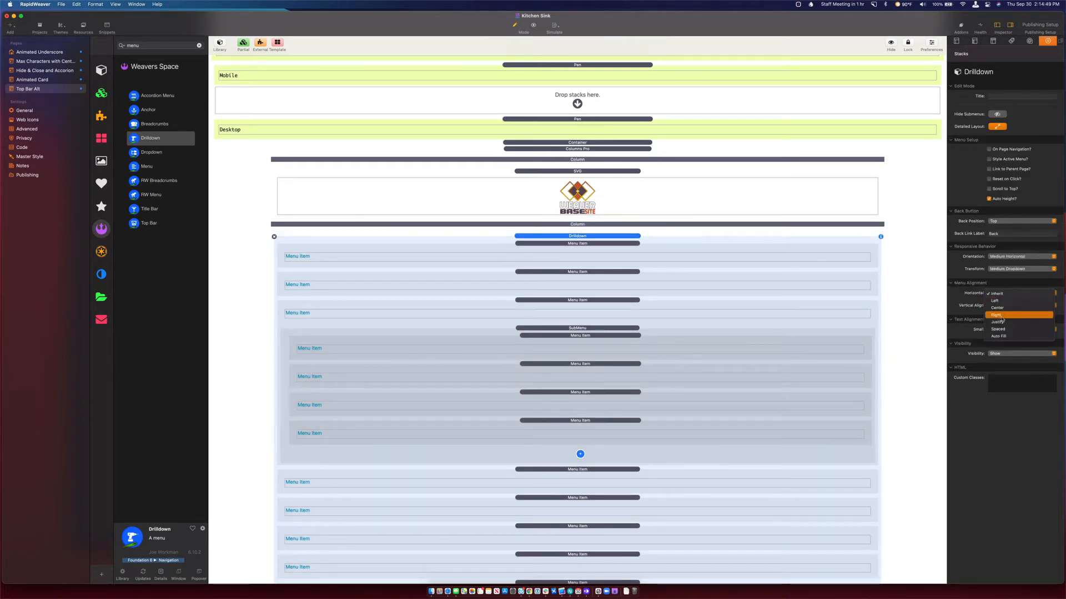
pyautogui.click(1003, 337)
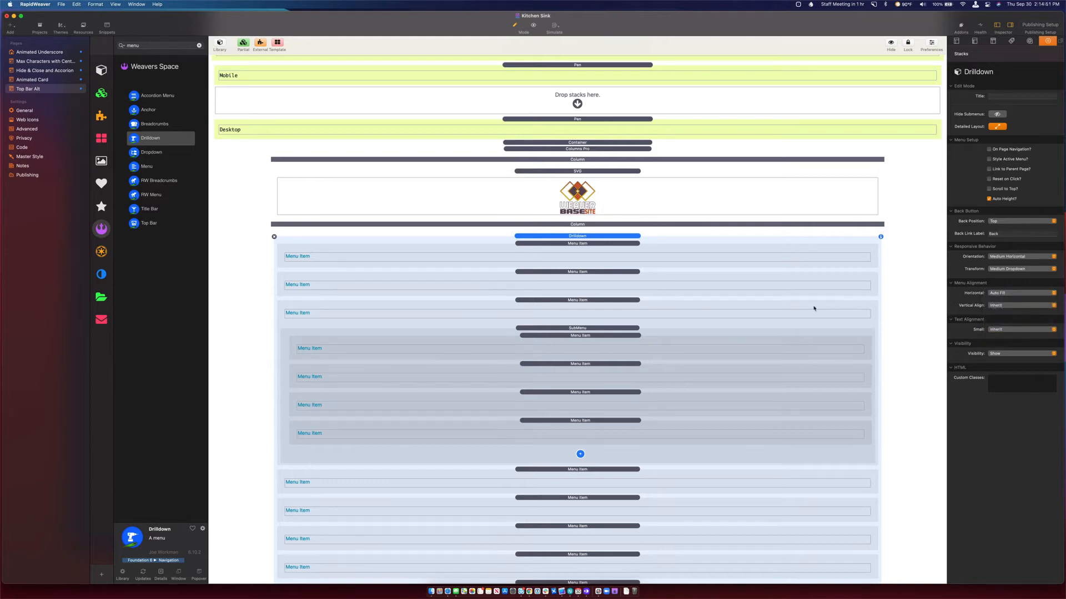
pyautogui.press('super+Tab')
pyautogui.press('super+r')
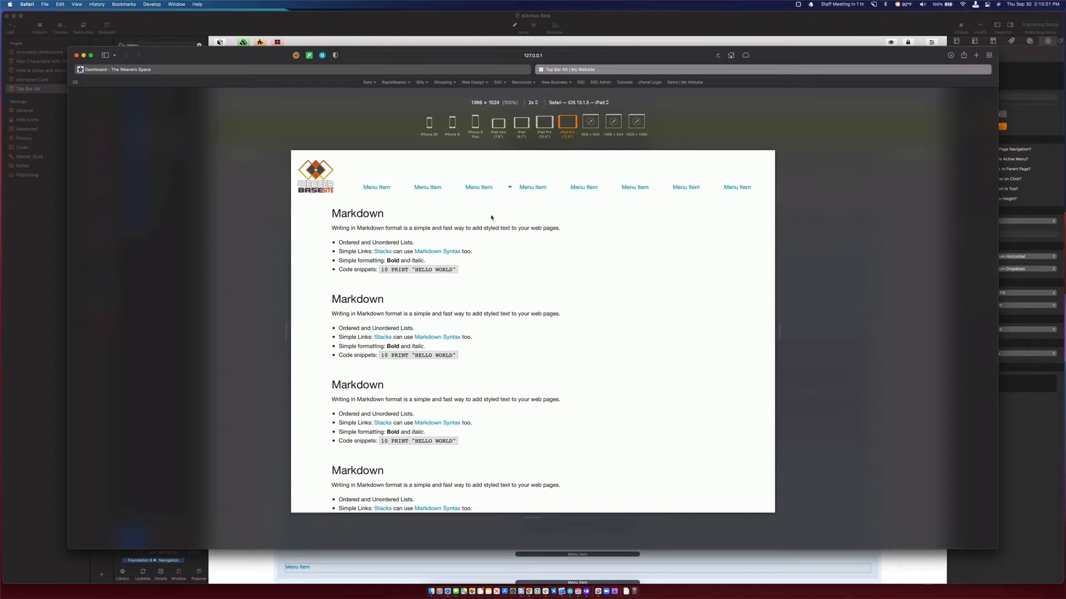
pyautogui.press('super+Tab')
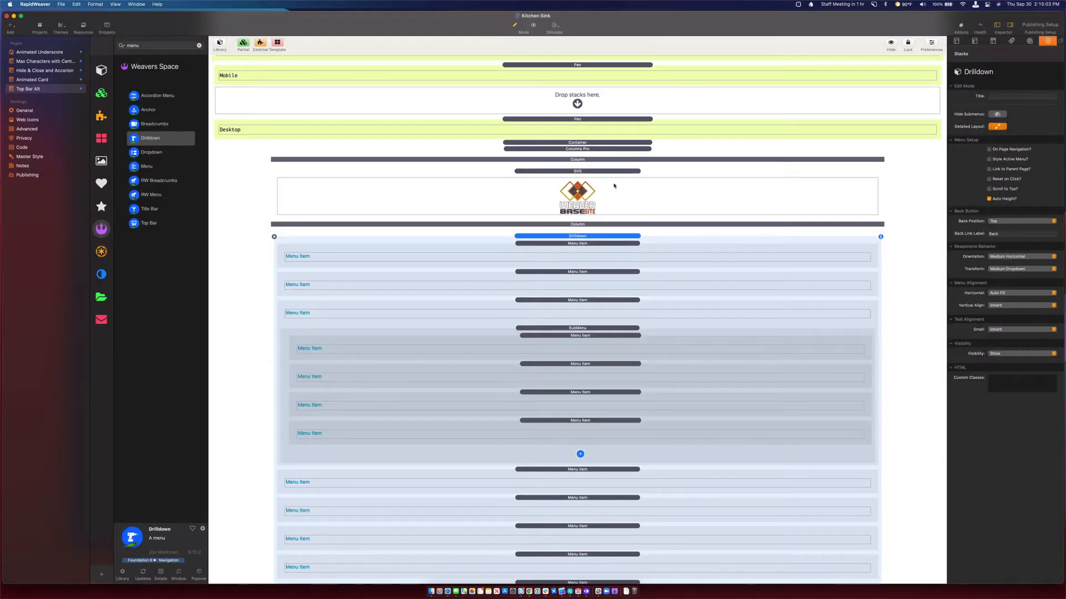
# Set the Desktop container's overflow to Visible and check the third item's dropdown submenu in the reloaded Safari preview
pyautogui.click(590, 142)
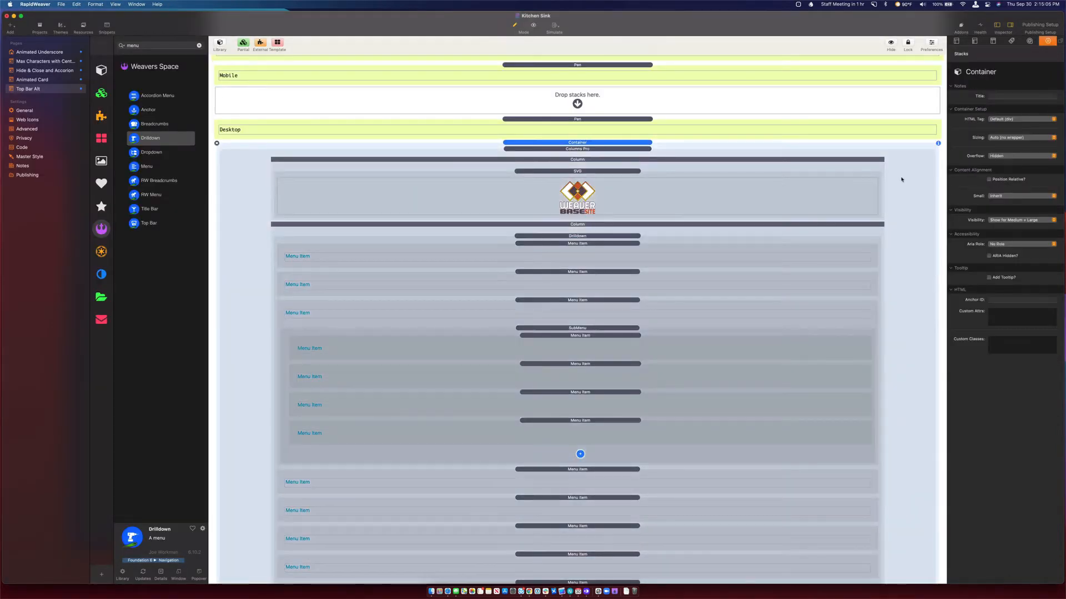
pyautogui.click(999, 156)
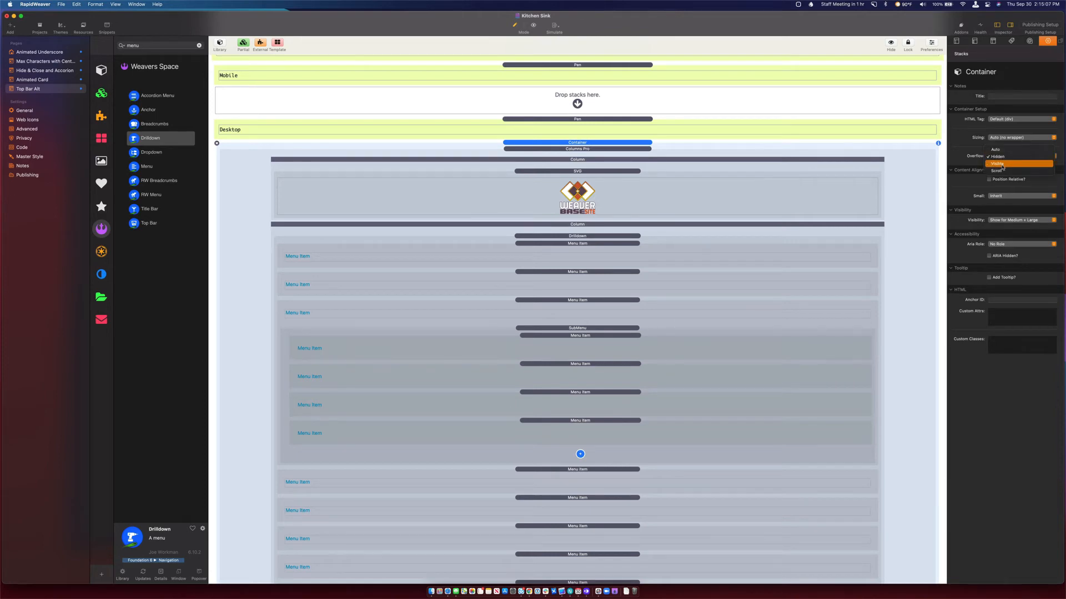
pyautogui.click(1003, 164)
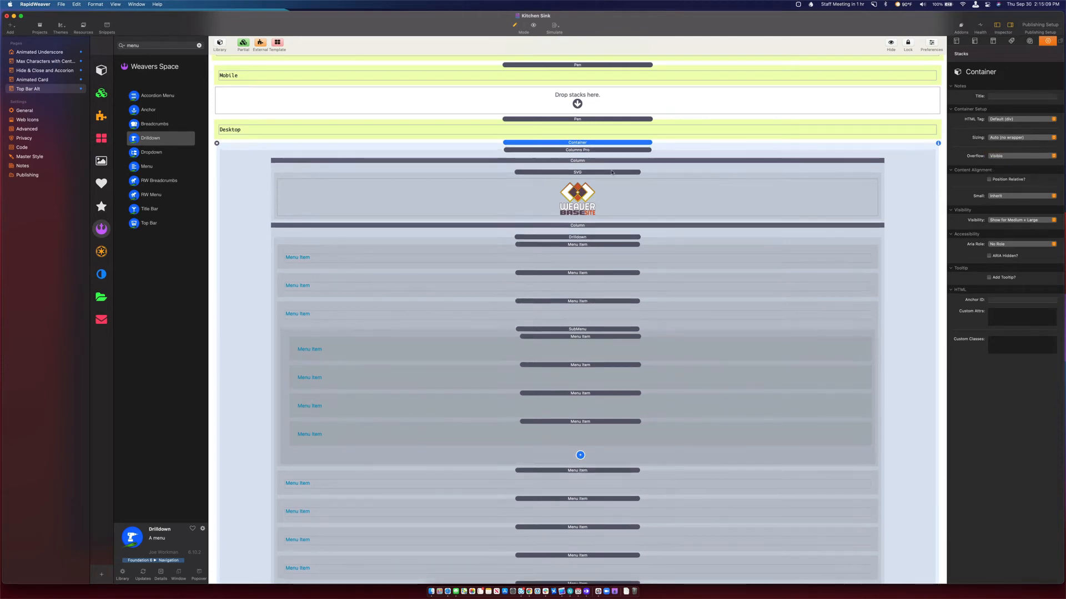
pyautogui.press('super+Tab')
pyautogui.press('super+r')
pyautogui.moveTo(486, 189)
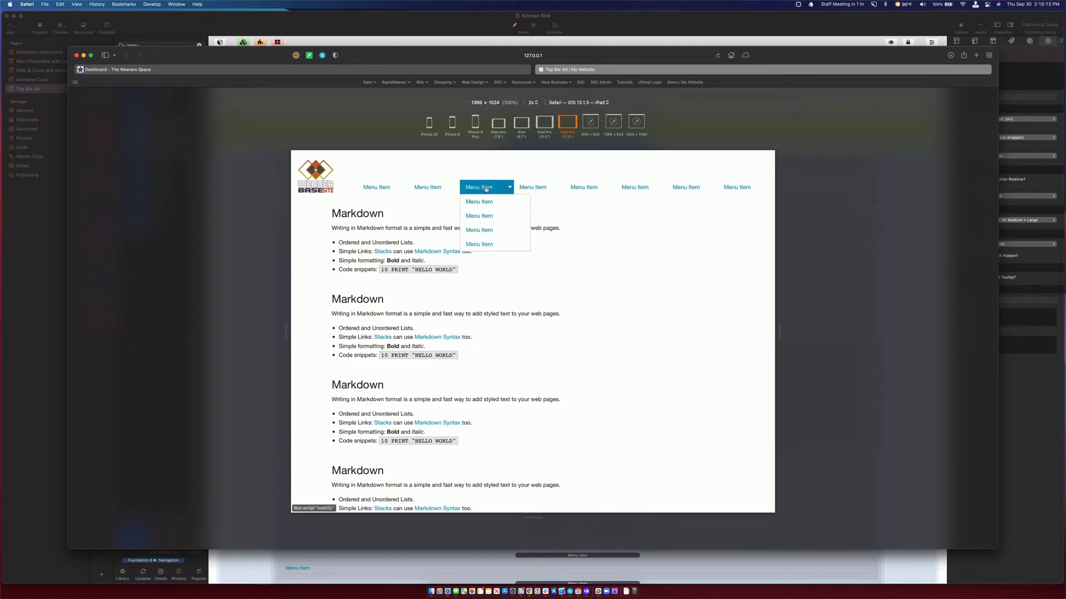
pyautogui.press('super+Tab')
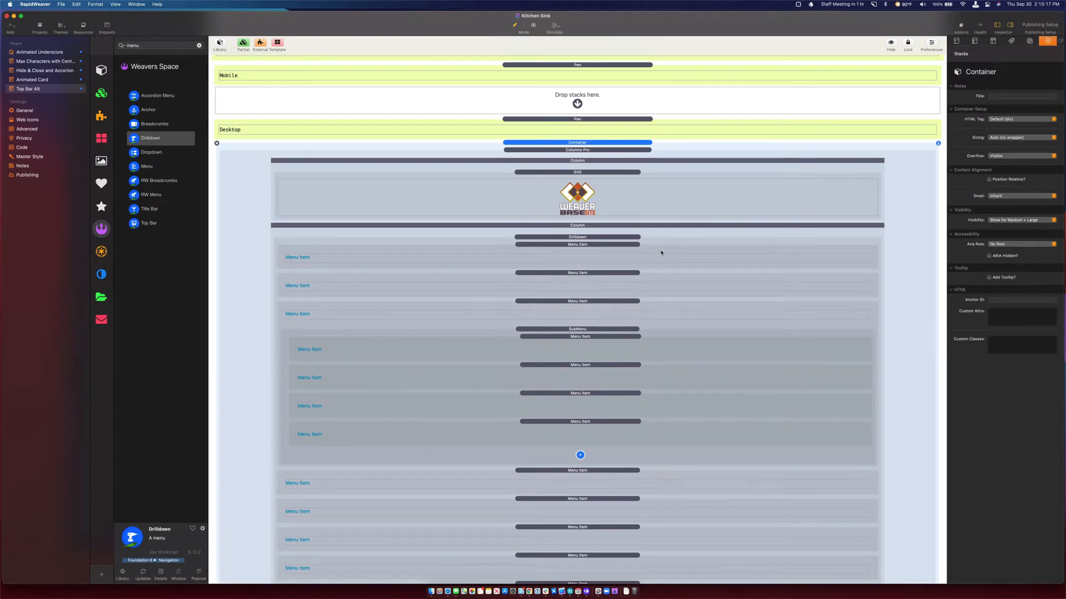
# Convert the Drilldown menu into a partial titled "nav-menu" and return to the page layout
pyautogui.click(569, 237)
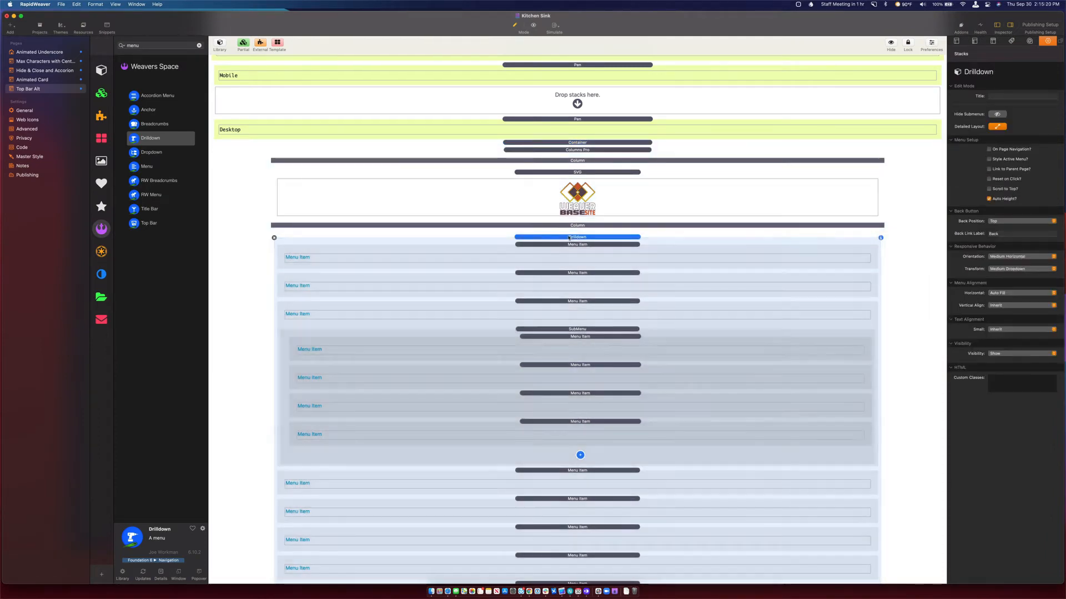
pyautogui.click(242, 44)
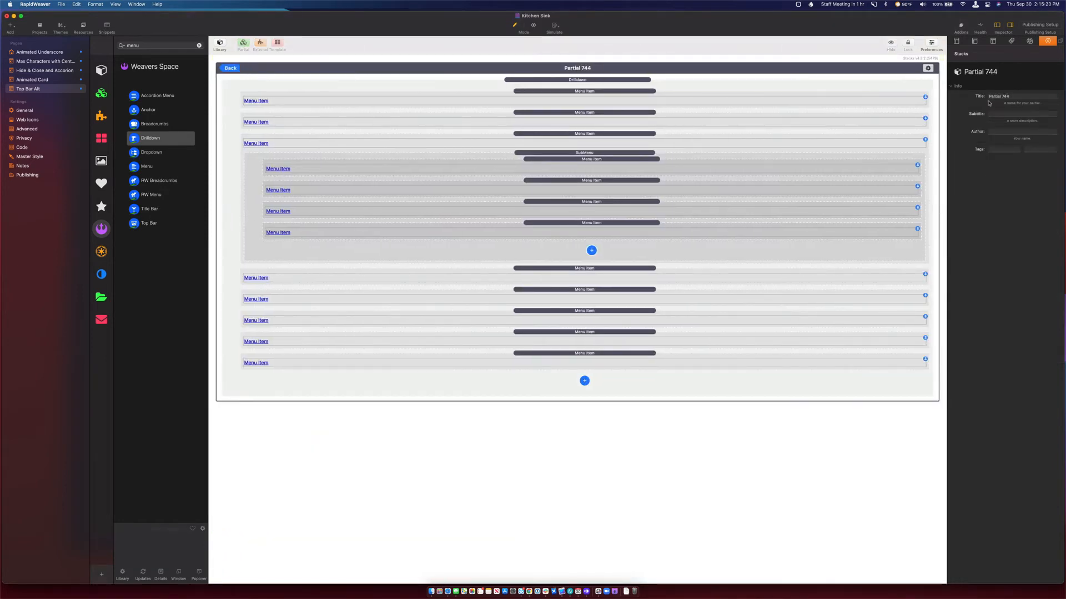
pyautogui.click(1019, 95)
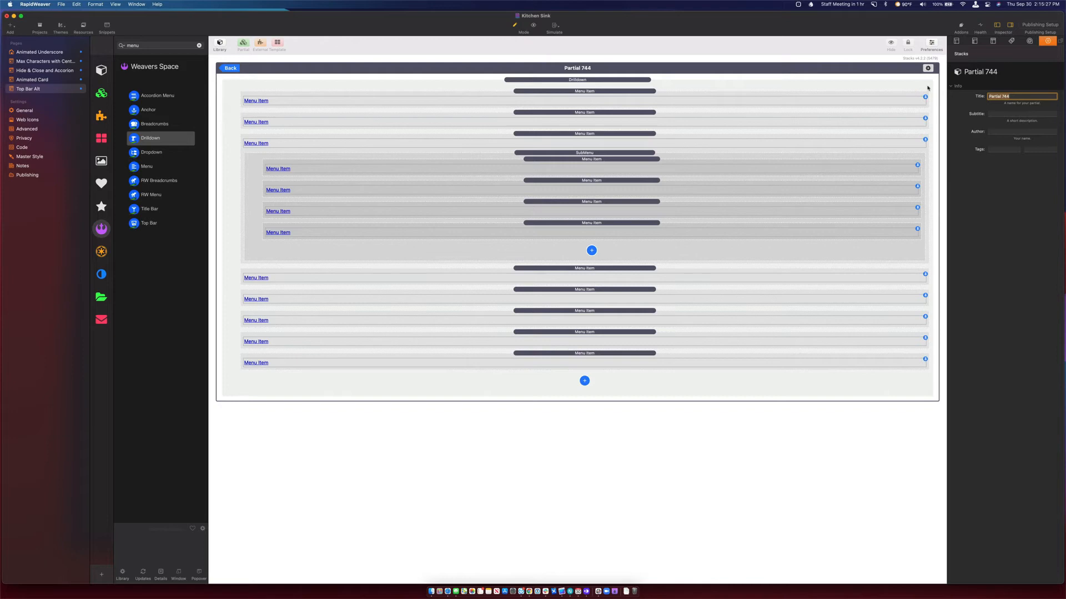
pyautogui.write('Hav-menu')
pyautogui.click(230, 68)
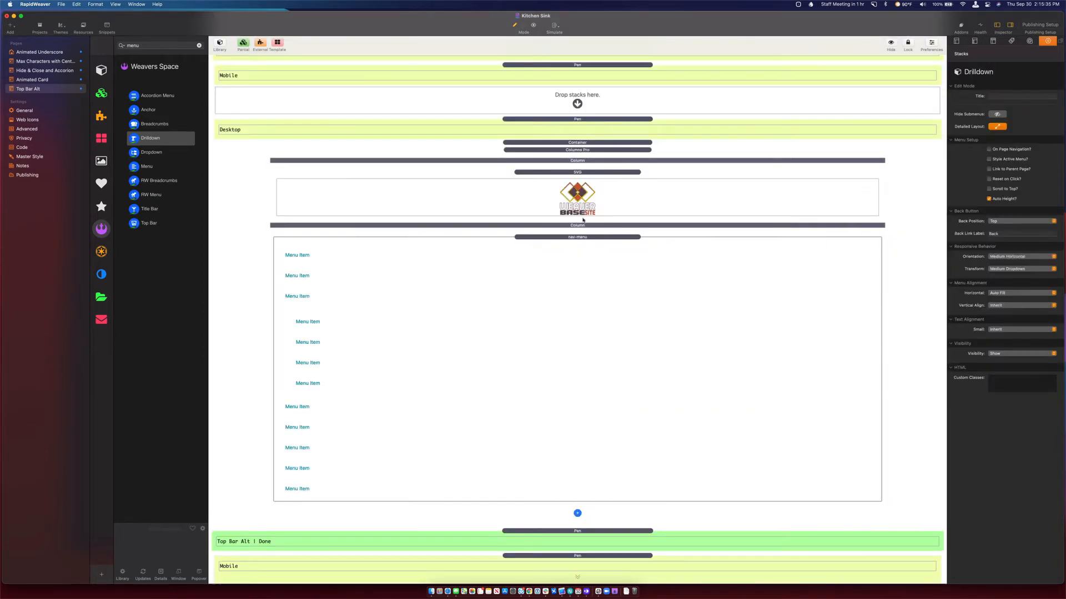
pyautogui.scroll(5, 583, 220)
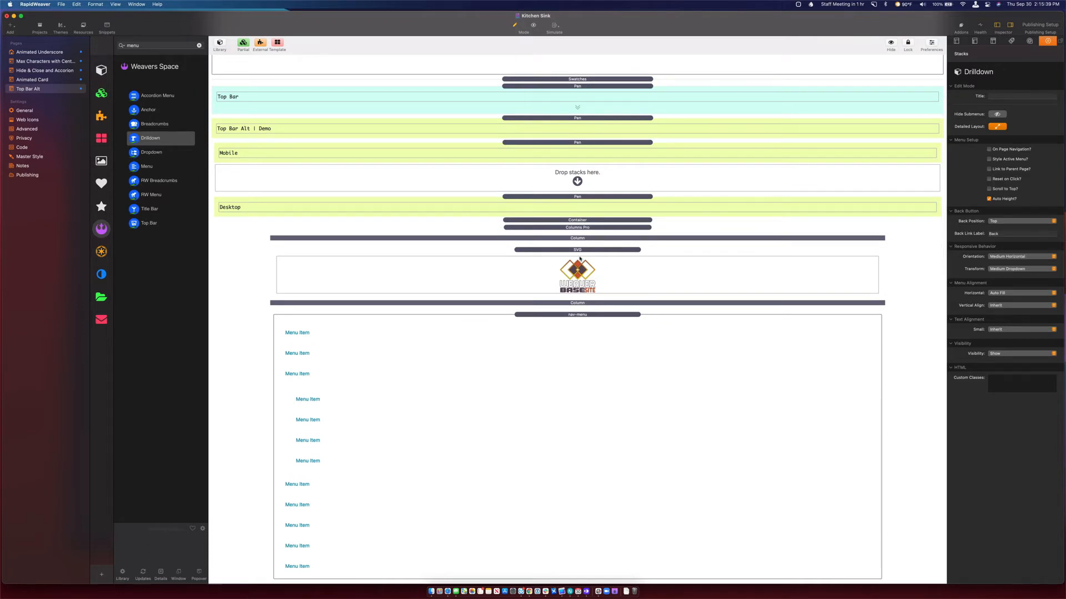
# Add a Visibility stack to the empty Mobile section and set its visibility to Show for Small Only
pyautogui.click(199, 45)
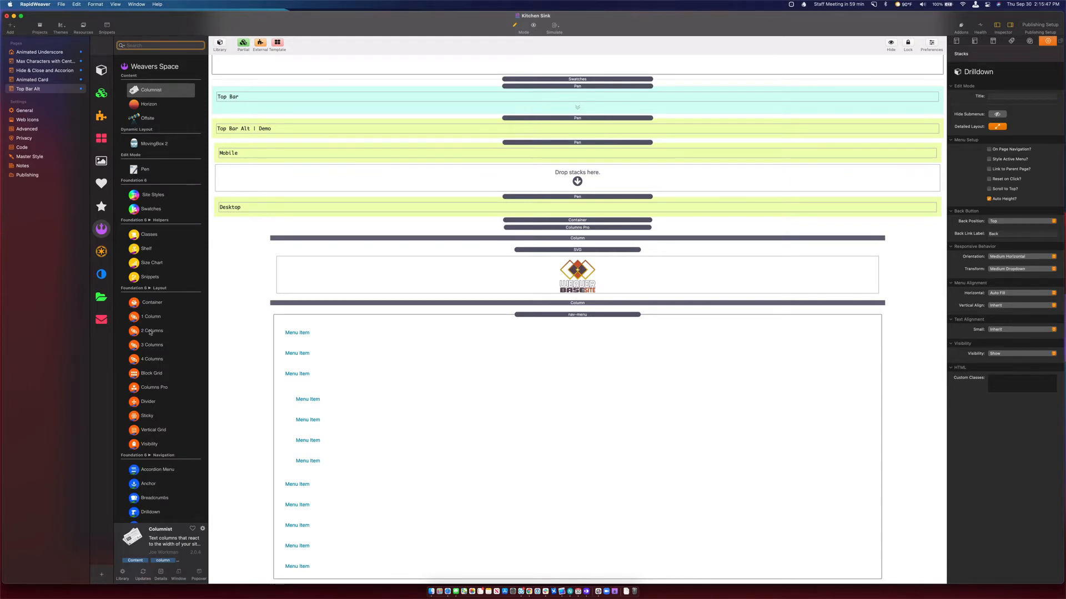
pyautogui.moveTo(131, 443); pyautogui.dragTo(541, 184)
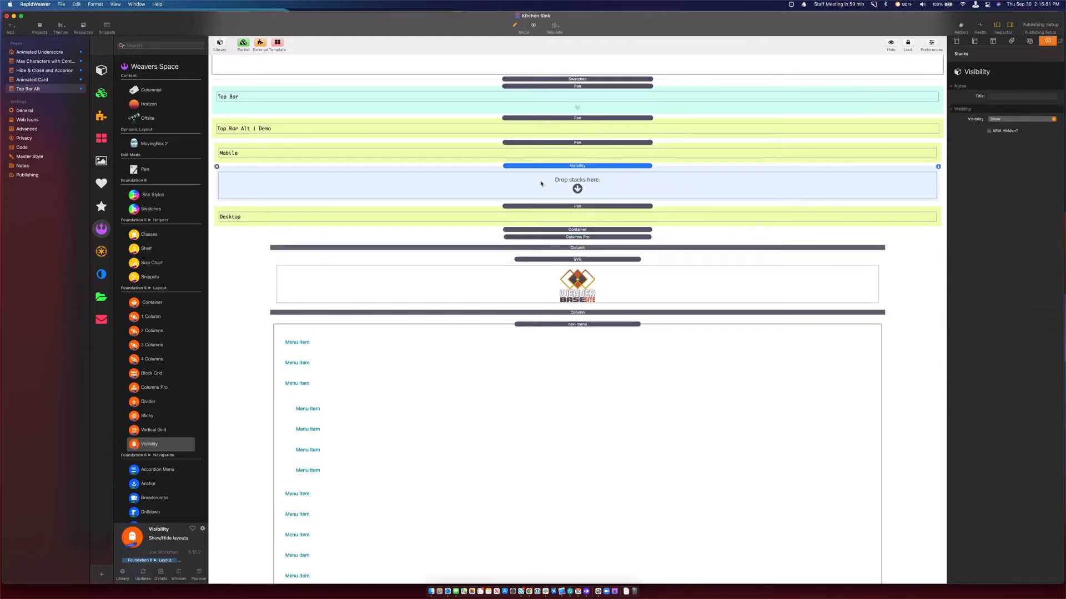
pyautogui.click(1006, 118)
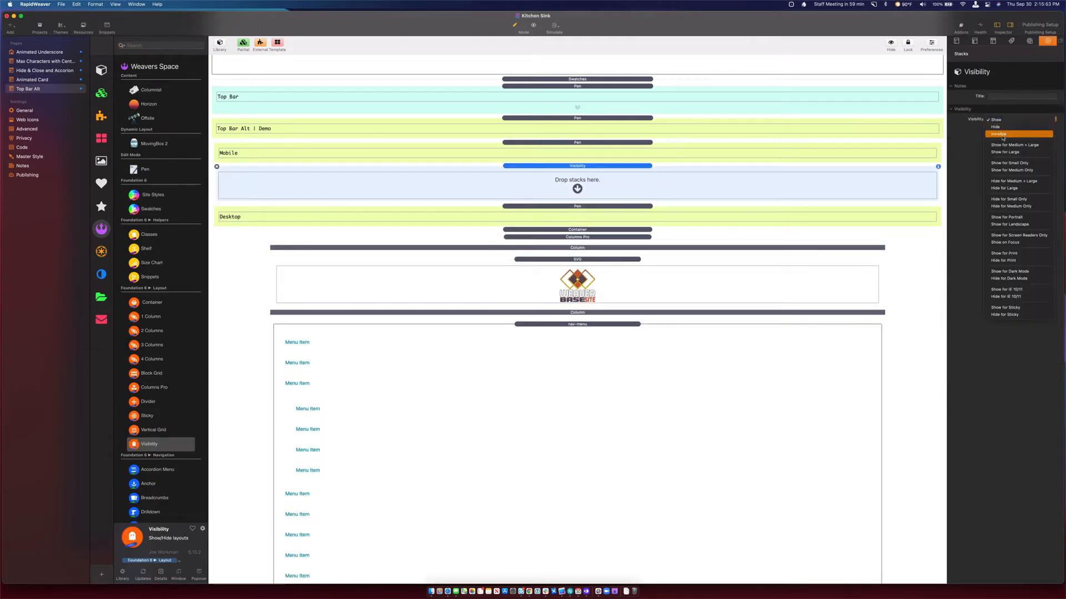
pyautogui.click(1003, 164)
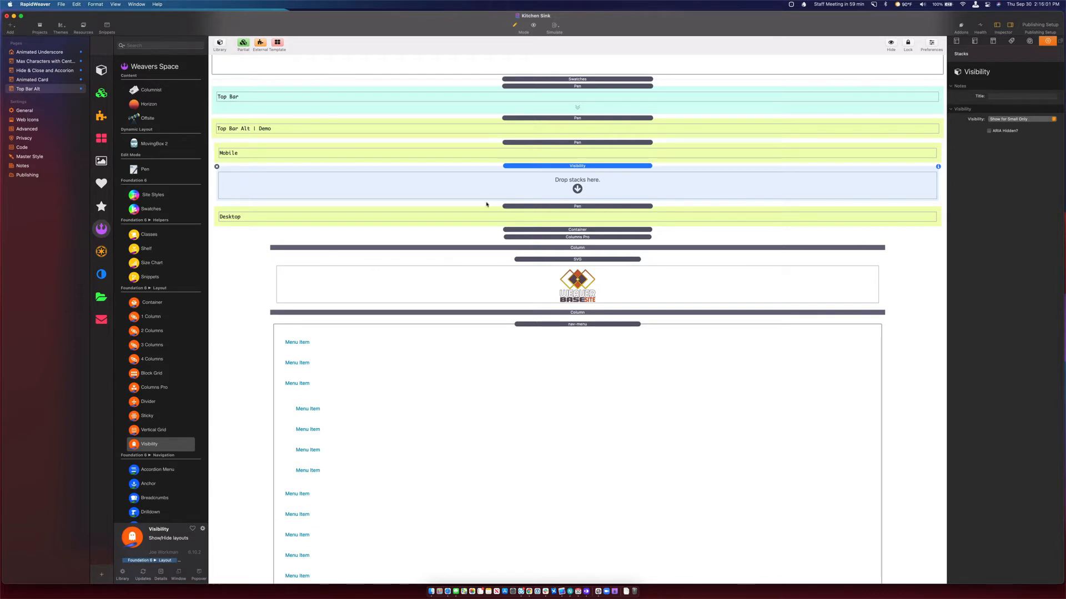
# Copy the hamburger button from the finished Top Bar Alt's Mobile section into the demo's Visibility stack
pyautogui.scroll(-10, 506, 239)
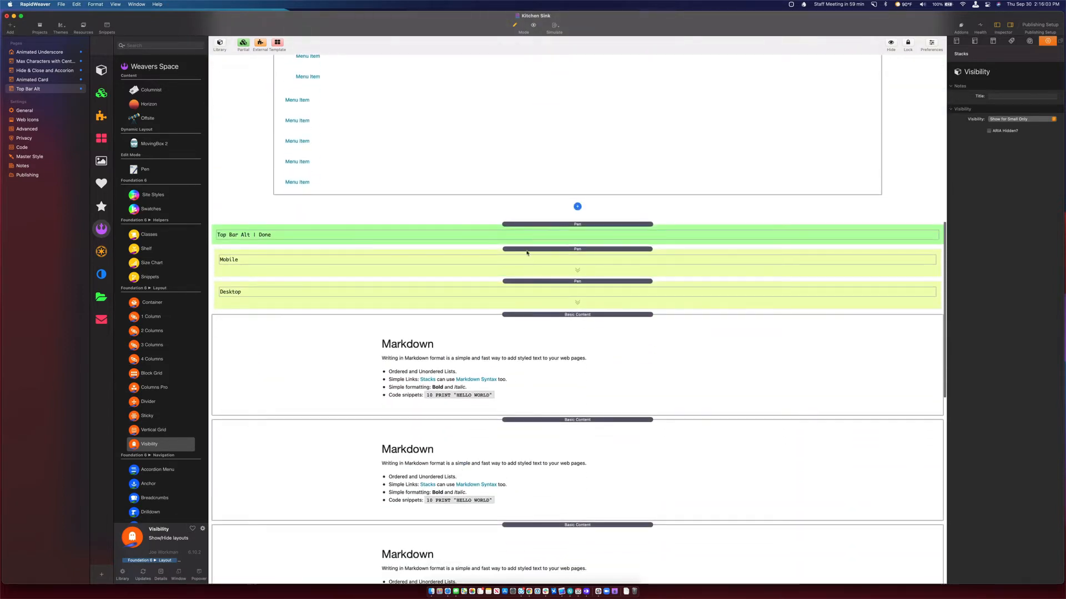
pyautogui.click(527, 252)
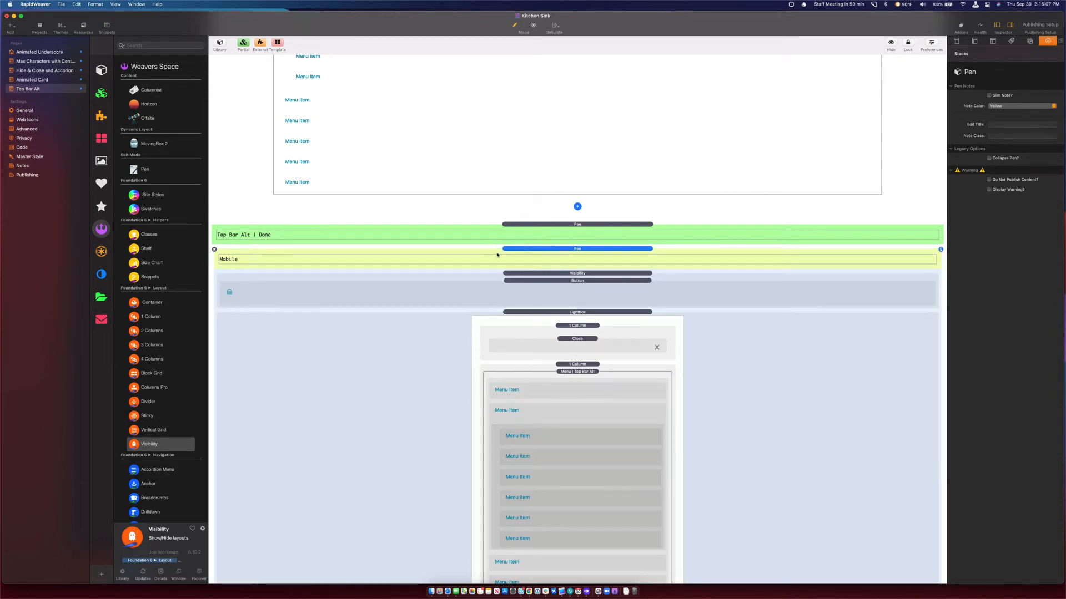
pyautogui.click(483, 294)
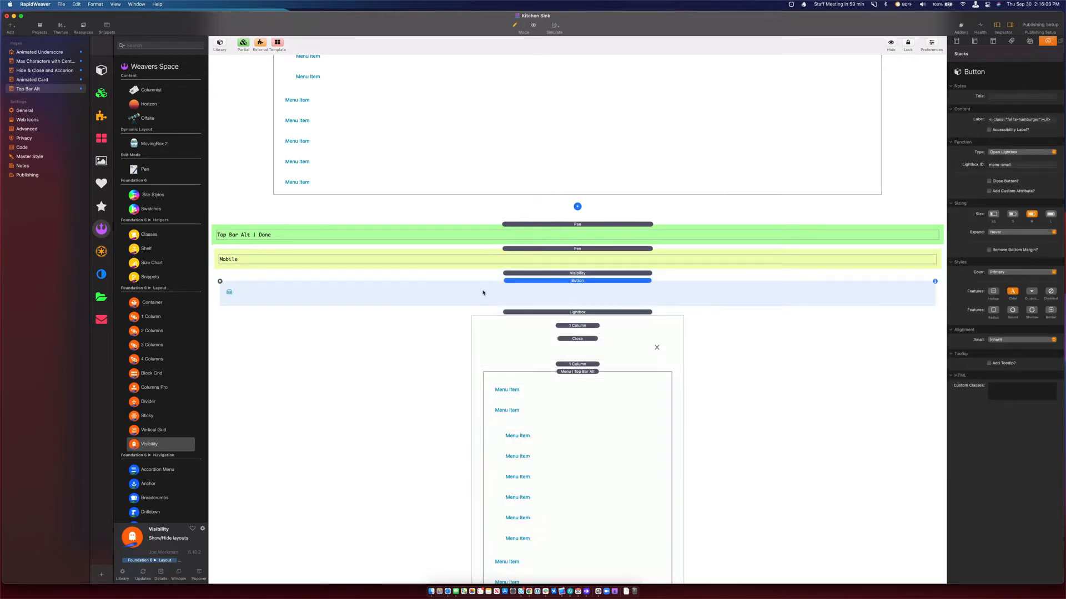
pyautogui.scroll(10, 495, 205)
pyautogui.scroll(5, 495, 206)
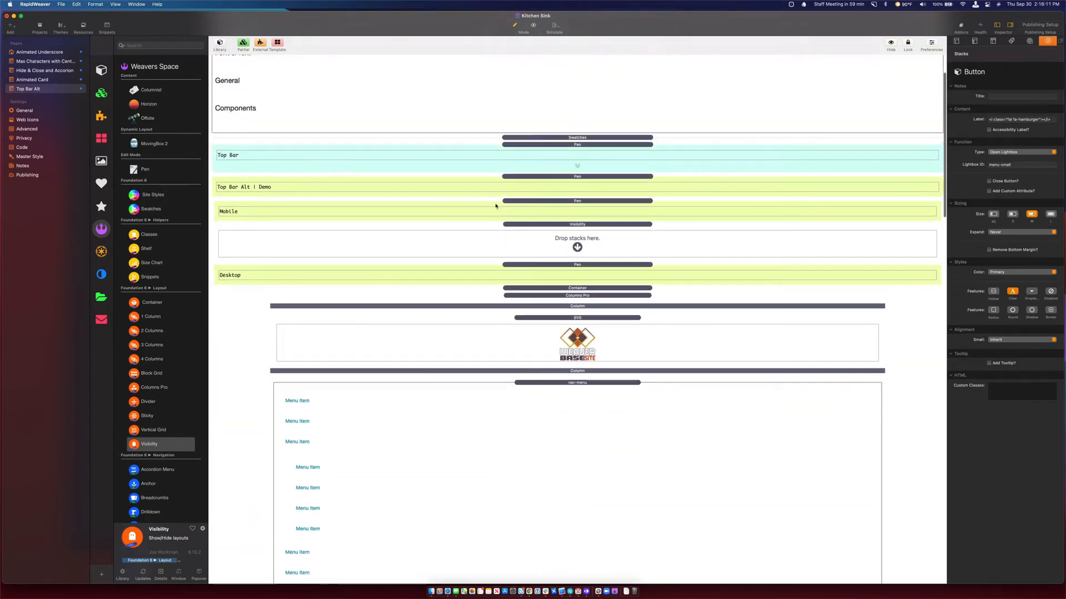
pyautogui.click(495, 233)
pyautogui.press('super+v')
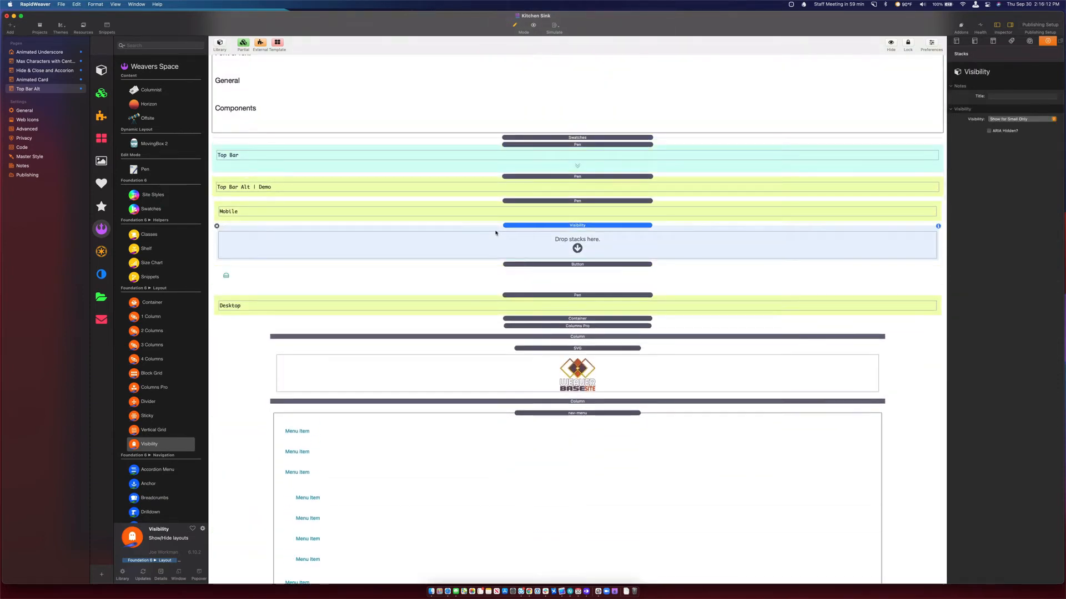
pyautogui.click(514, 276)
pyautogui.moveTo(514, 274); pyautogui.dragTo(536, 247)
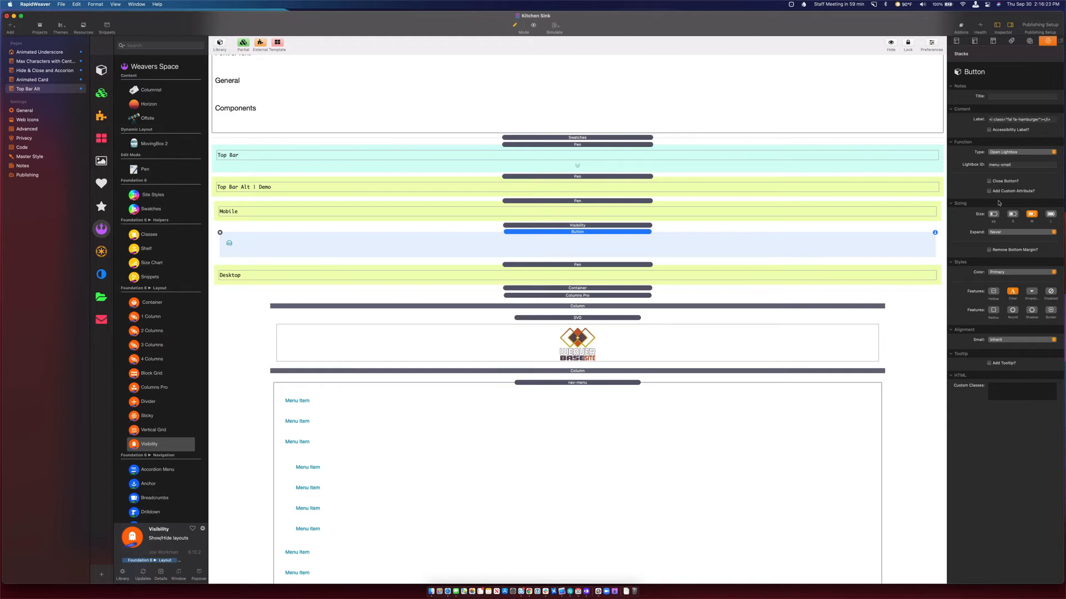
# Prefix the hamburger button's Lightbox ID with "demo-" and copy the whole ID
pyautogui.click(1018, 165)
pyautogui.write('demo-')
pyautogui.press('super+a')
pyautogui.press('super+c')
# Add a Lightbox stack below the Visibility stack in the Mobile section and paste the copied ID as its Lightbox ID
pyautogui.click(561, 226)
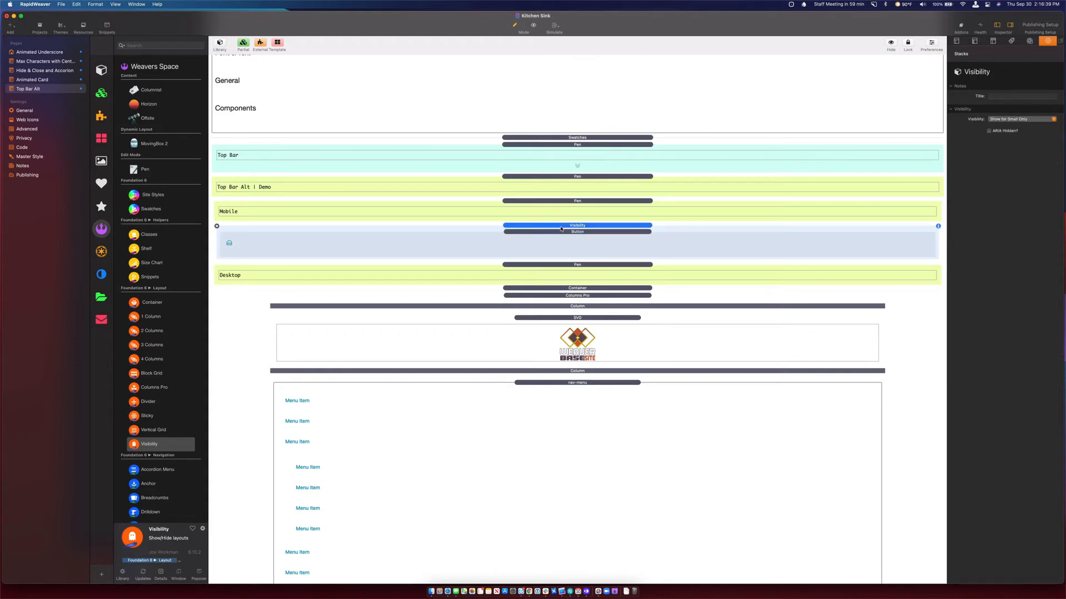
pyautogui.click(140, 45)
pyautogui.write('light')
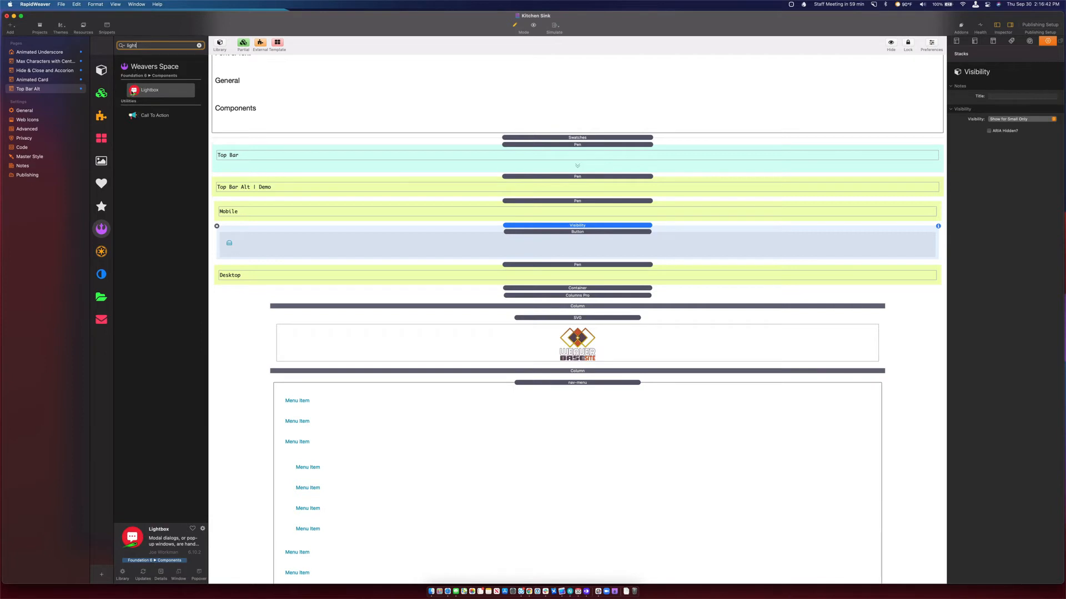
pyautogui.moveTo(147, 90); pyautogui.dragTo(660, 280)
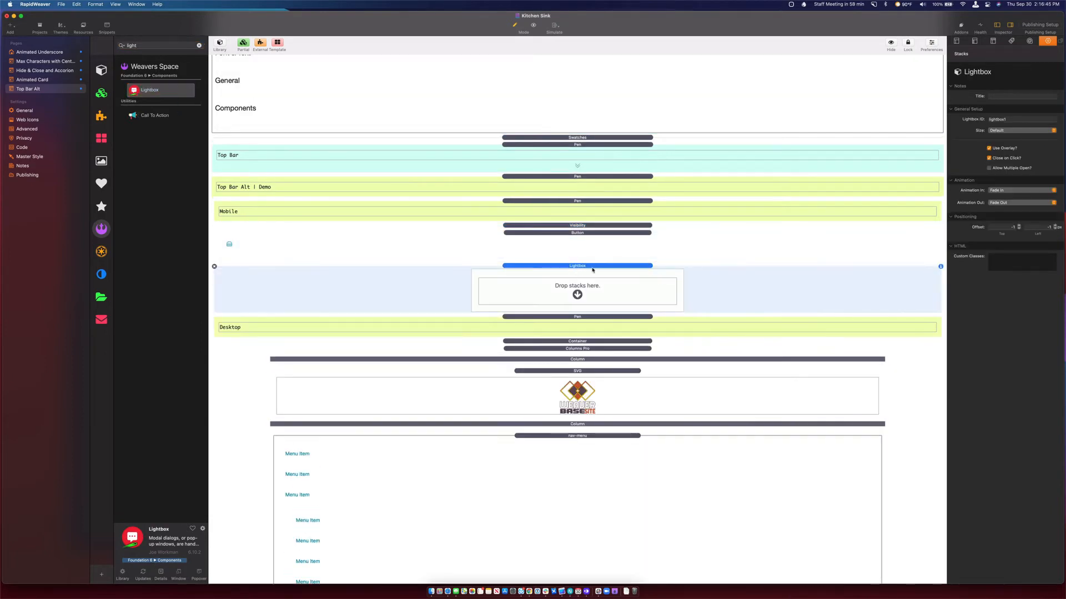
pyautogui.press('super+v')
pyautogui.click(525, 266)
pyautogui.click(525, 217)
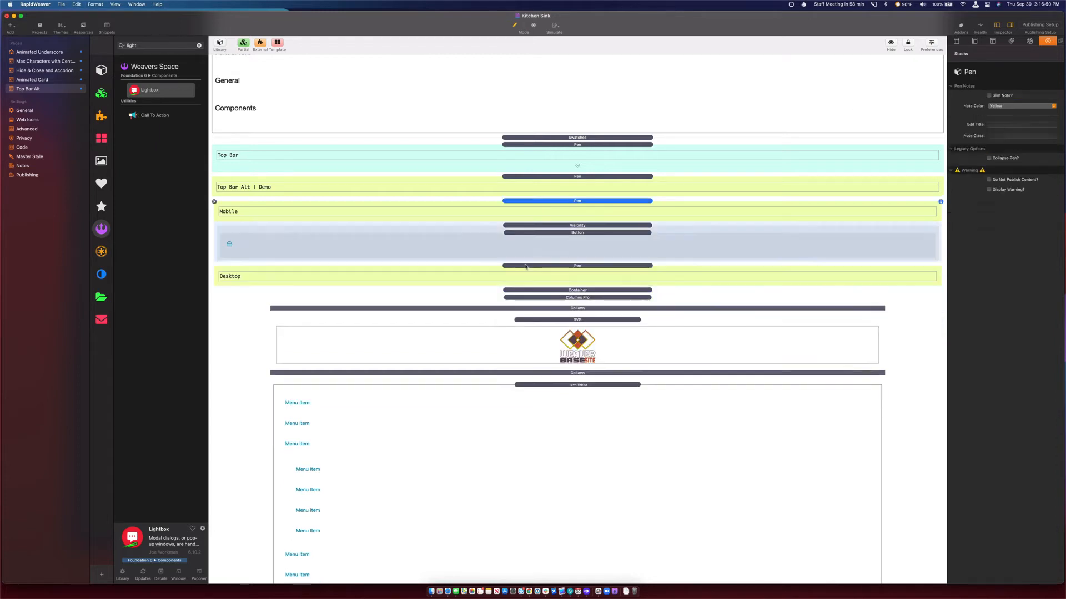
pyautogui.click(532, 227)
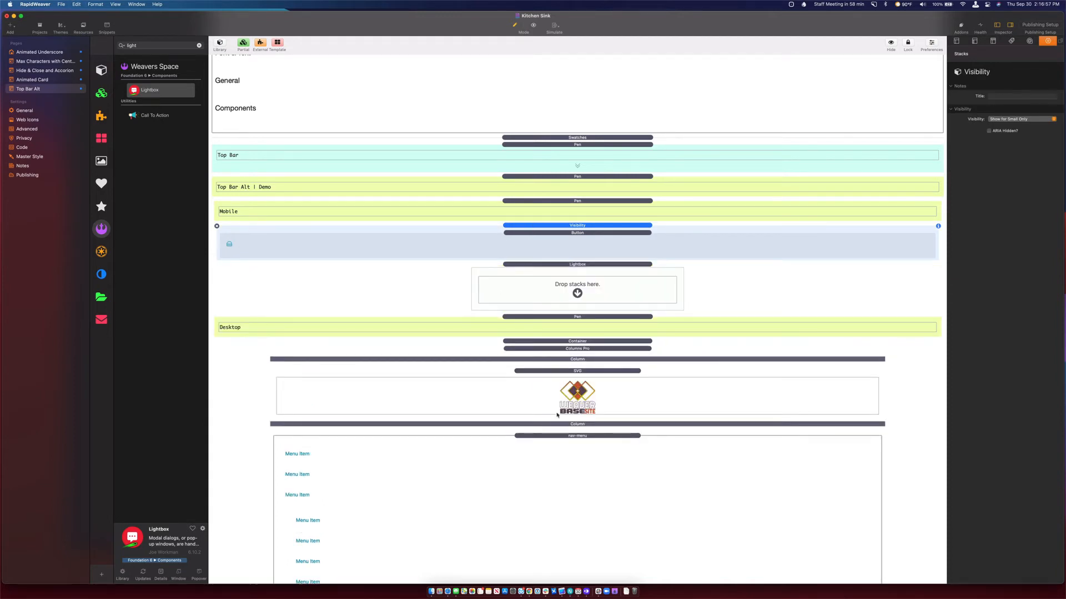
# Duplicate the nav-menu partial from the Desktop column into the Mobile section's Lightbox
pyautogui.click(566, 436)
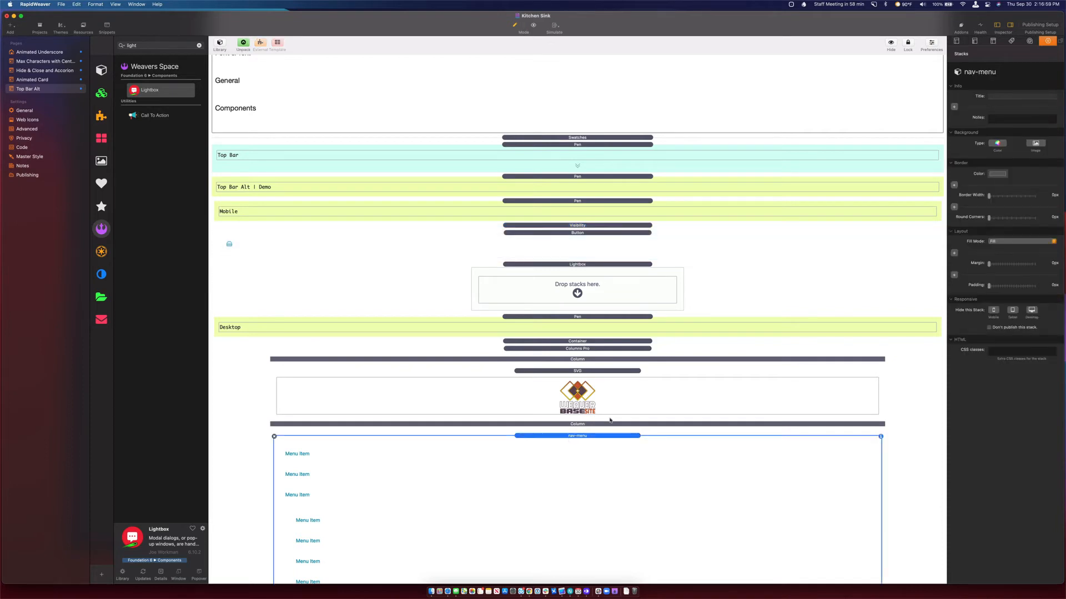
pyautogui.moveTo(567, 436); pyautogui.dragTo(574, 293)
pyautogui.scroll(-5, 575, 293)
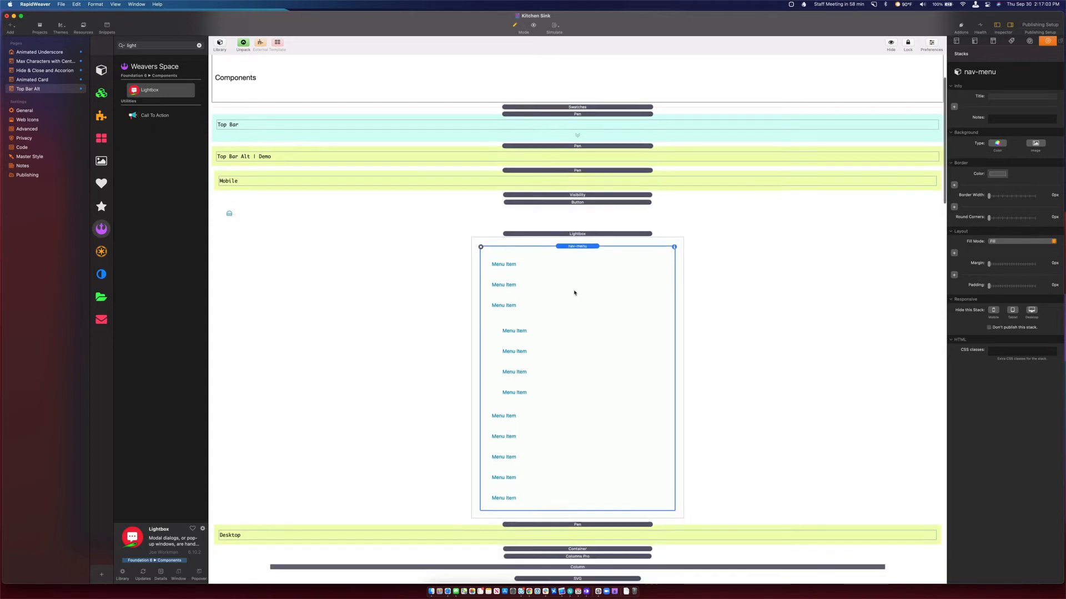
pyautogui.scroll(5, 575, 293)
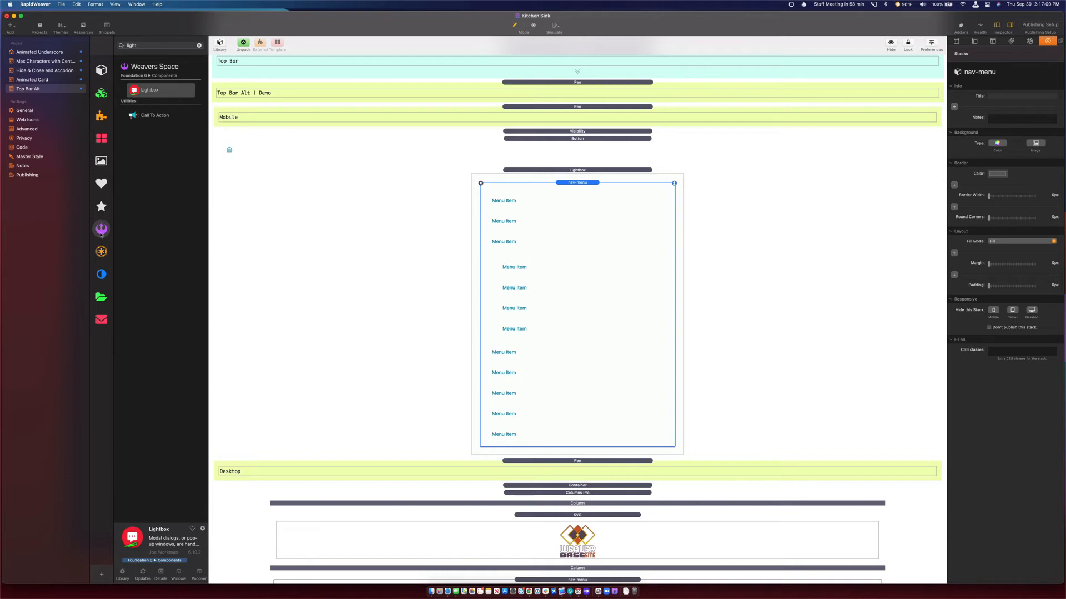
# Add a 1 Column stack above the nav-menu in the Lightbox and enable its horizontal and vertical gutters and padding
pyautogui.click(101, 70)
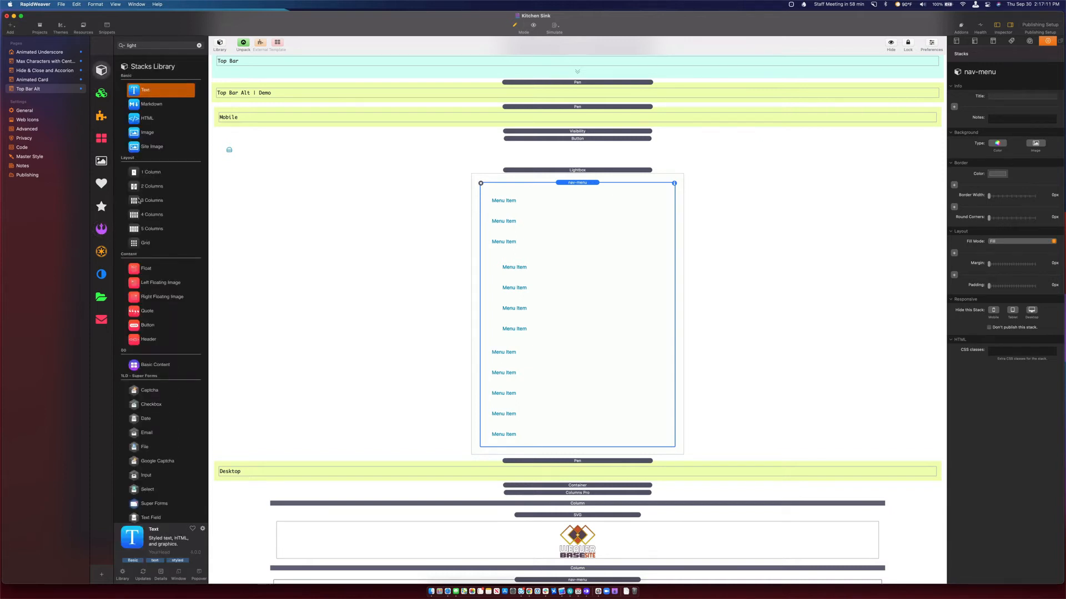
pyautogui.click(101, 229)
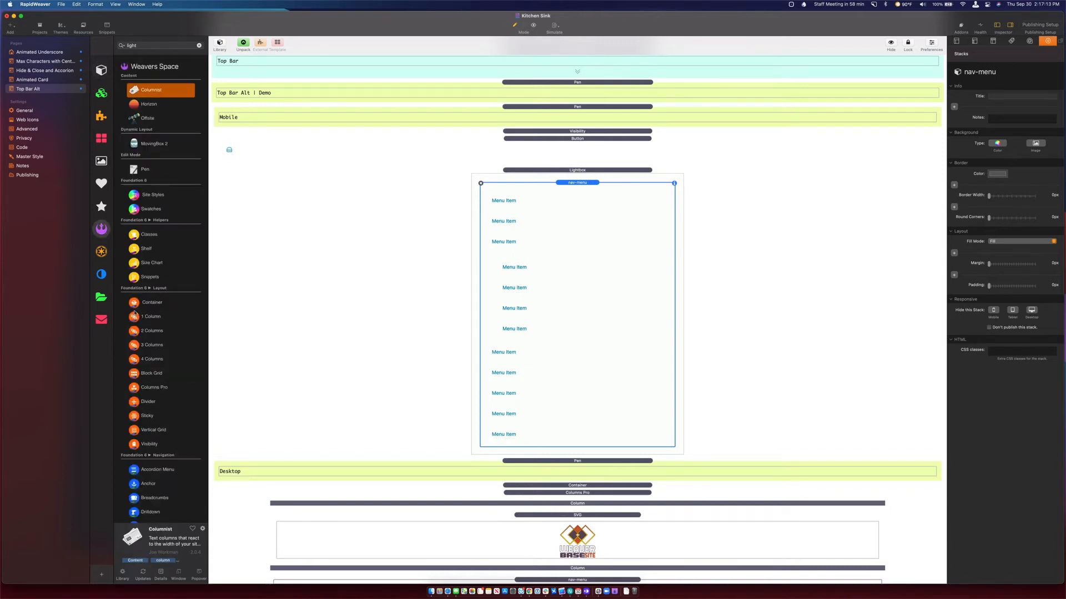
pyautogui.moveTo(134, 314); pyautogui.dragTo(589, 212)
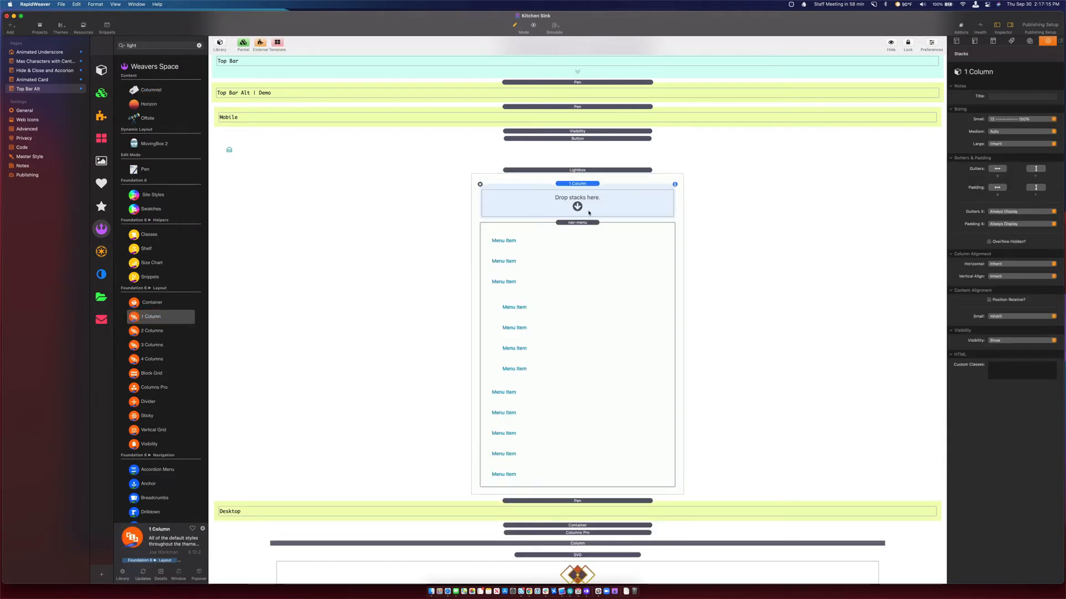
pyautogui.click(997, 169)
pyautogui.click(997, 187)
pyautogui.click(1035, 187)
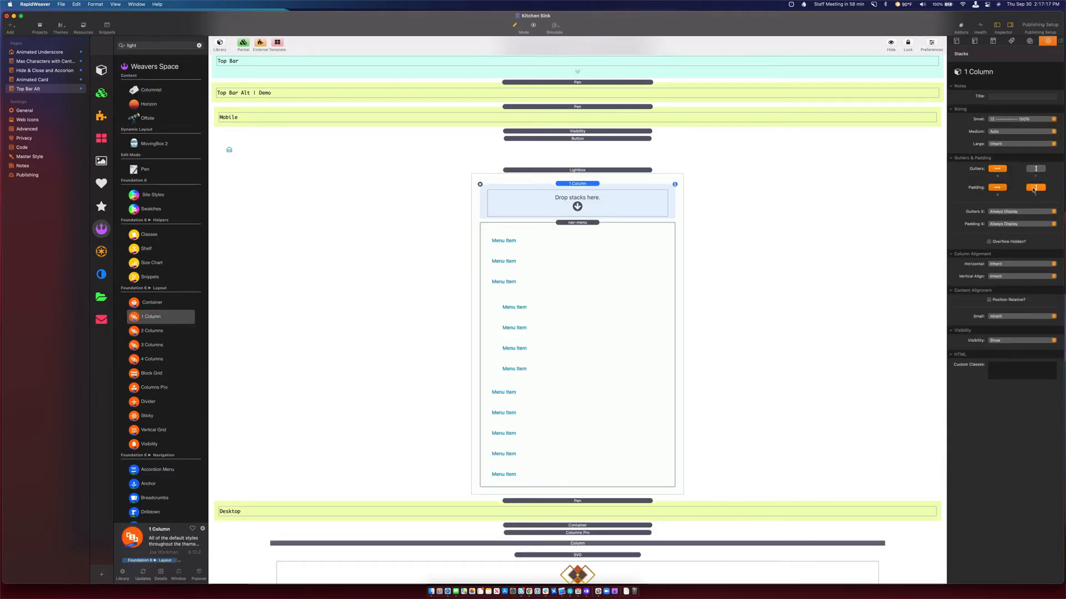
pyautogui.click(1036, 169)
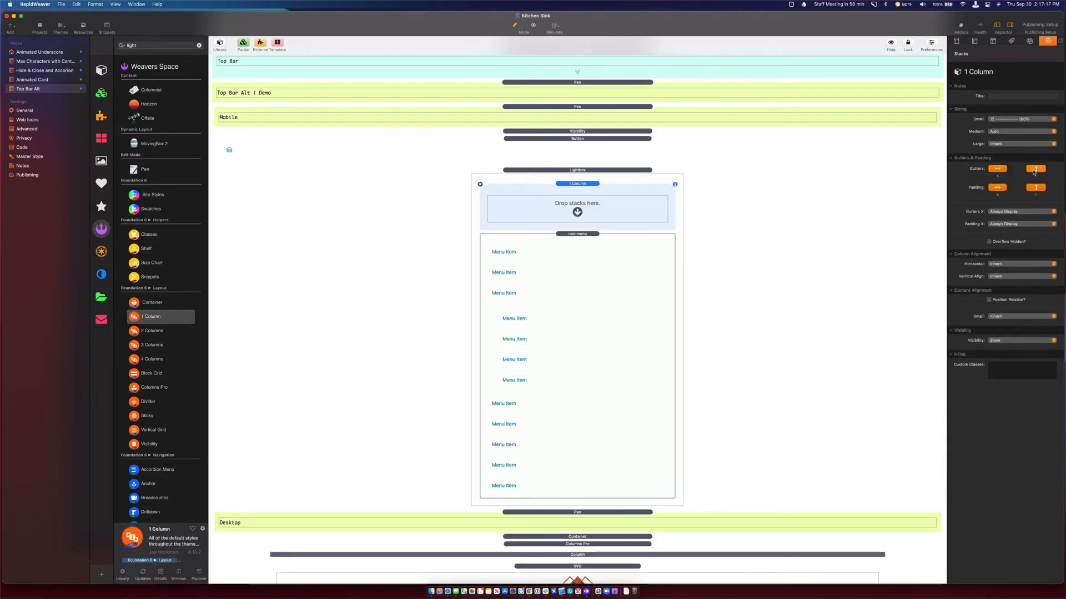
# Add a Close button stack inside the Lightbox's 1 Column stack
pyautogui.click(138, 45)
pyautogui.write('close')
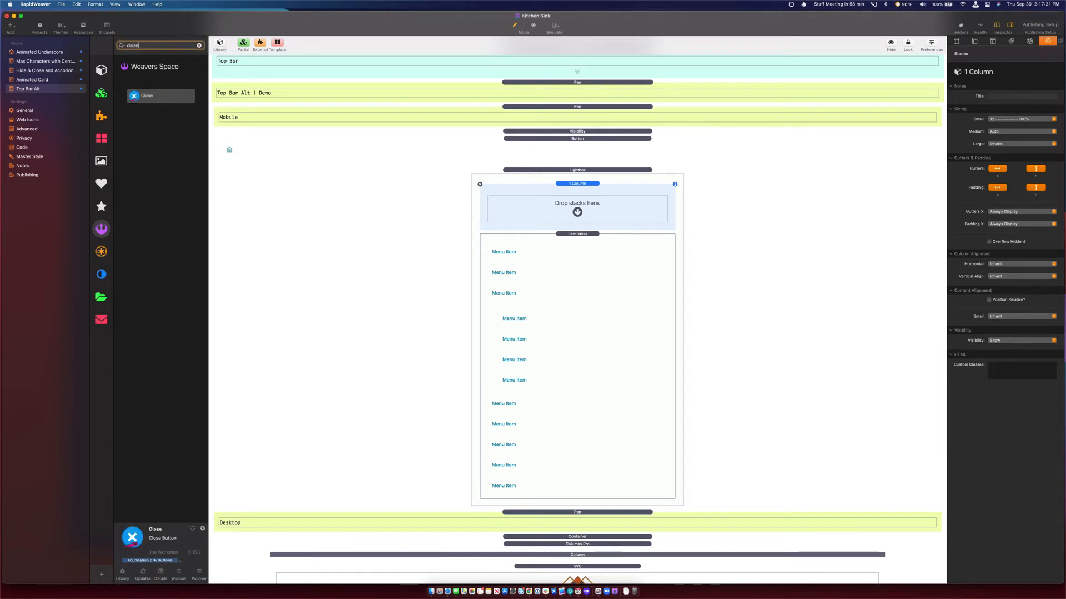
pyautogui.moveTo(143, 95); pyautogui.dragTo(603, 207)
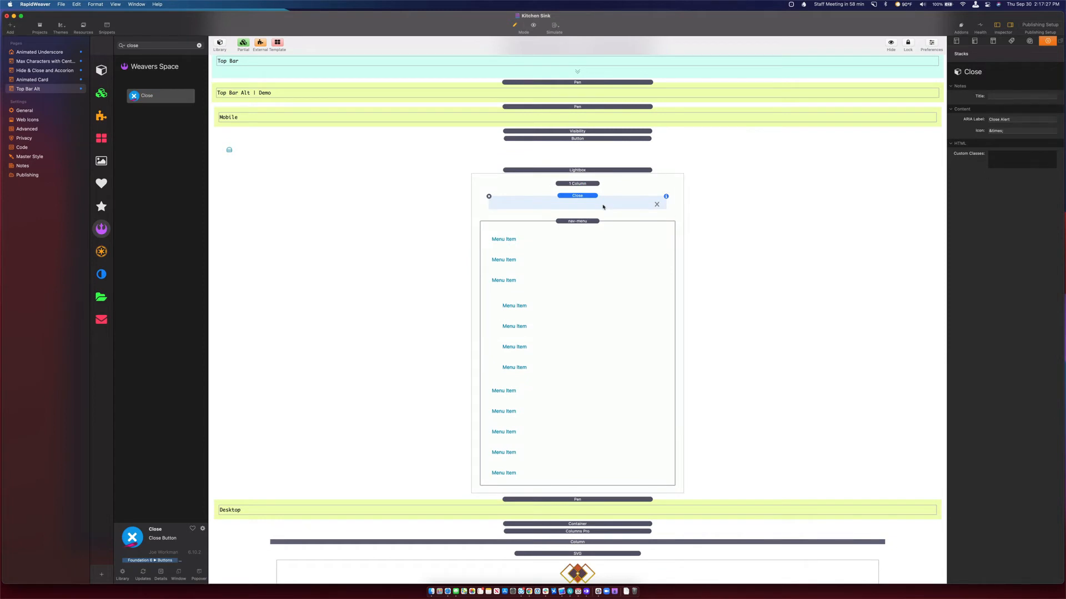
# Switch to Safari, preview the page at iPhone 8 Plus size, and open and close the mobile menu lightbox
pyautogui.press('super+Tab')
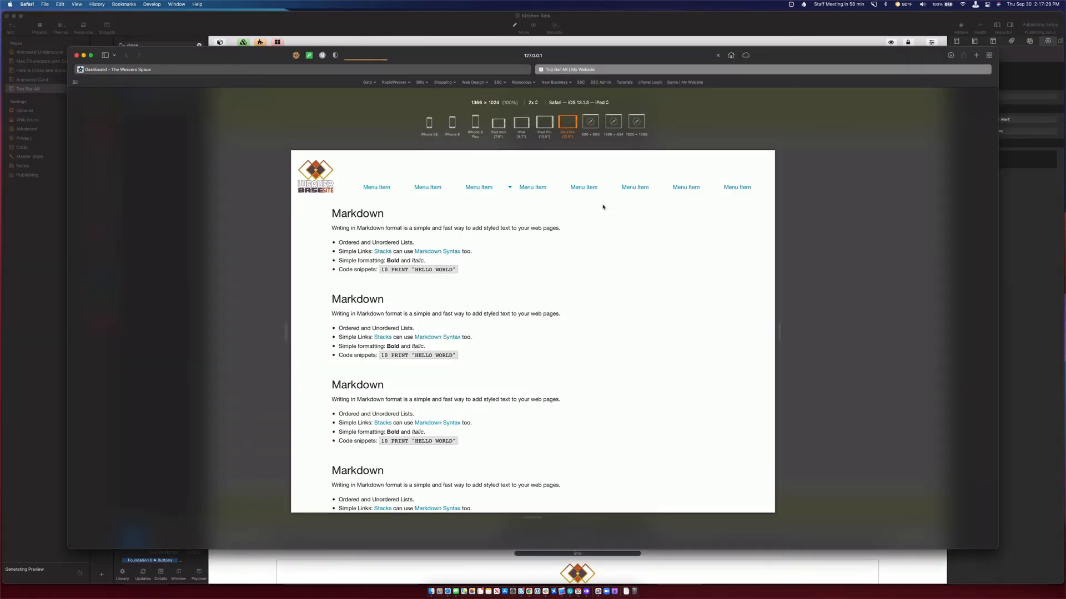
pyautogui.click(475, 123)
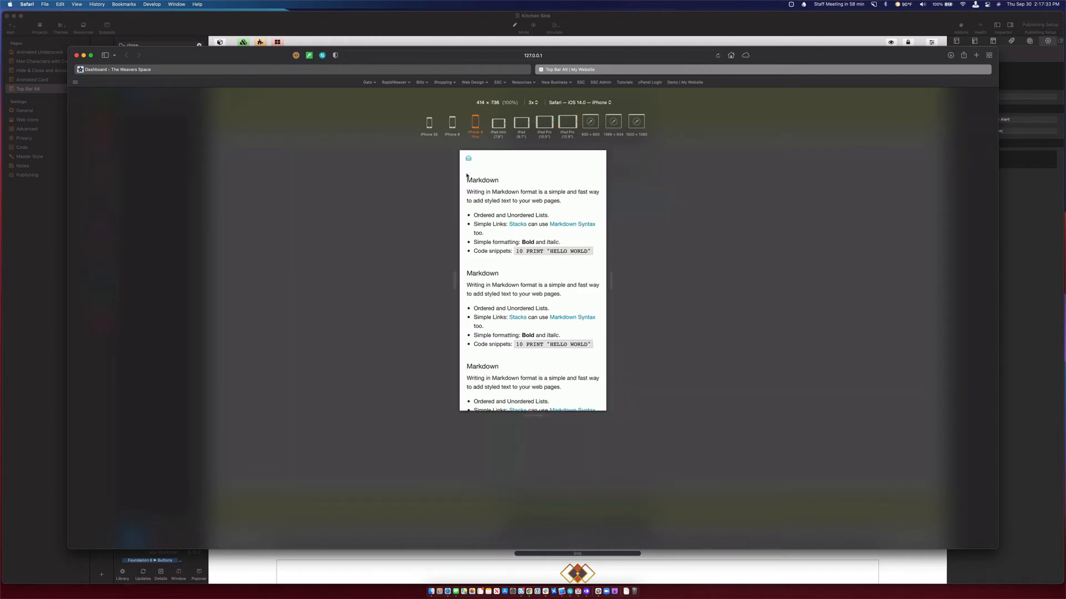
pyautogui.click(468, 160)
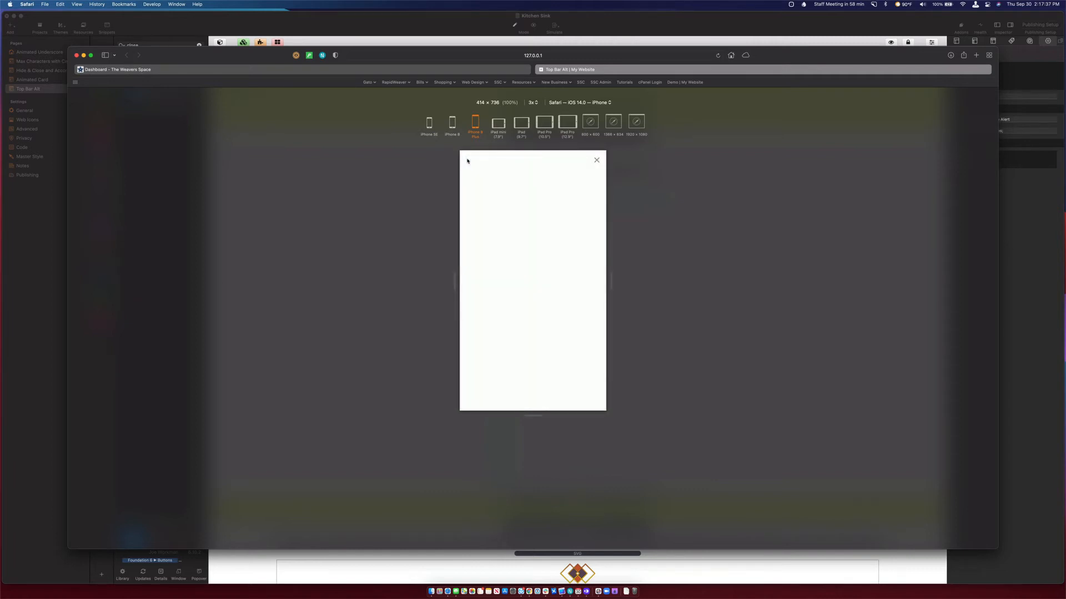
pyautogui.click(597, 161)
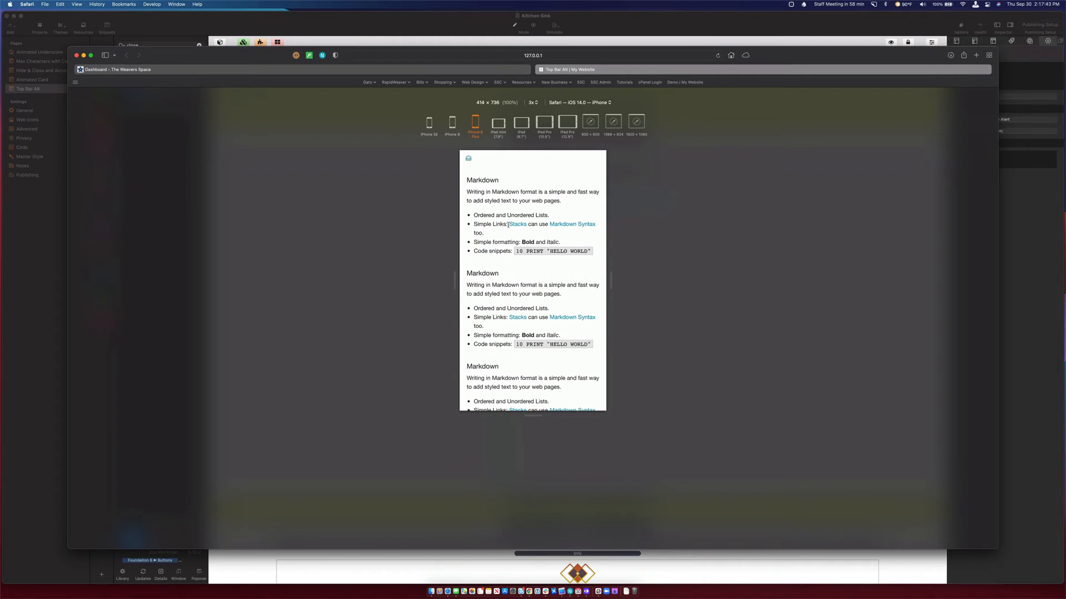
# Return to RapidWeaver, turn off Auto Height for the Drilldown inside the nav-menu partial, and go back to the page layout
pyautogui.press('super+Tab')
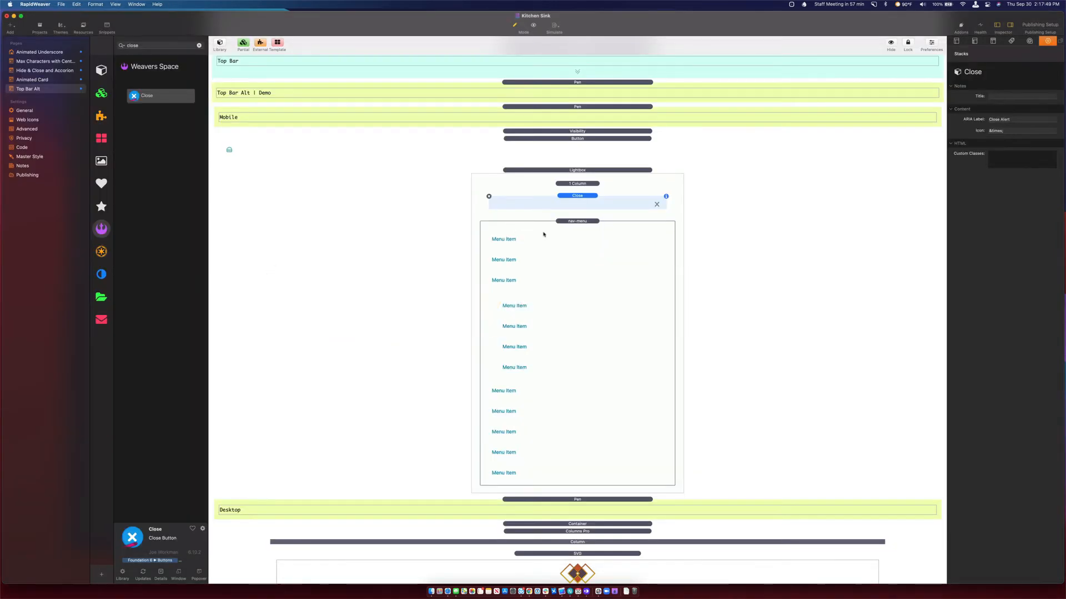
pyautogui.doubleClick(571, 222)
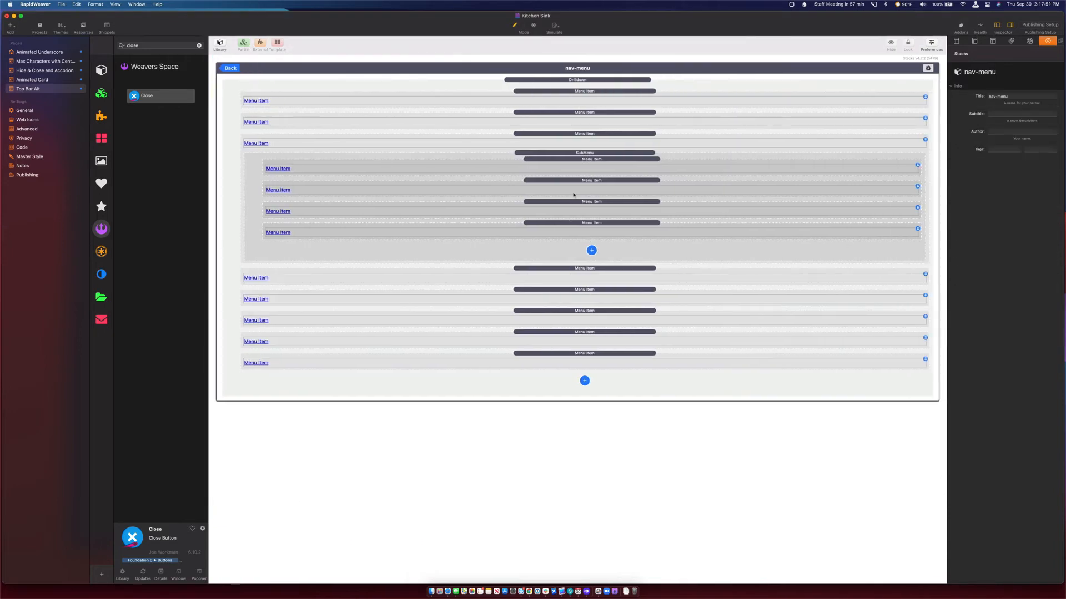
pyautogui.click(578, 80)
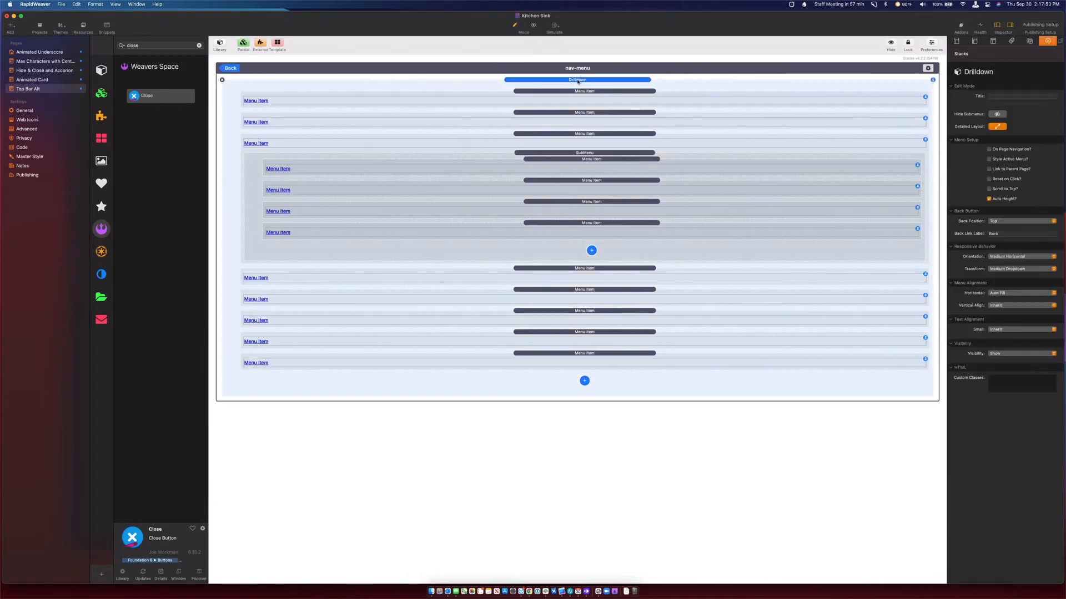
pyautogui.click(989, 199)
pyautogui.click(230, 67)
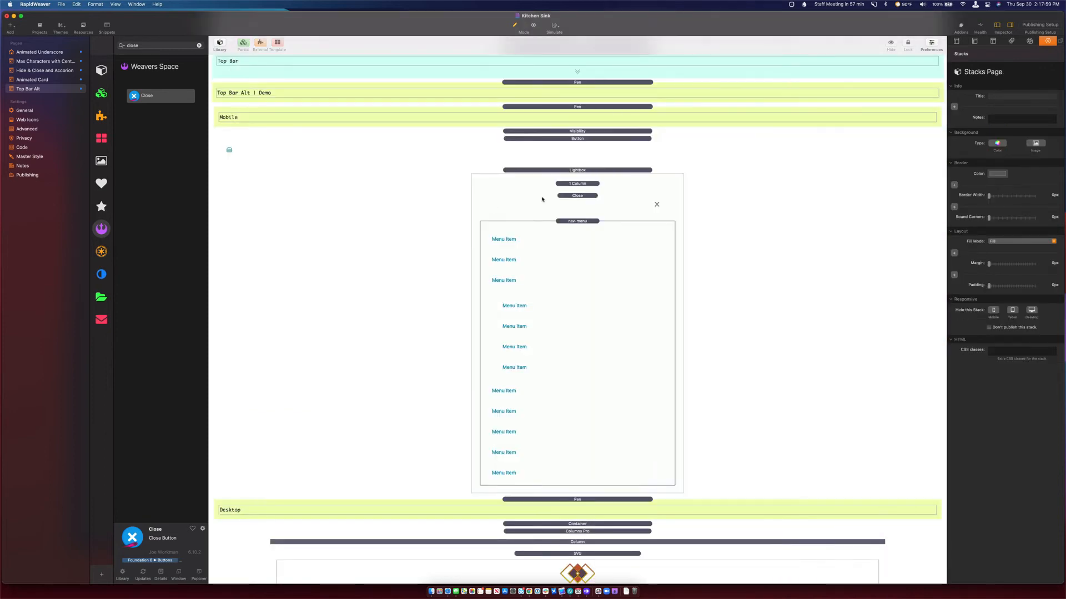
# Reload the Safari preview and open the mobile menu lightbox to check its menu items
pyautogui.press('super+Tab')
pyautogui.press('super+r')
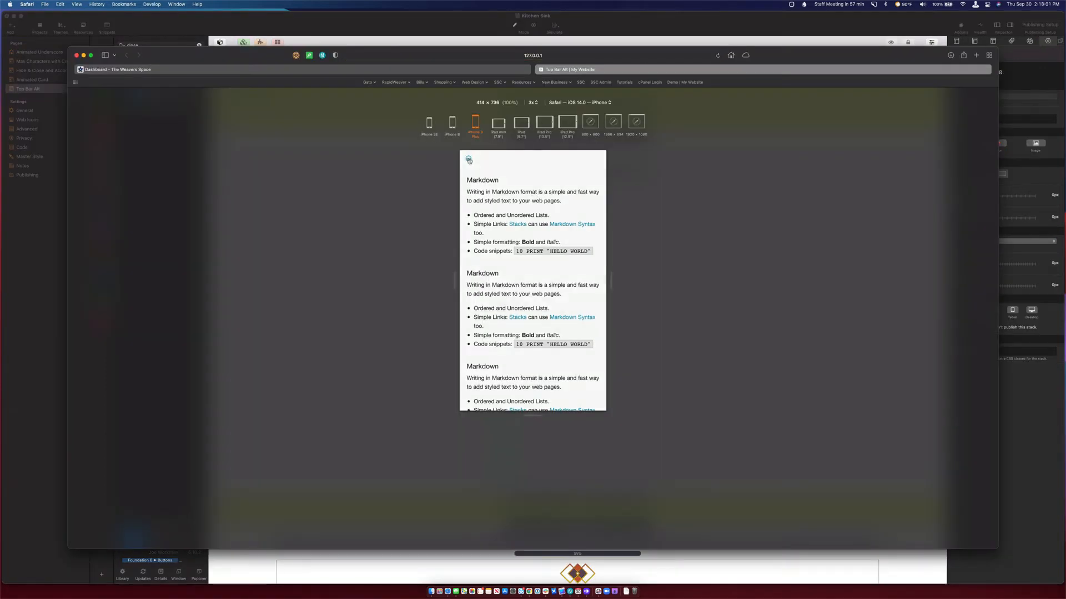
pyautogui.click(469, 161)
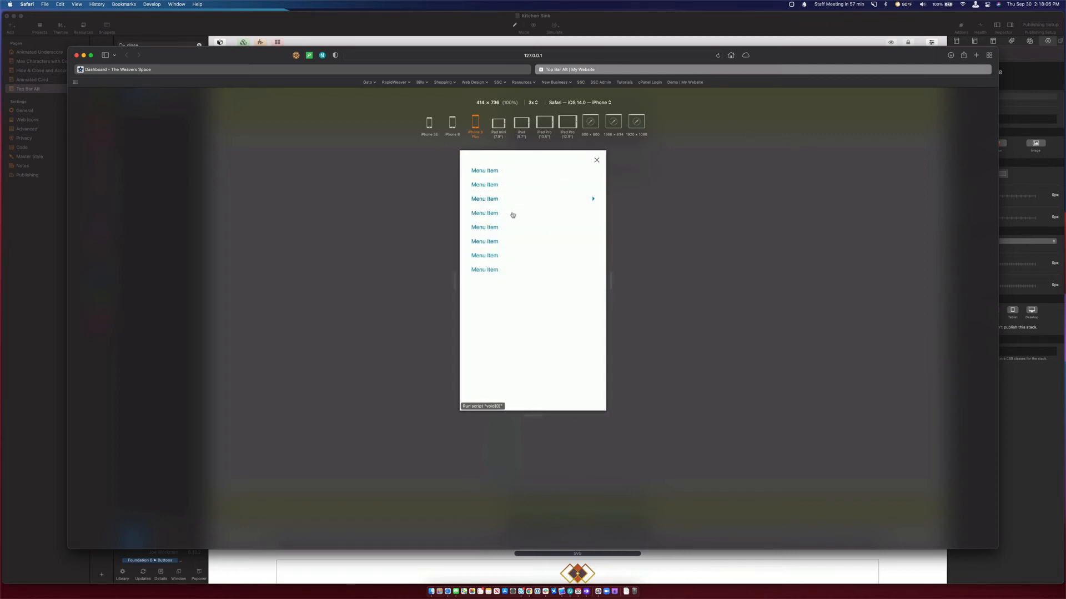
# Return to RapidWeaver and set the Drilldown's small text alignment to Center inside the nav-menu partial, returning to the page layout
pyautogui.click(597, 161)
pyautogui.press('super+Tab')
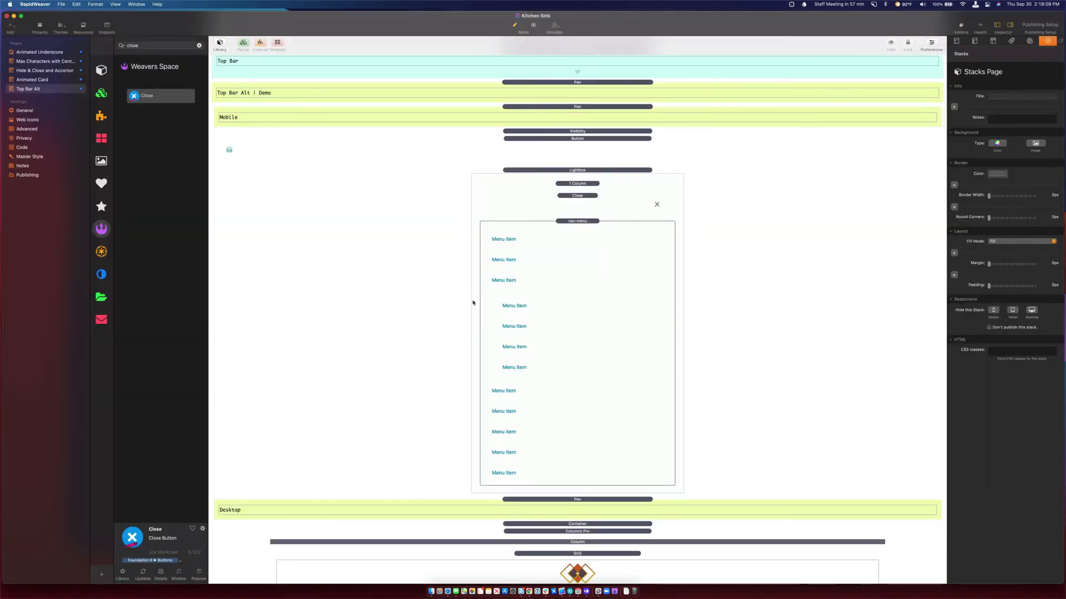
pyautogui.doubleClick(546, 294)
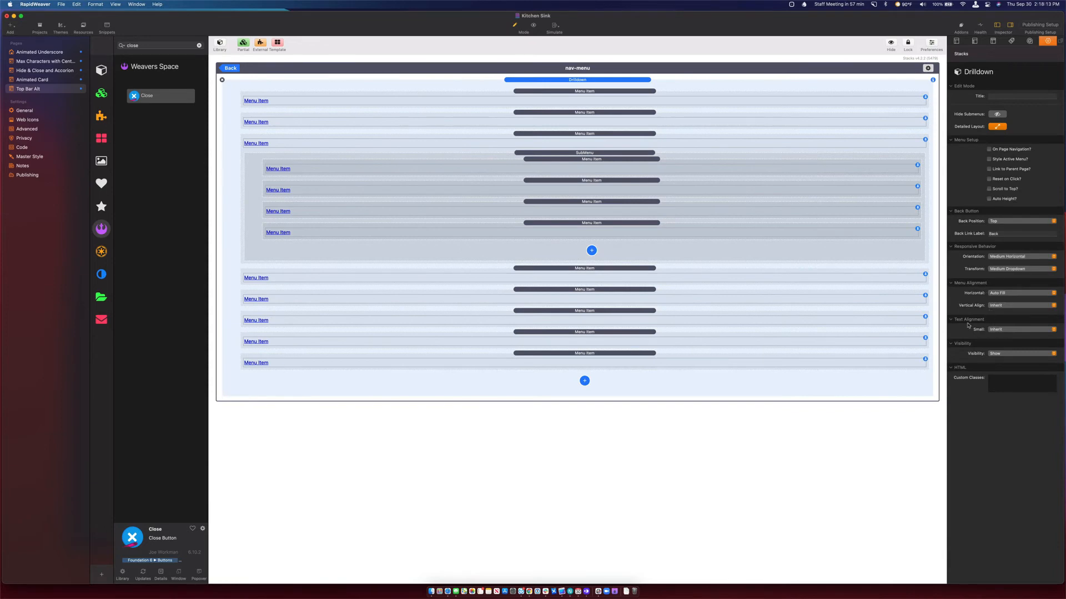
pyautogui.click(1020, 330)
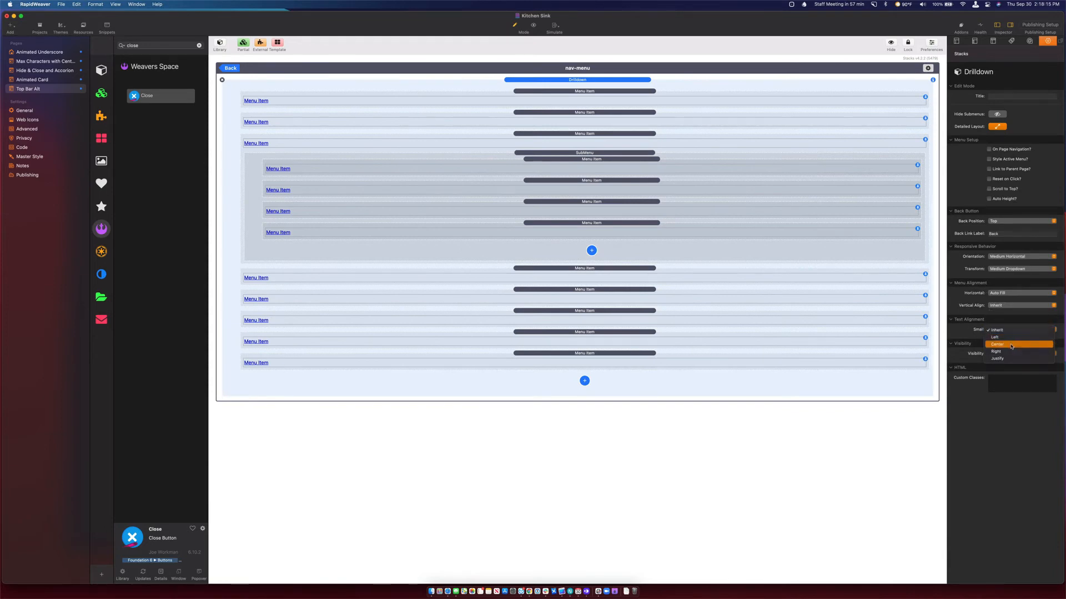
pyautogui.click(1014, 342)
pyautogui.click(228, 69)
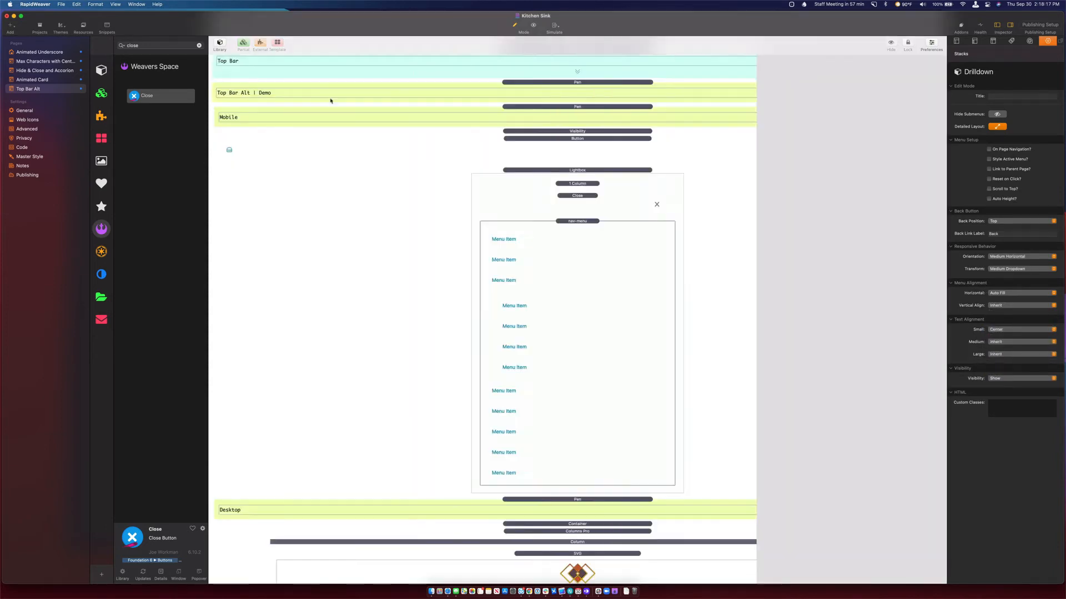
# Reload the Safari preview, test the mobile menu and its submenu, and compare the iPad Pro 10.5" and iPhone 8 Plus sizes
pyautogui.press('super+Tab')
pyautogui.press('super+r')
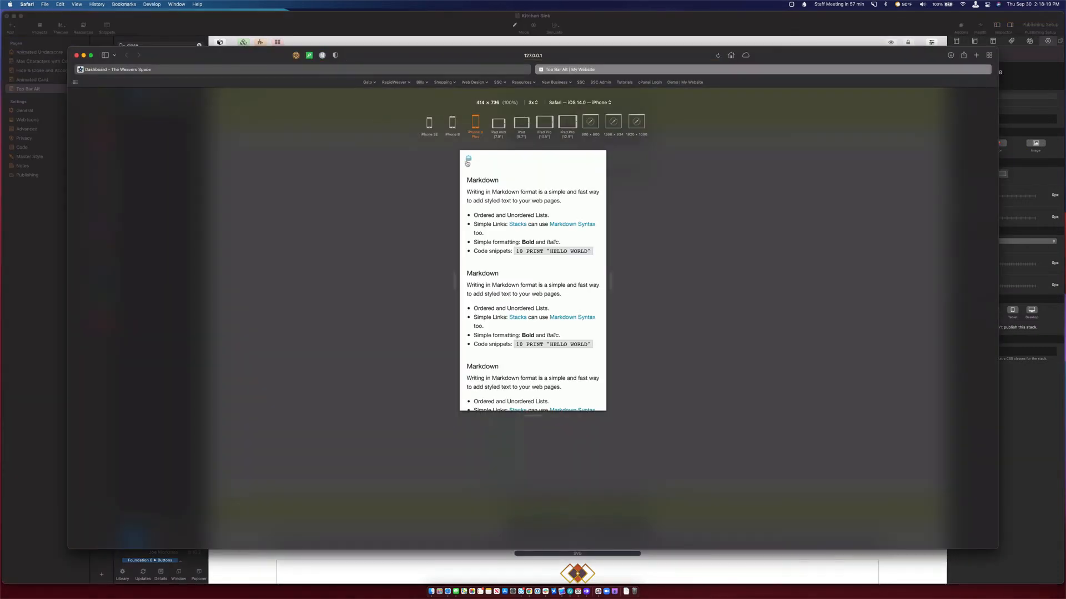
pyautogui.click(468, 160)
pyautogui.click(523, 204)
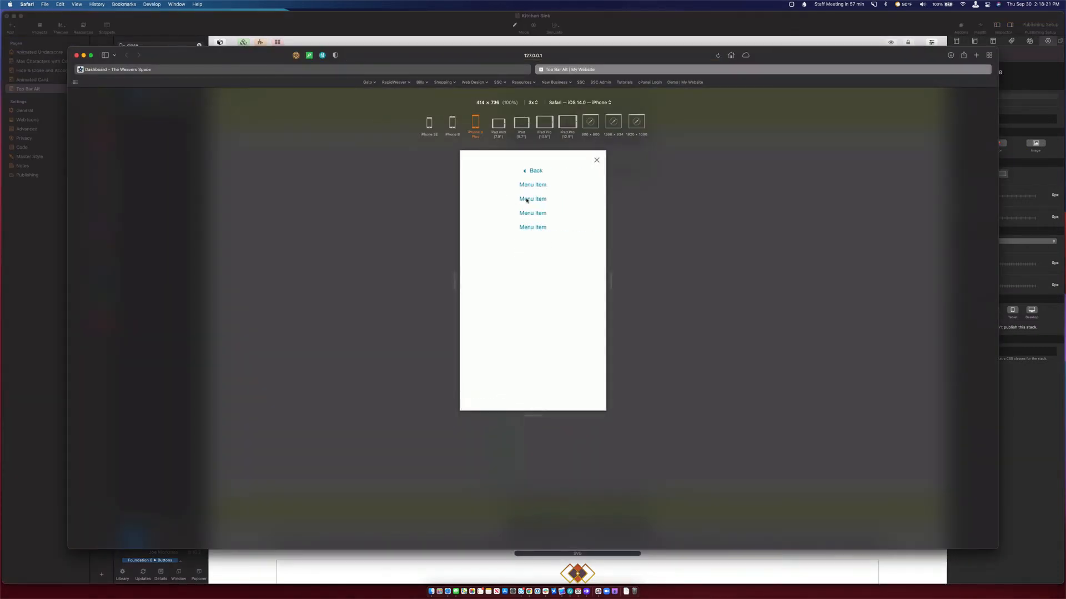
pyautogui.click(531, 172)
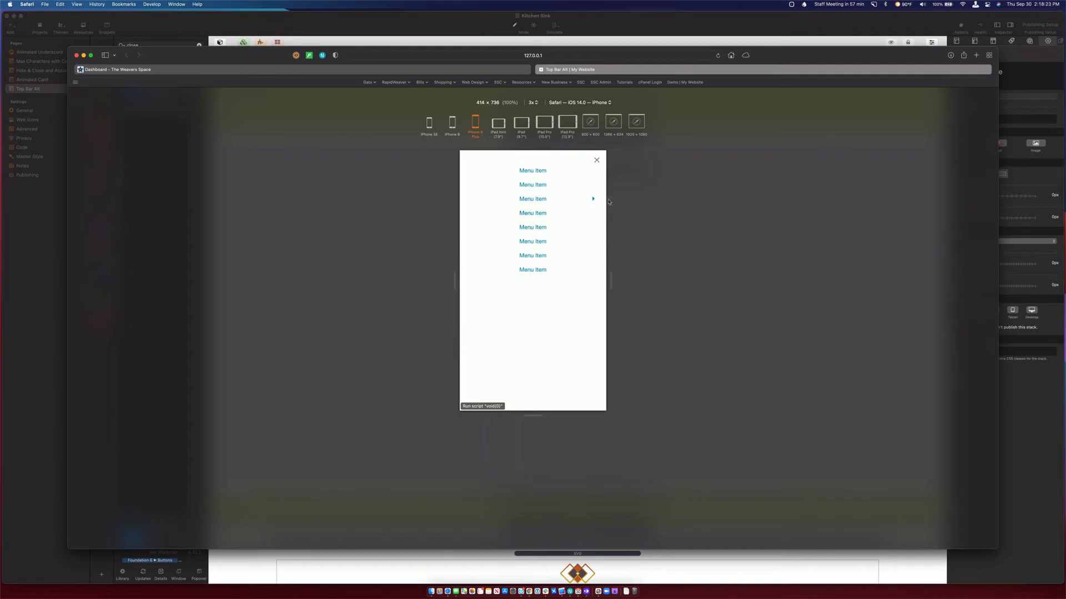
pyautogui.click(597, 160)
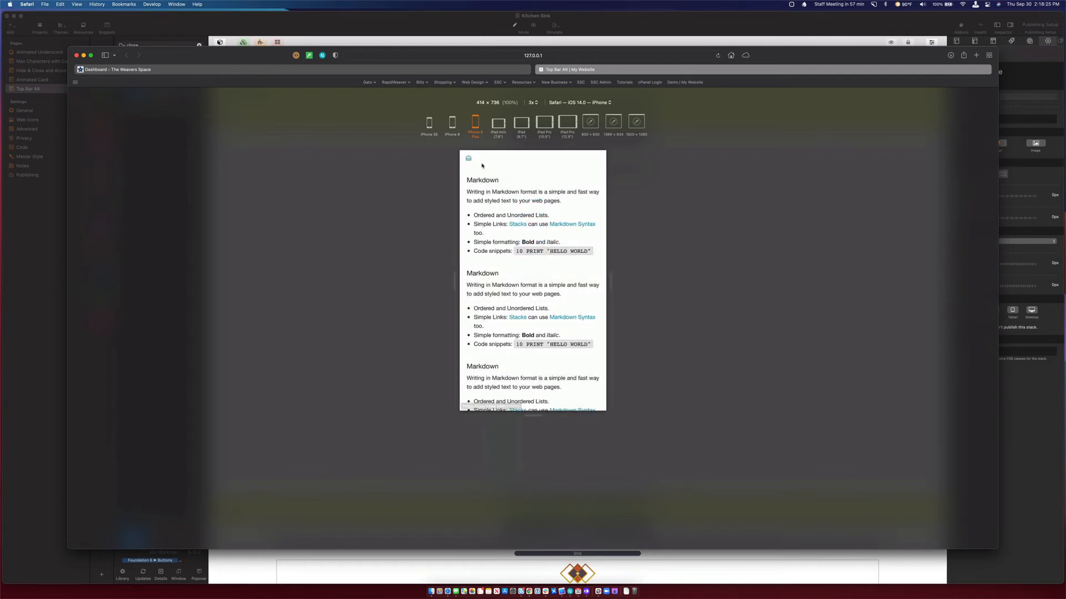
pyautogui.click(543, 123)
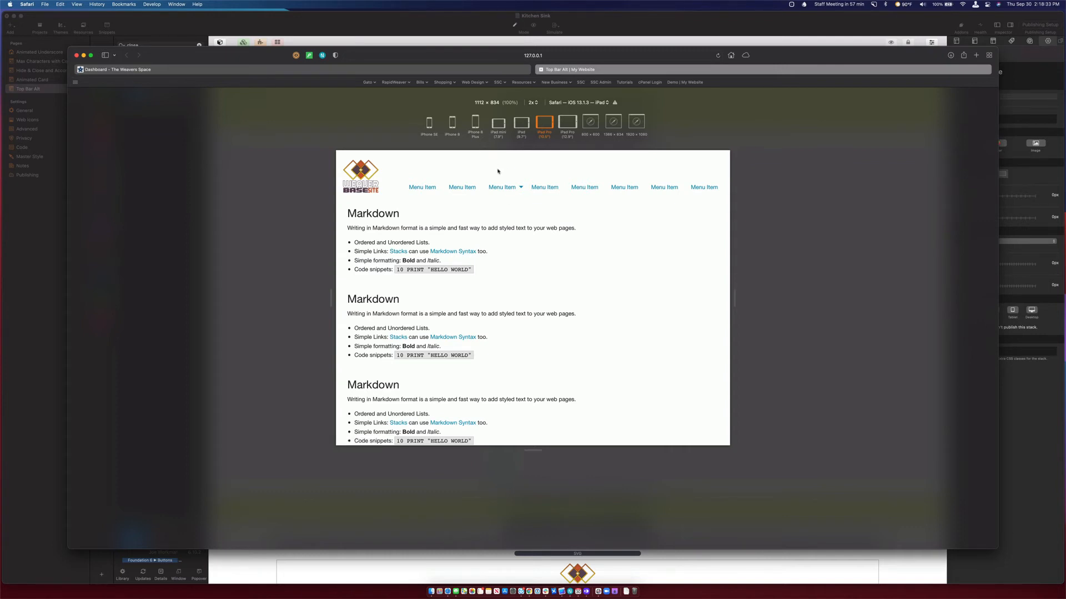
pyautogui.click(475, 123)
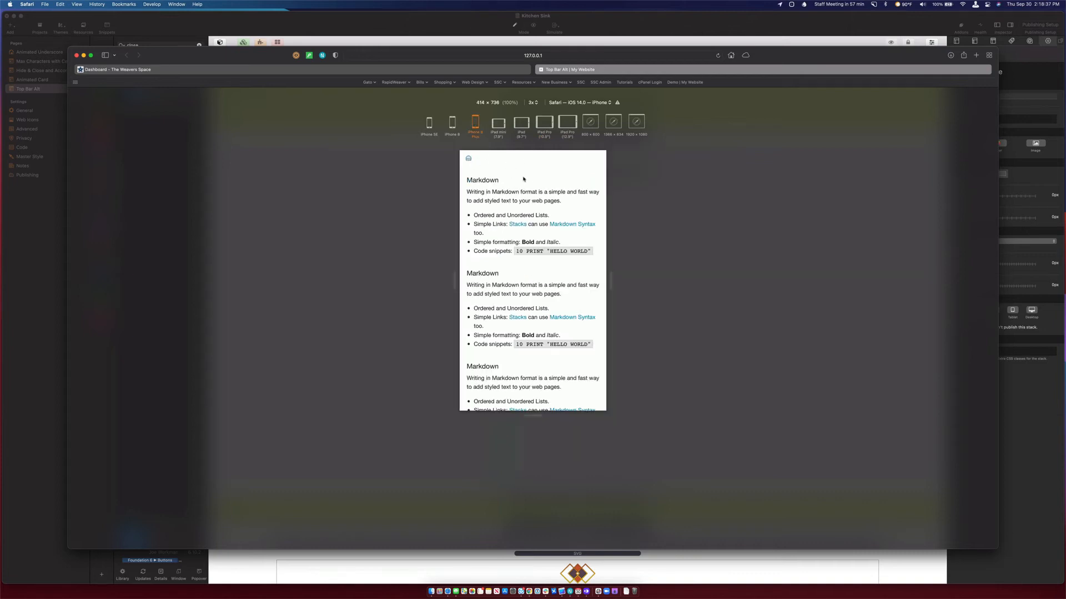
# Return to RapidWeaver and paste a copy of the desktop logo SVG directly after the mobile Visibility stack
pyautogui.press('super+Tab')
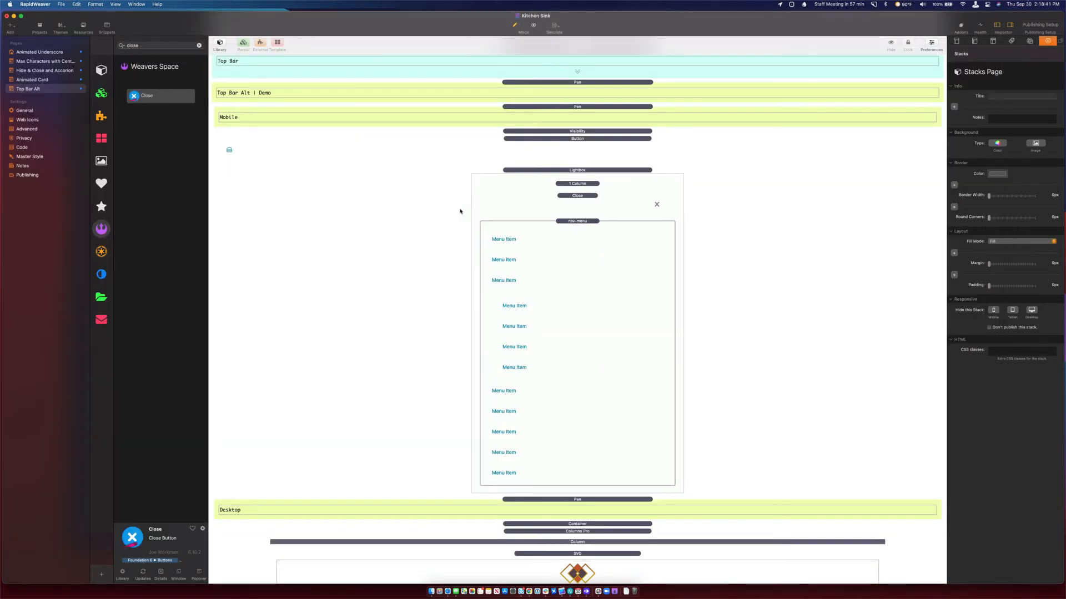
pyautogui.scroll(-3, 349, 312)
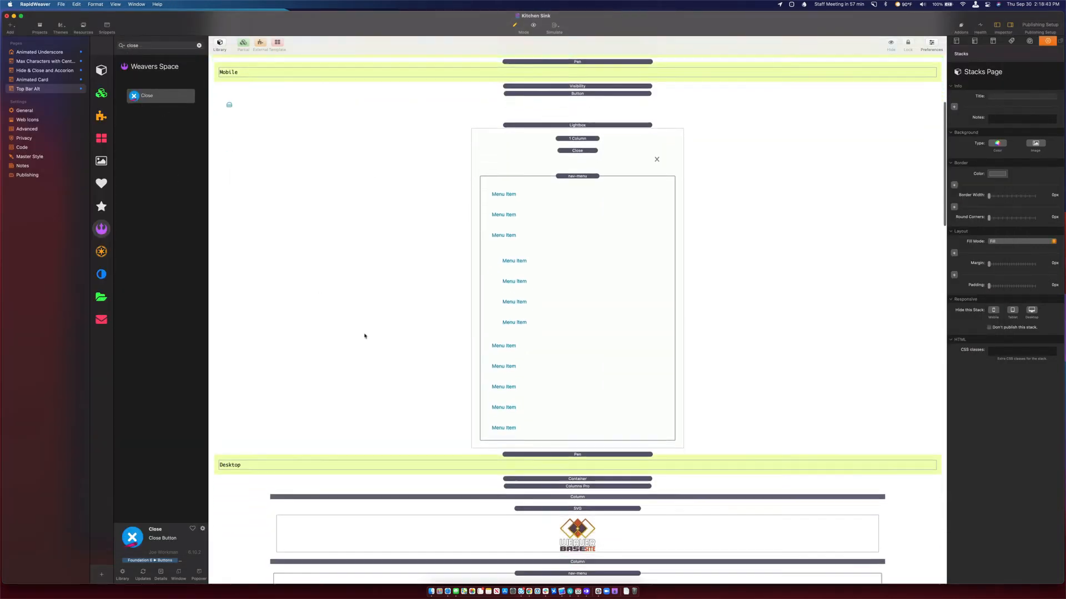
pyautogui.scroll(-1, 364, 336)
pyautogui.click(556, 490)
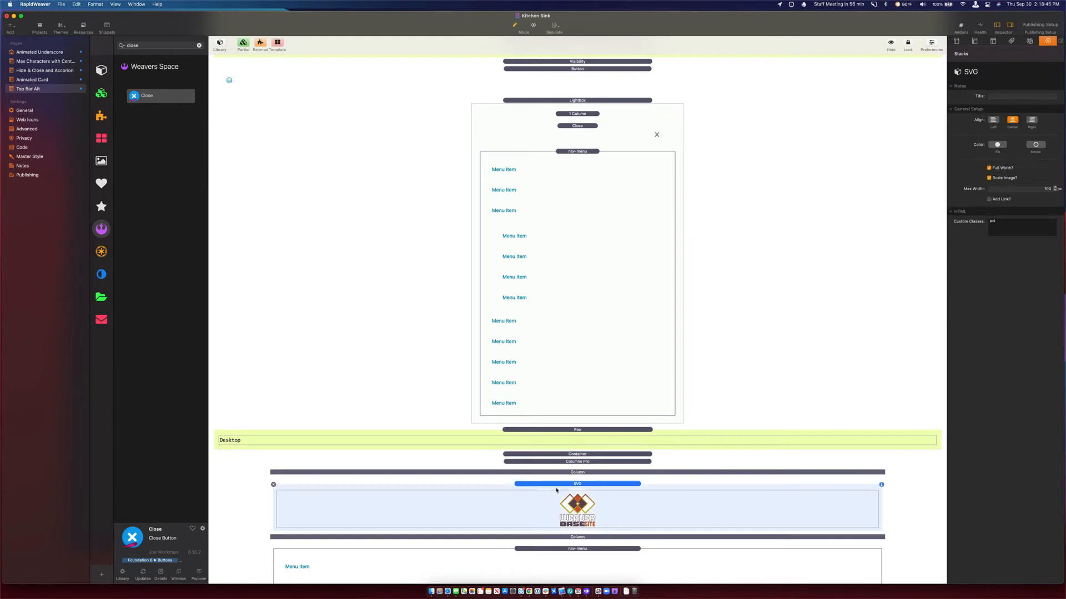
pyautogui.scroll(3, 590, 252)
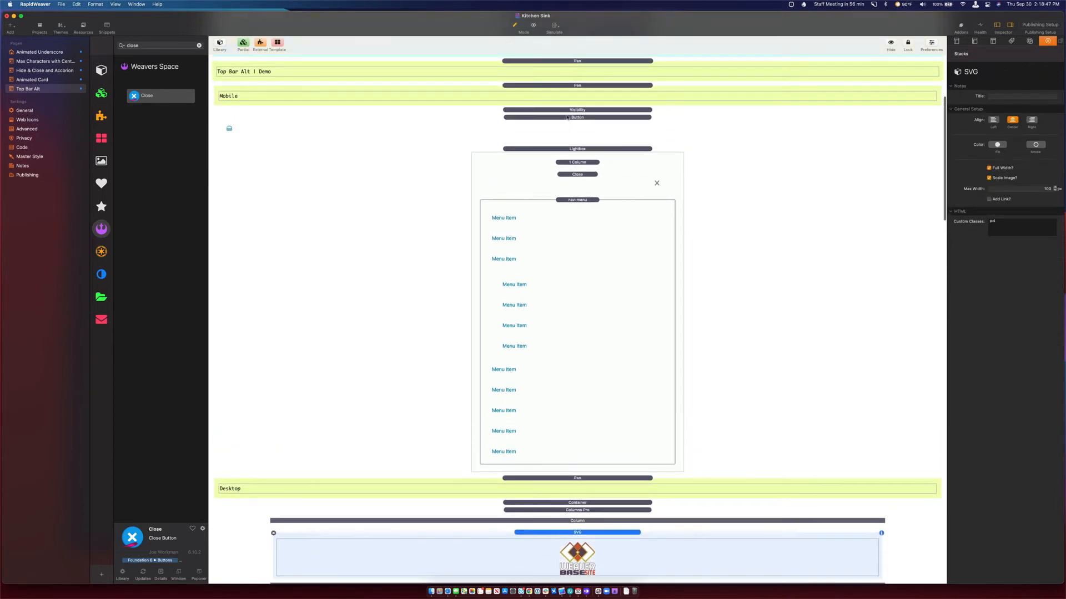
pyautogui.click(567, 117)
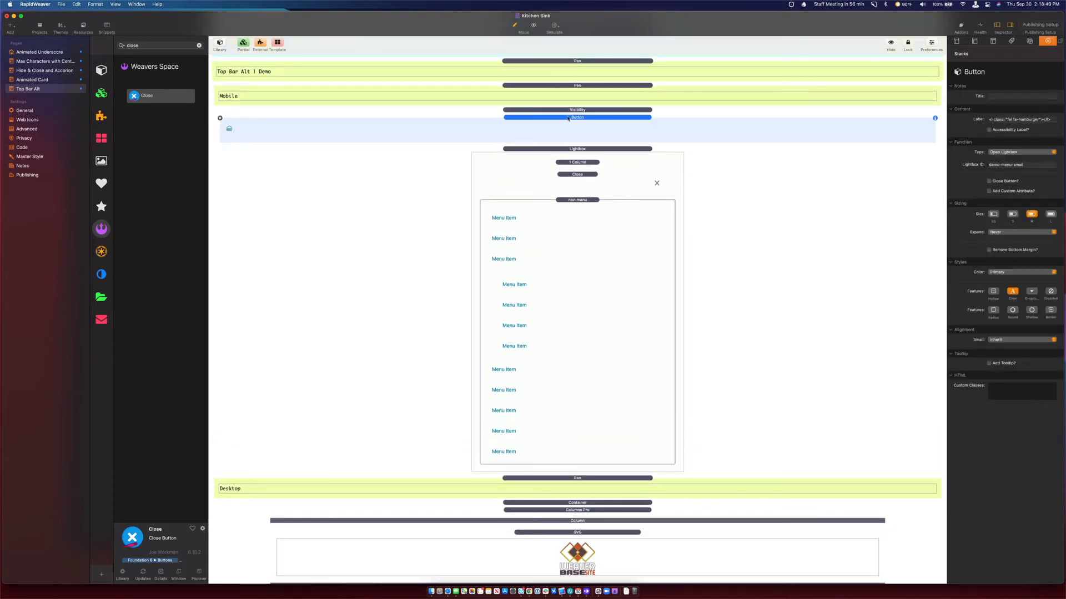
pyautogui.click(567, 111)
pyautogui.press('super+v')
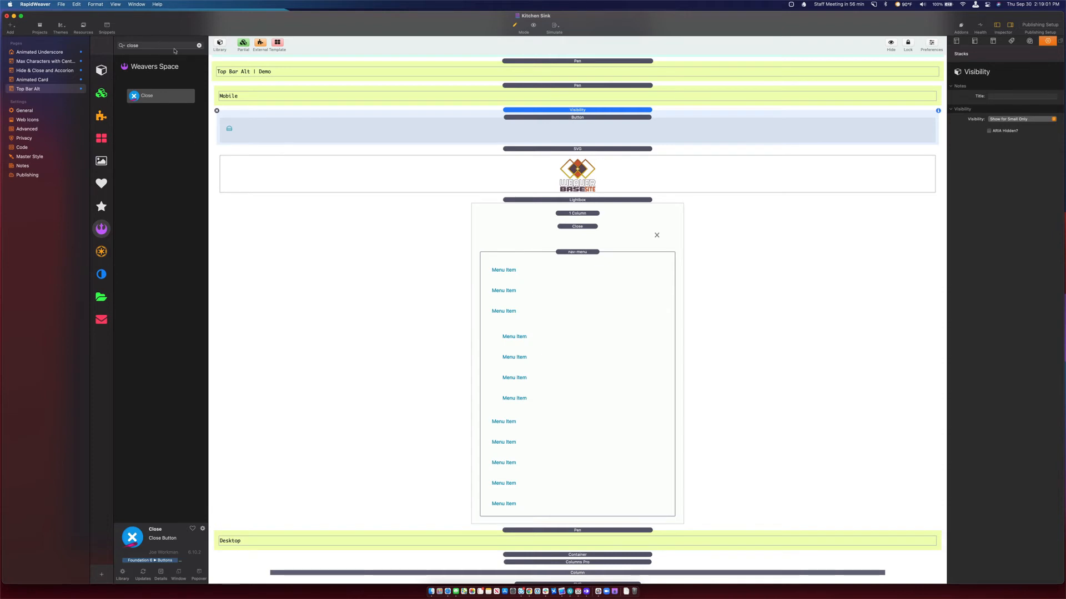
# Clear the stack library search, add a 1 Column stack below the mobile Visibility stack, and place the logo SVG in it
pyautogui.click(199, 45)
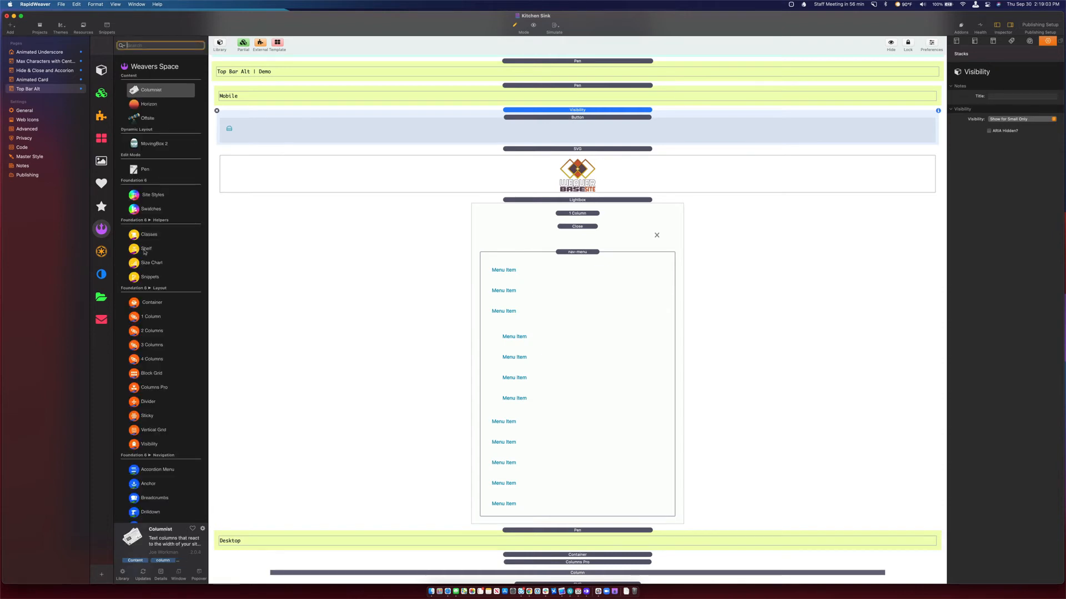
pyautogui.moveTo(134, 319); pyautogui.dragTo(584, 173)
pyautogui.click(581, 188)
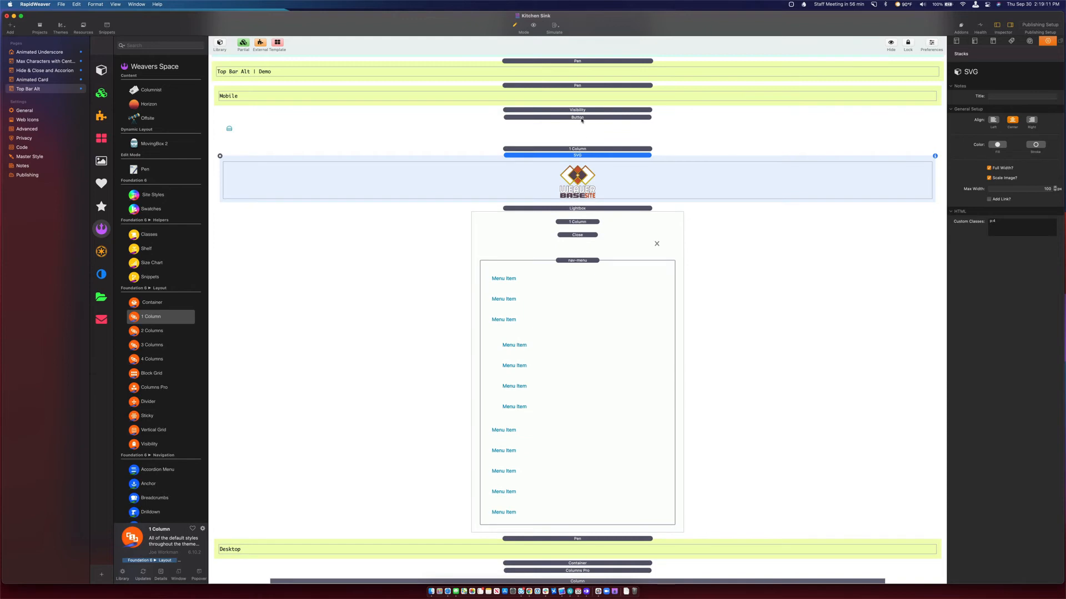
# Paste a copy of the logo's 1 Column stack after the hamburger Button, inside the mobile Visibility stack
pyautogui.moveTo(581, 117); pyautogui.dragTo(600, 137)
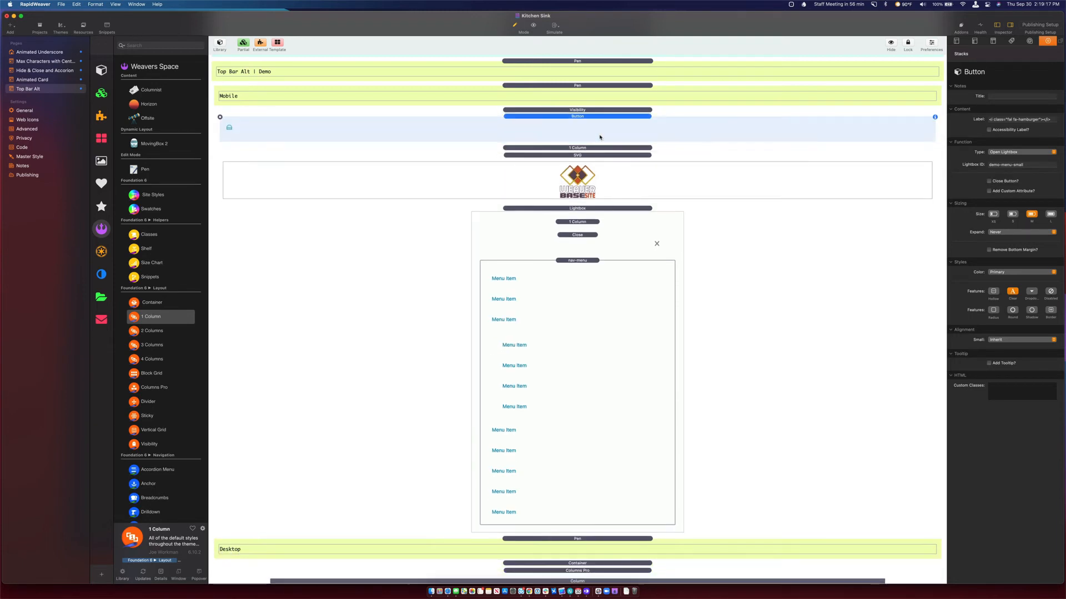
pyautogui.click(588, 149)
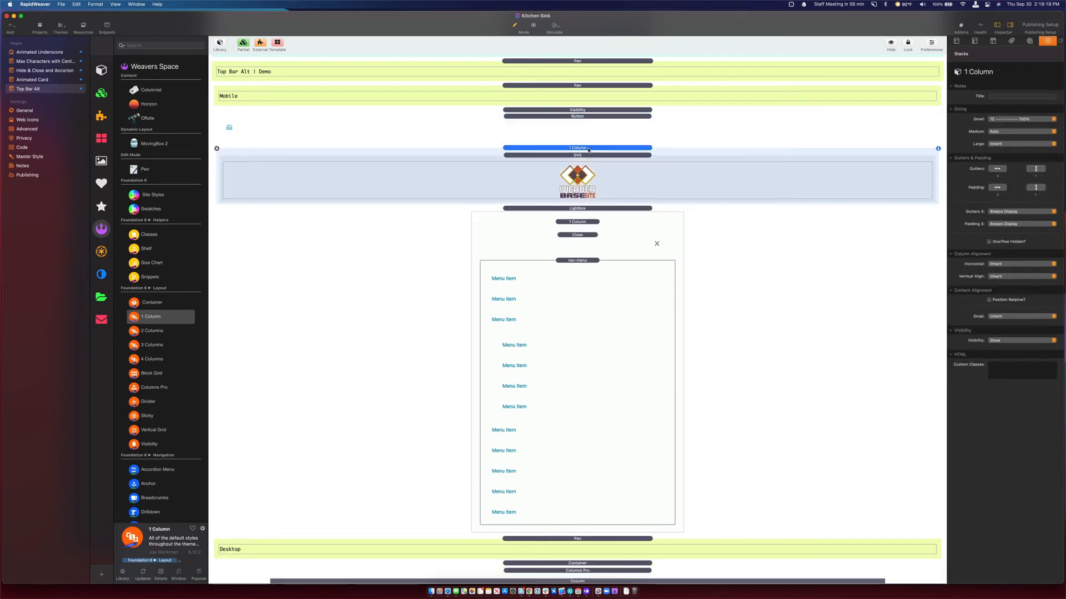
pyautogui.click(586, 116)
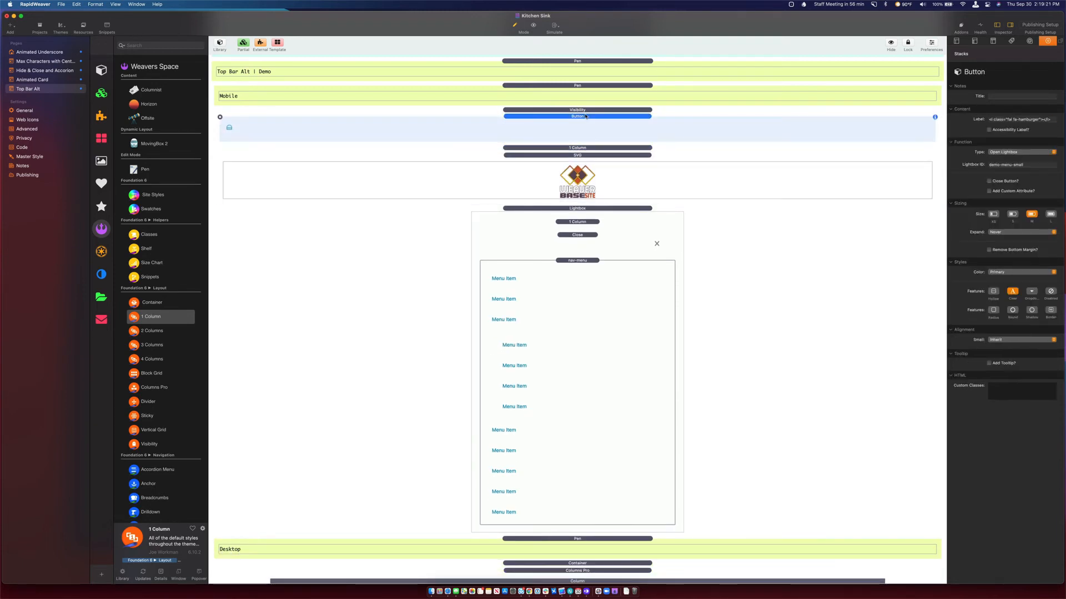
pyautogui.press('super+v')
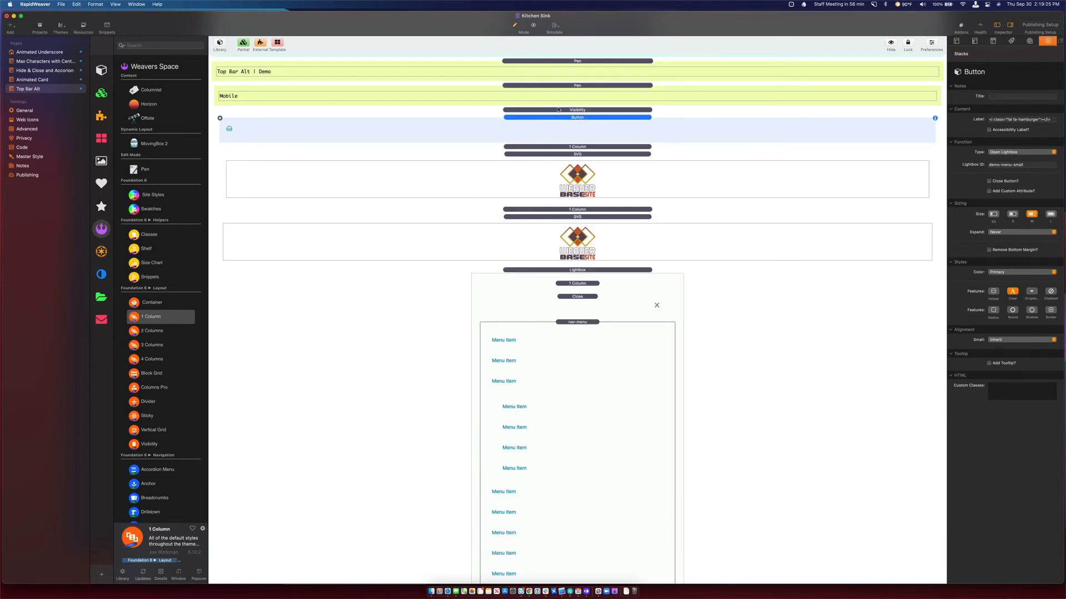
# Enable X and Y gutters, X padding and Position Relative for the 1 Column stack inside the mobile Visibility stack
pyautogui.click(559, 147)
pyautogui.click(563, 163)
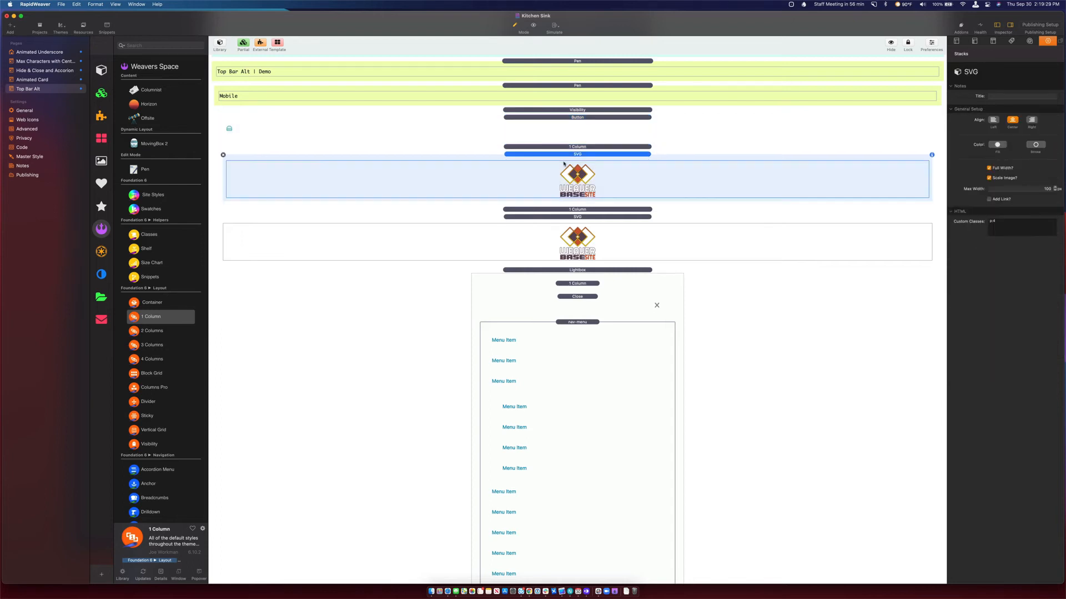
pyautogui.click(566, 146)
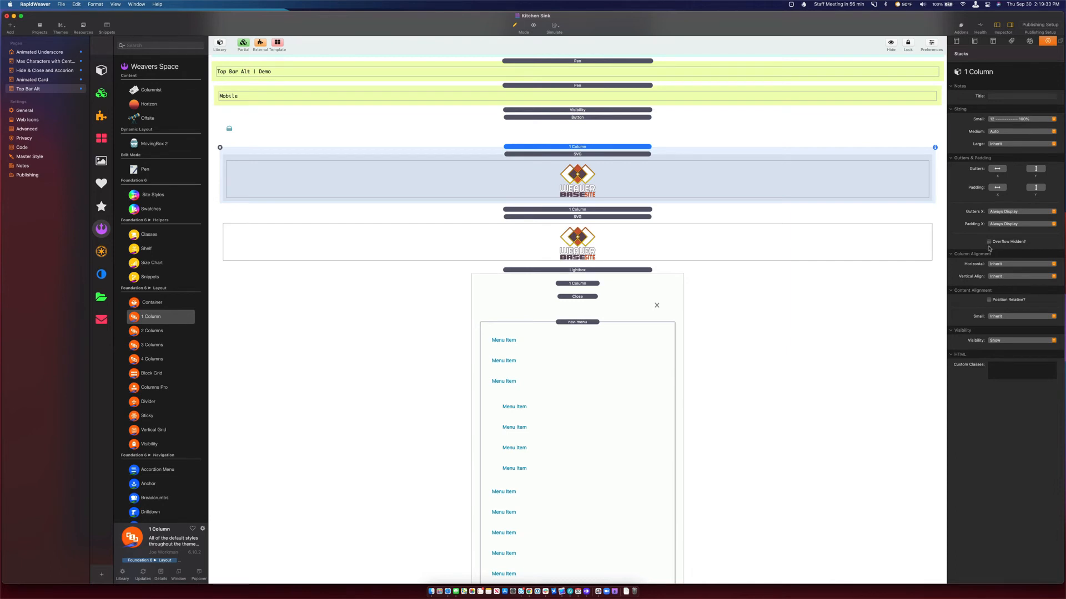
pyautogui.click(1002, 190)
pyautogui.click(998, 169)
pyautogui.click(1036, 170)
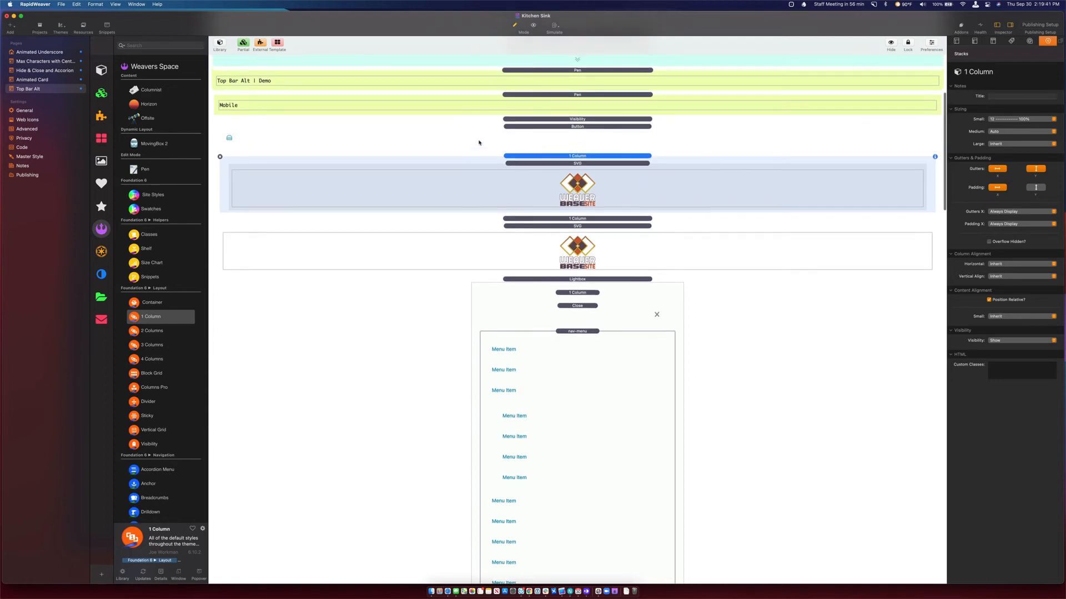
# Add a Swatches stack above the mobile Visibility stack and insert a Position swatch in it
pyautogui.moveTo(151, 209); pyautogui.dragTo(460, 125)
pyautogui.click(222, 148)
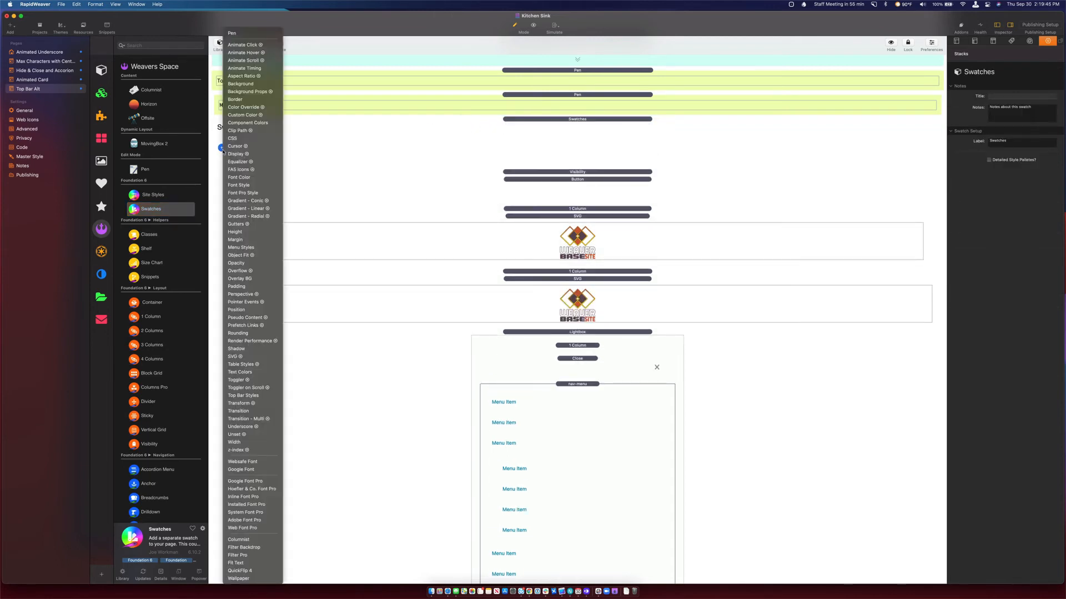
pyautogui.click(238, 310)
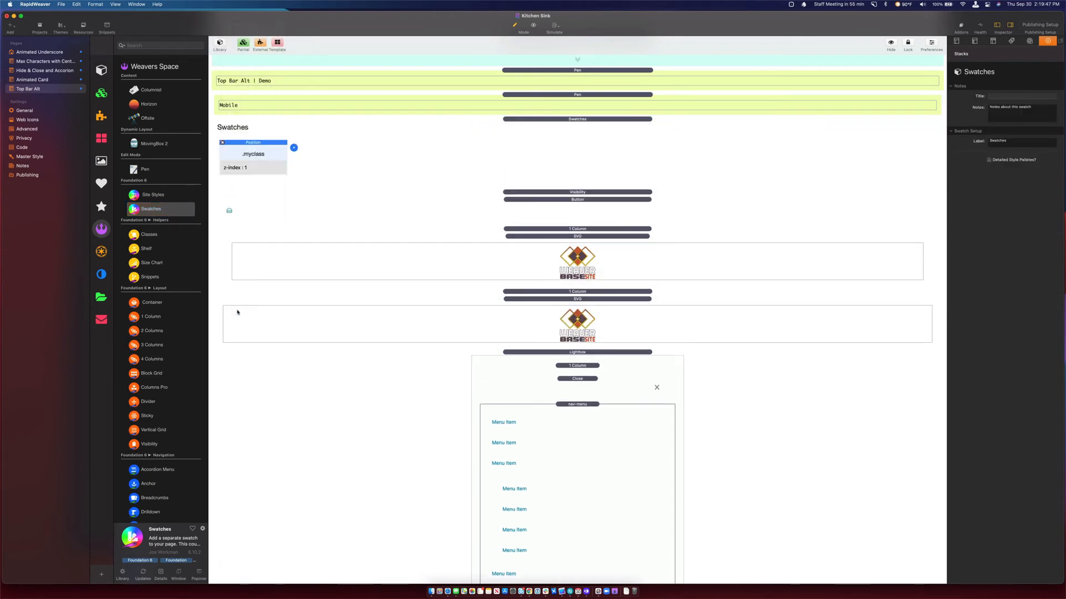
# Name the Position swatch's class hamburger-btn and apply it as a custom class on the hamburger Button
pyautogui.click(997, 115)
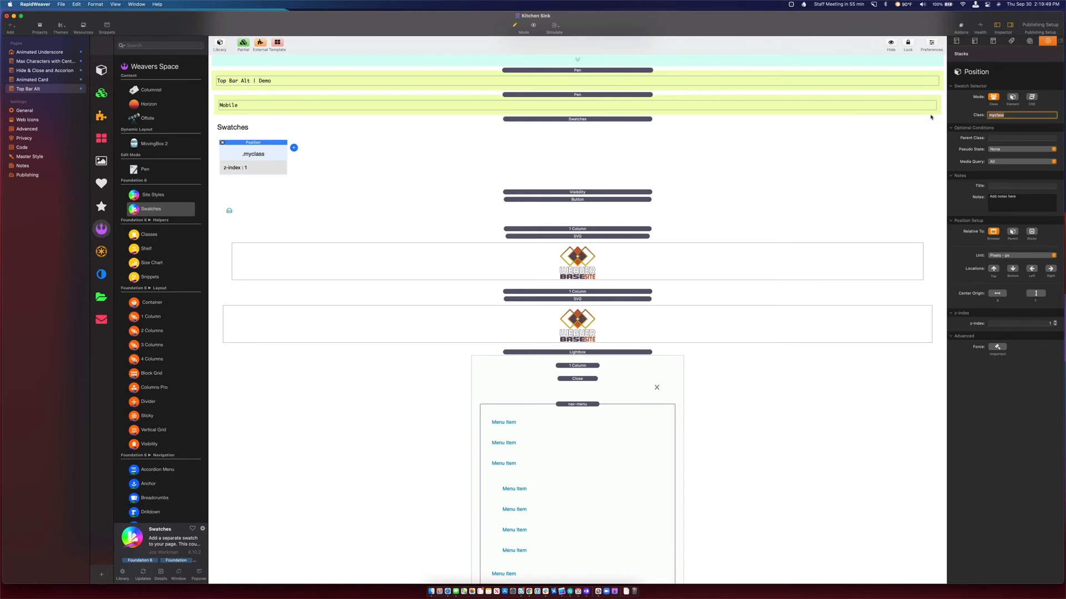
pyautogui.write('hma')
pyautogui.press('Return')
pyautogui.press('super+c')
pyautogui.click(618, 211)
pyautogui.click(1004, 392)
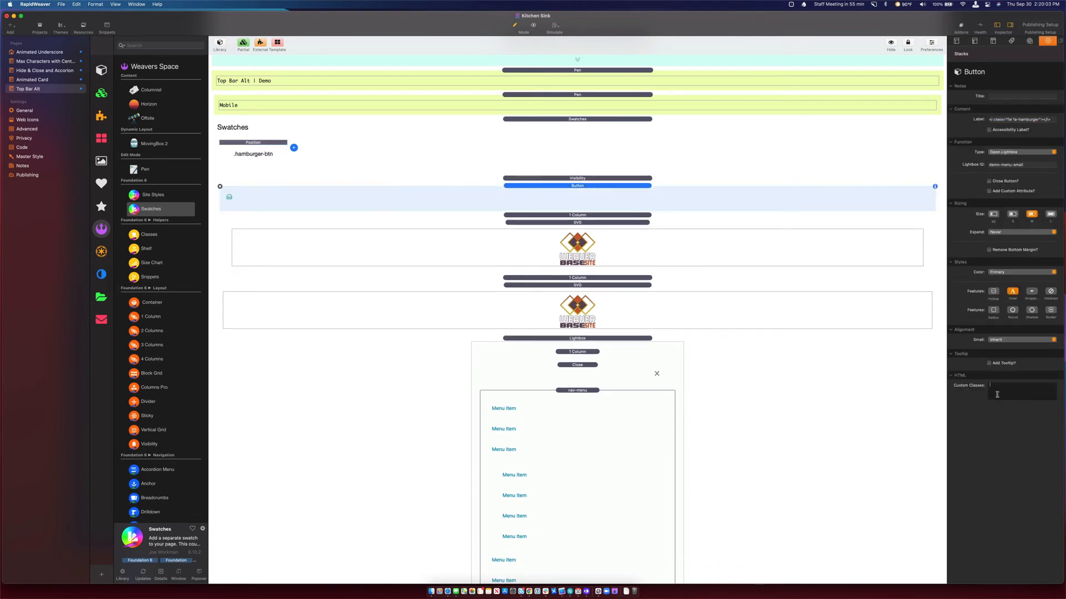
pyautogui.press('super+v')
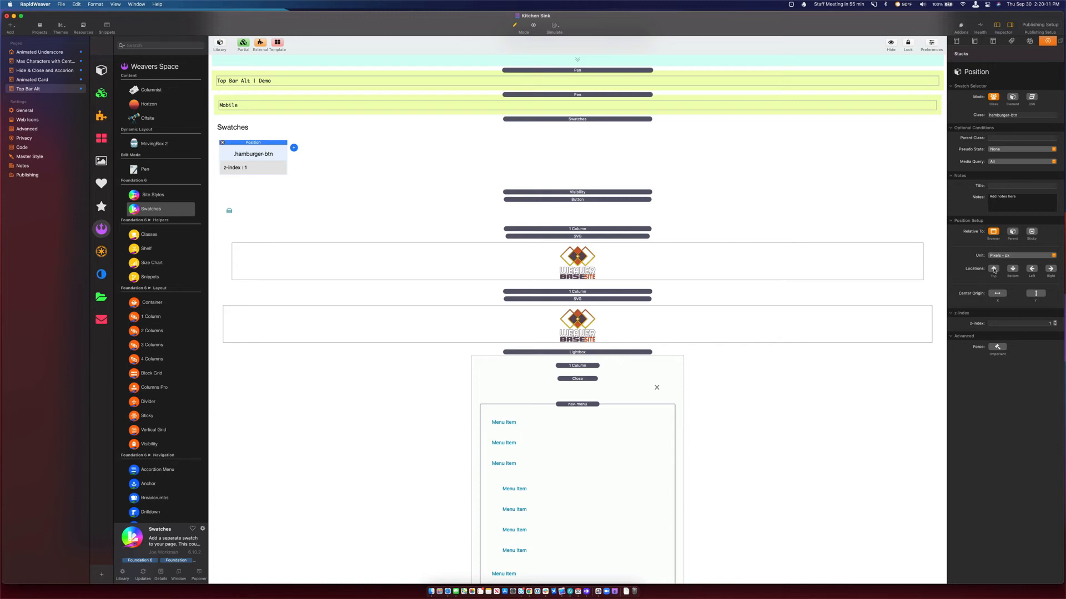
# Enable the Top and Left locations of the hamburger-btn Position swatch and set both to 10 px
pyautogui.click(993, 268)
pyautogui.click(1033, 270)
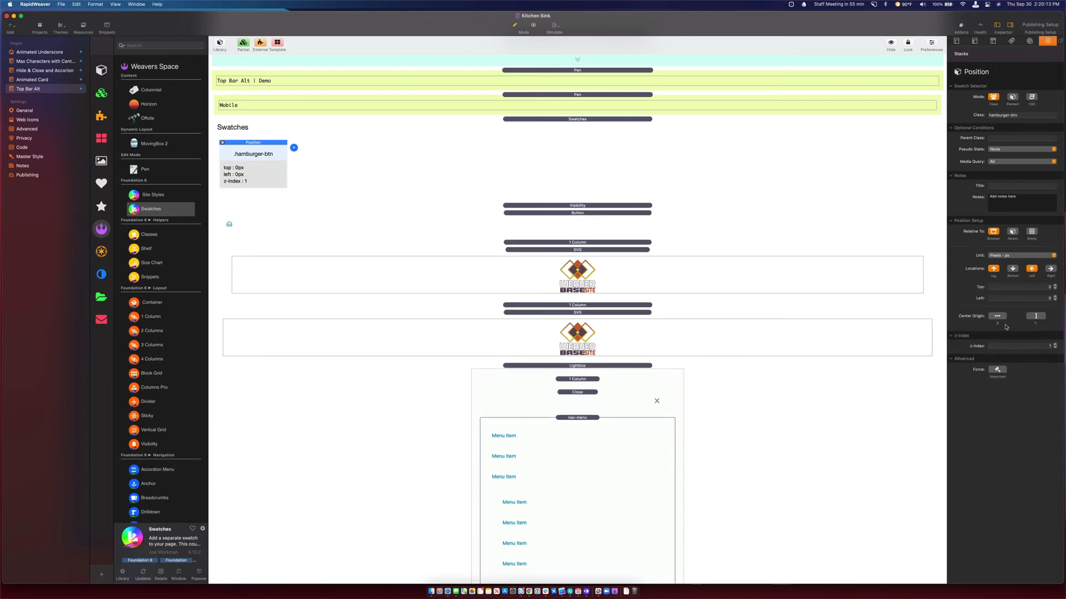
pyautogui.click(1045, 287)
pyautogui.write('10')
pyautogui.press('Return')
pyautogui.write('10')
pyautogui.press('Return')
# Delete the duplicate logo SVG from the 1 Column stack below the mobile Visibility stack
pyautogui.click(666, 291)
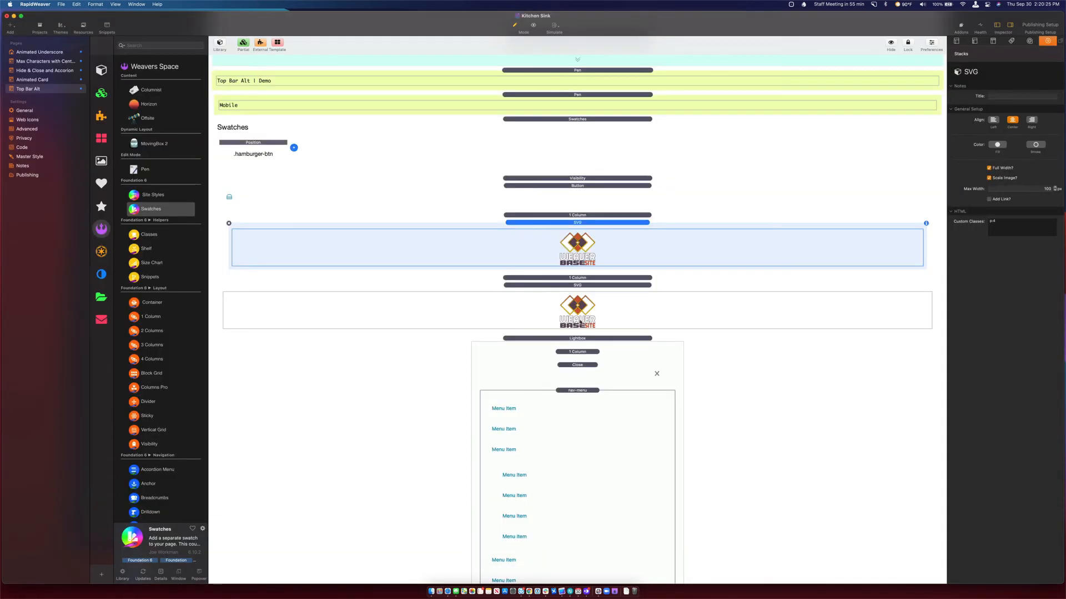
pyautogui.click(519, 290)
pyautogui.press('Delete')
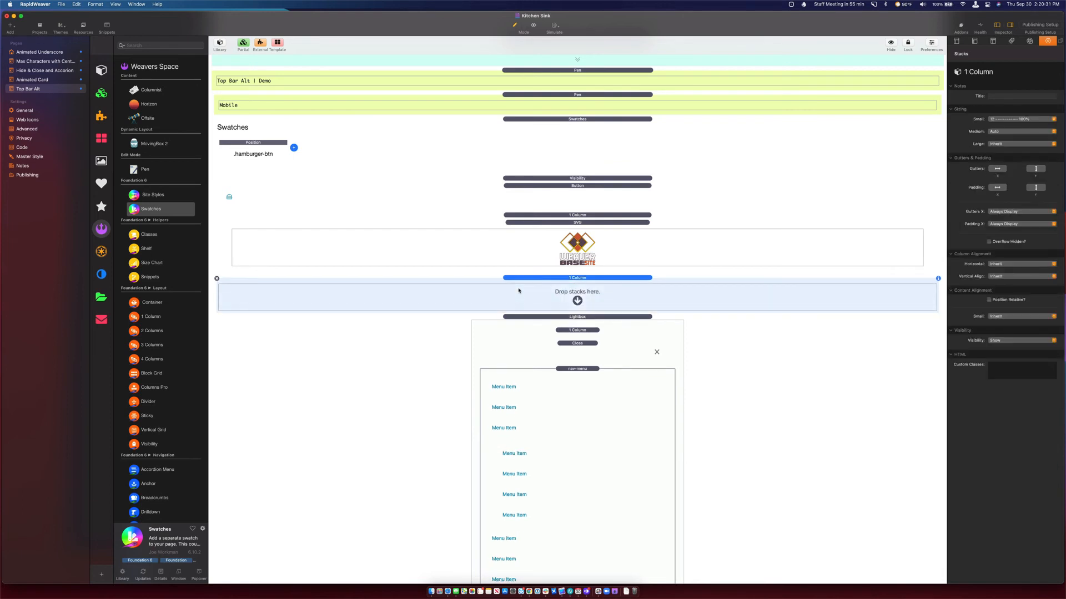
pyautogui.scroll(1, 518, 291)
# Reload the Safari preview and scroll the mobile page to check the logo and hamburger button positions
pyautogui.press('super+Tab')
pyautogui.press('super+r')
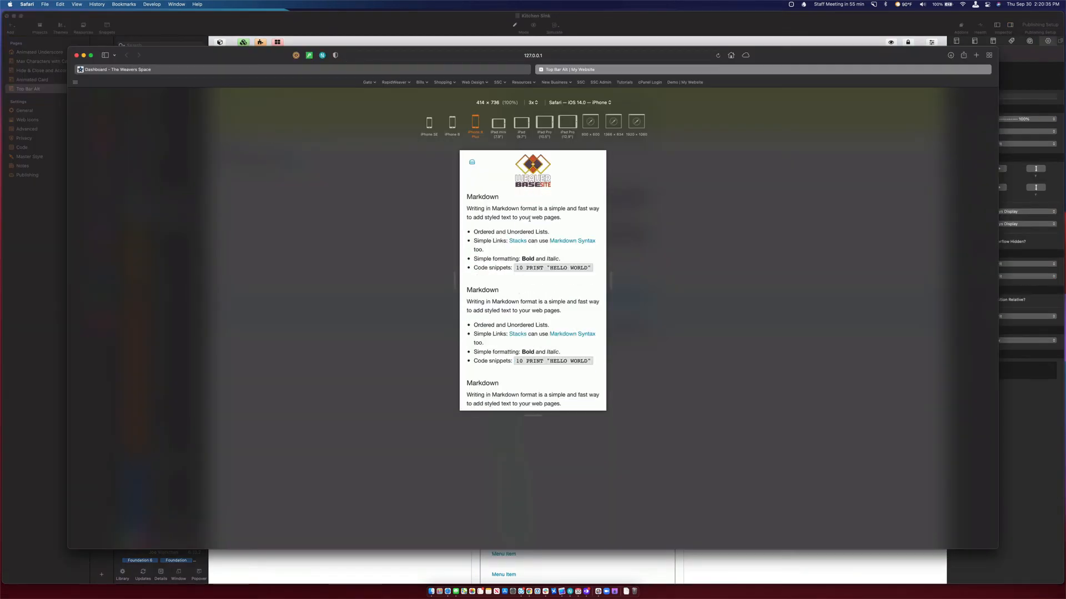
pyautogui.scroll(-2, 529, 219)
pyautogui.scroll(2, 530, 219)
pyautogui.scroll(-4, 530, 219)
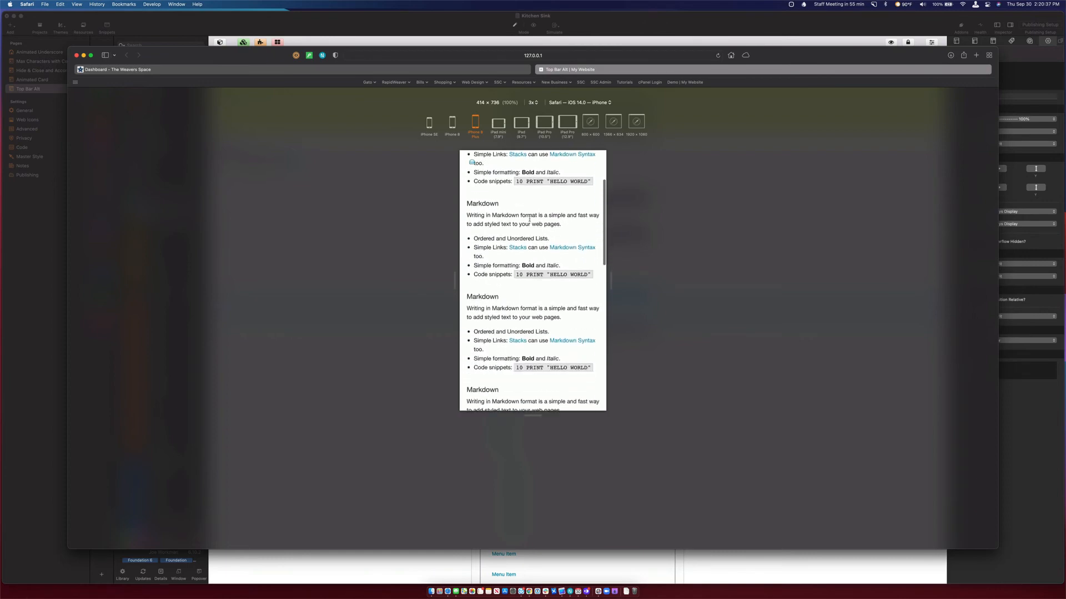
# Test the mobile preview's scrolling and hamburger lightbox, opening and closing it, and switch the preview to the iPad Pro 10.5-inch size
pyautogui.scroll(4, 530, 220)
pyautogui.scroll(-8, 529, 219)
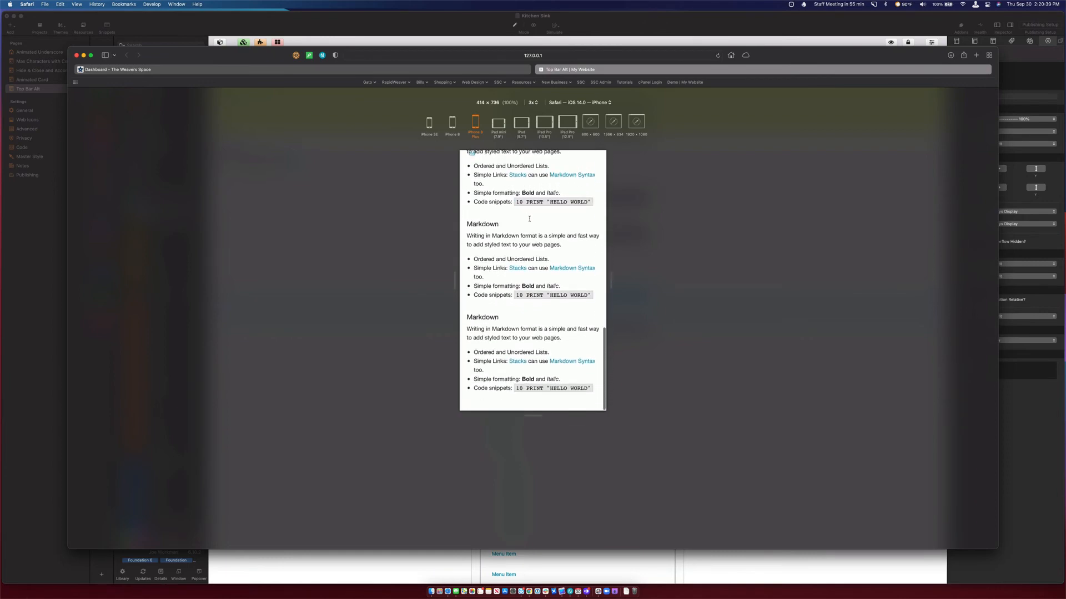
pyautogui.scroll(6, 530, 220)
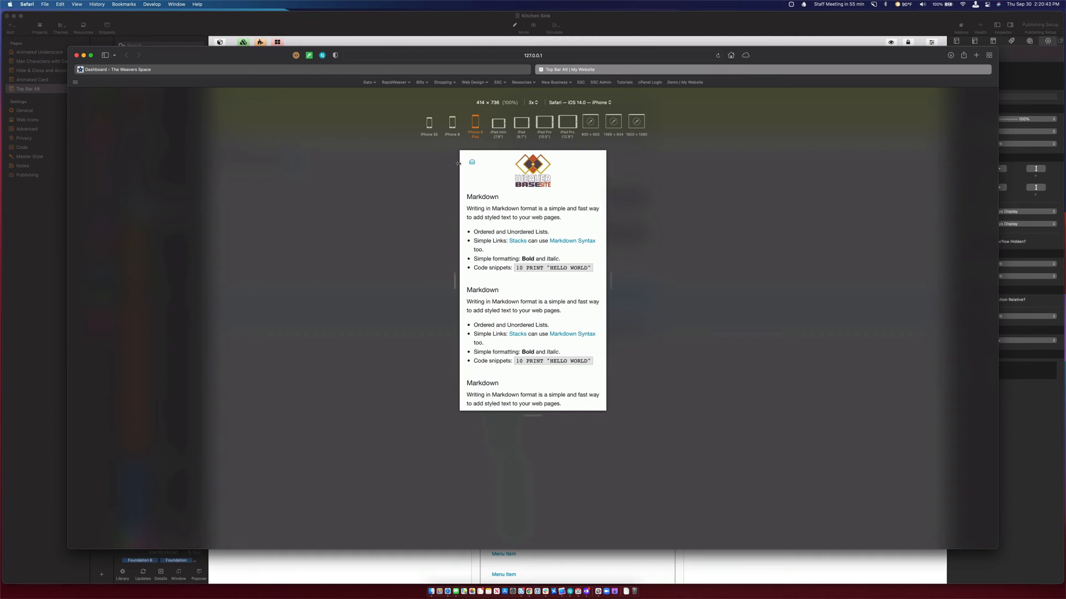
pyautogui.click(472, 163)
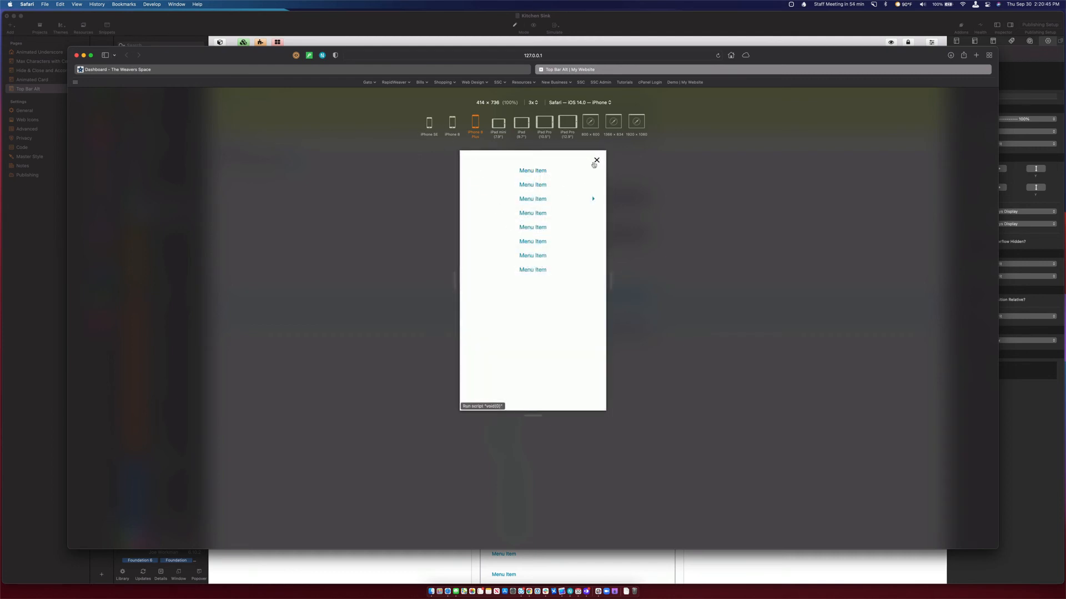
pyautogui.click(595, 163)
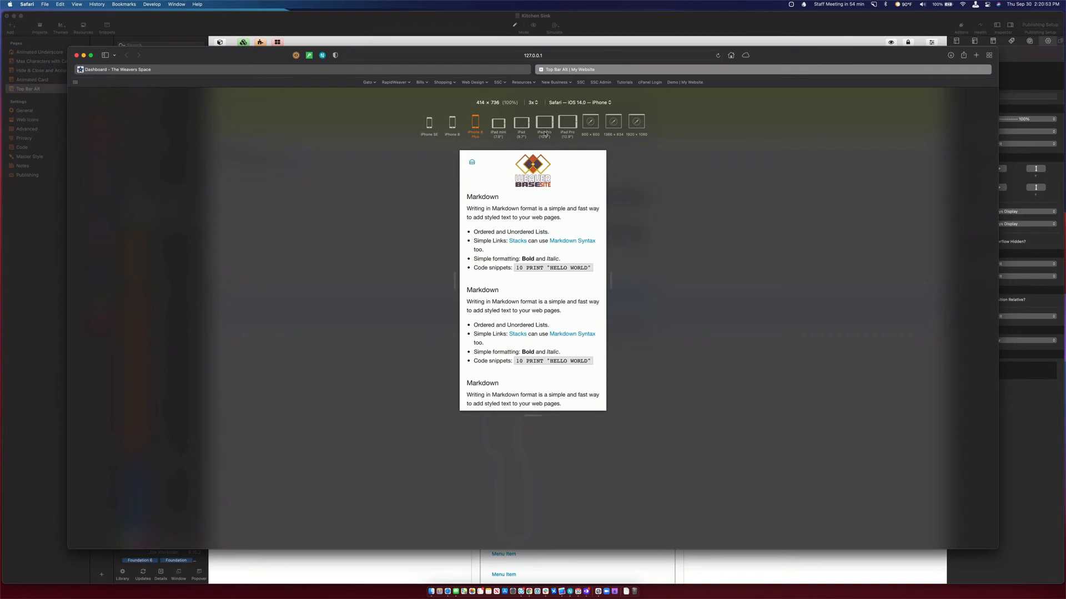
pyautogui.click(544, 123)
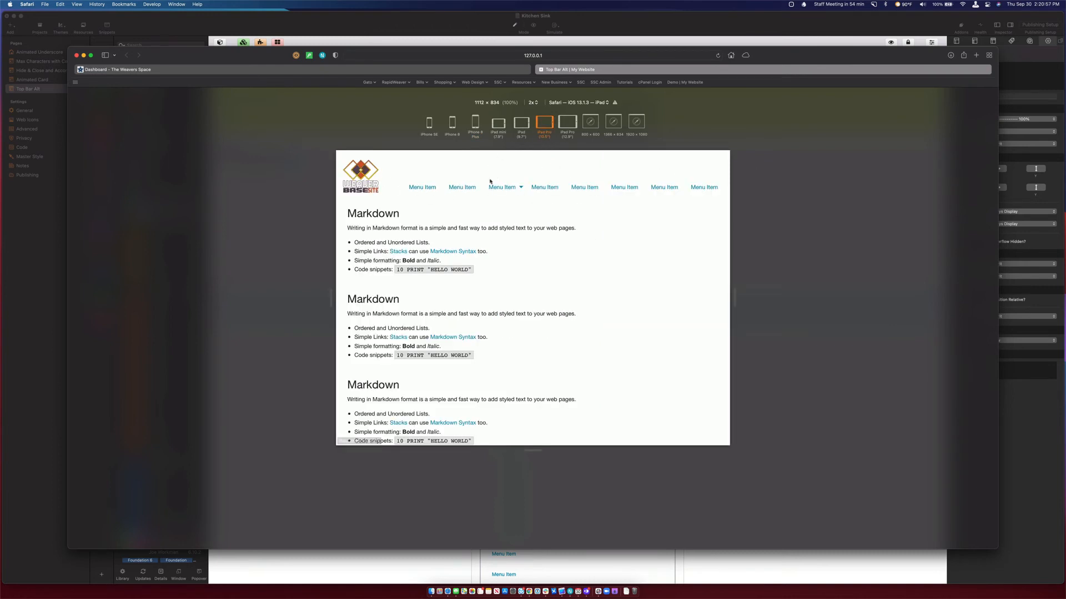
# Back in RapidWeaver, stop publishing the Top Bar Alt | Demo pen's content and collapse the Demo, Mobile and Done pens
pyautogui.press('super+Tab')
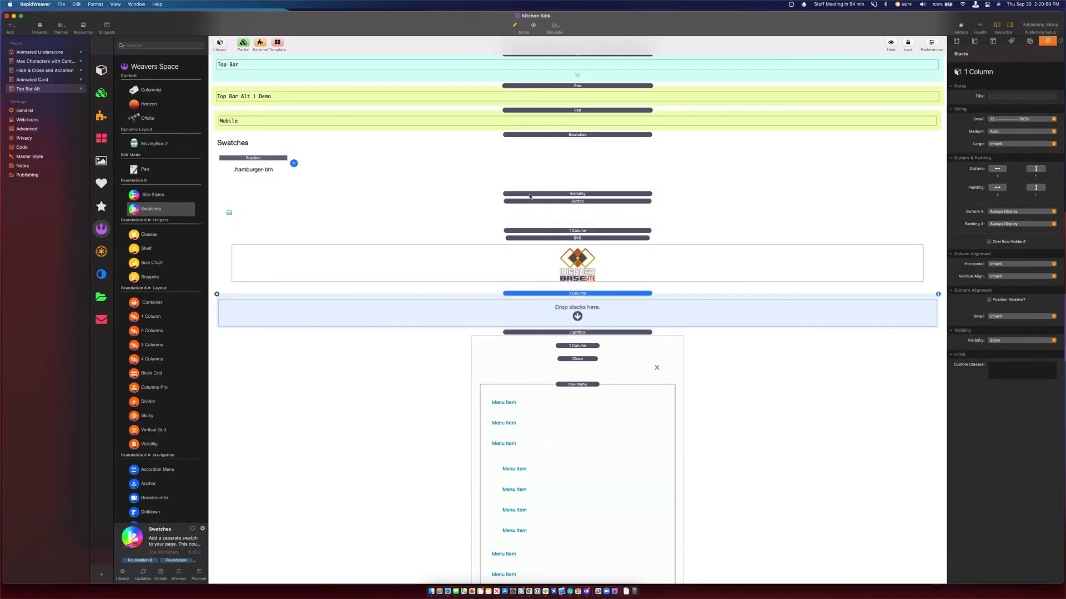
pyautogui.click(552, 87)
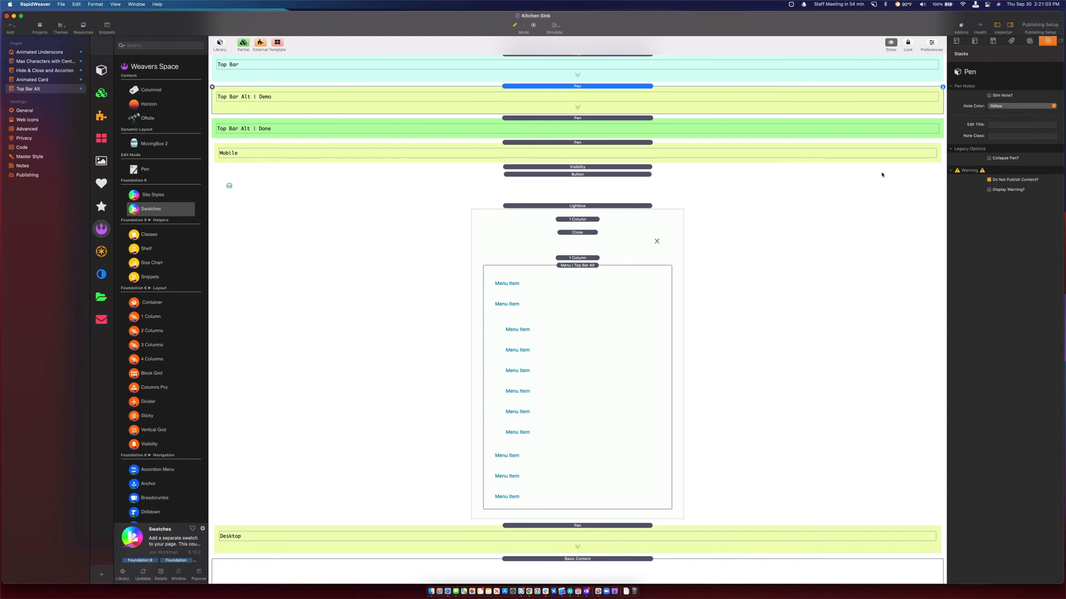
pyautogui.click(583, 143)
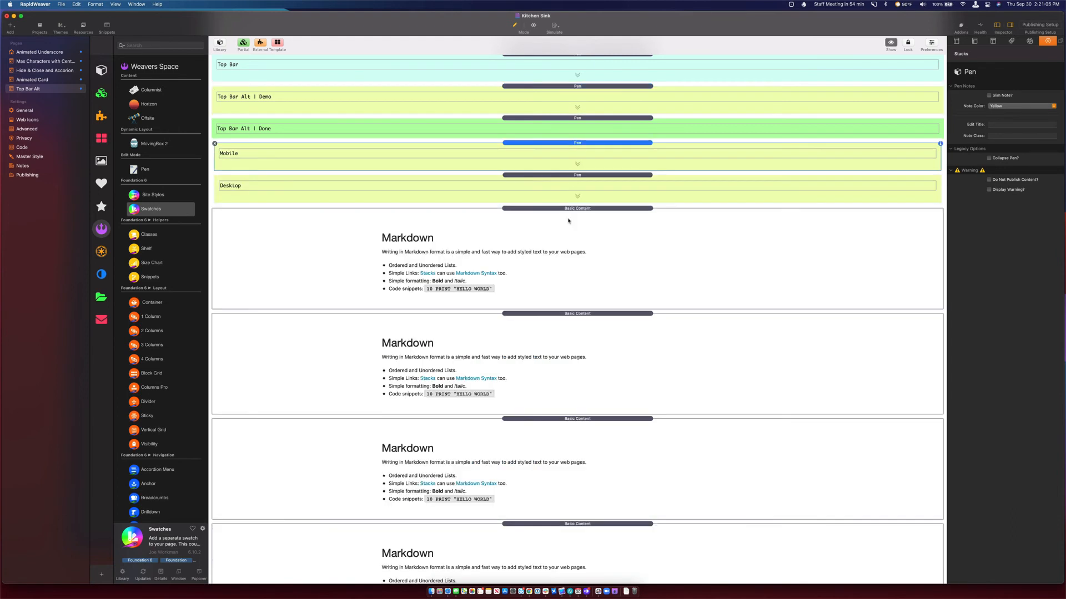
pyautogui.scroll(2, 568, 221)
pyautogui.click(566, 162)
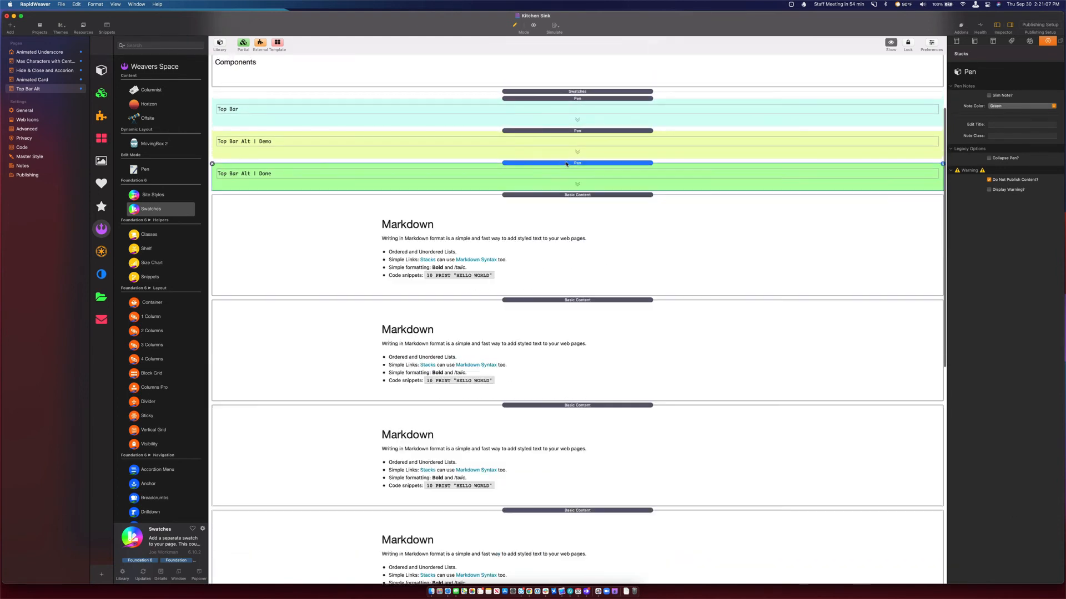
pyautogui.scroll(4, 573, 249)
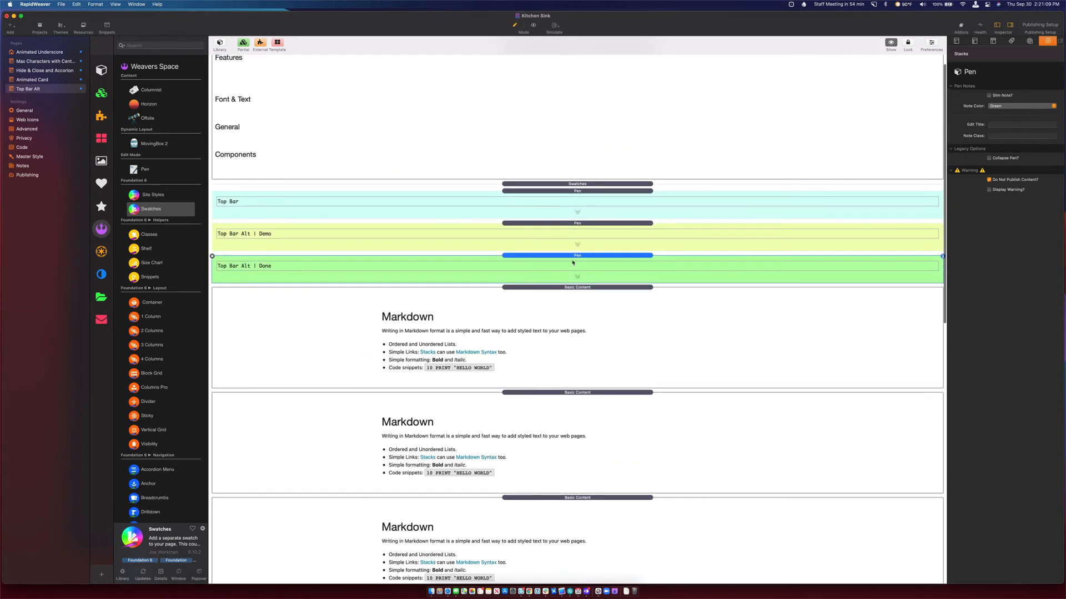
pyautogui.click(563, 223)
# Allow the Top Bar pen's content to publish by disabling Do Not Publish Content, and expand the pen
pyautogui.click(563, 191)
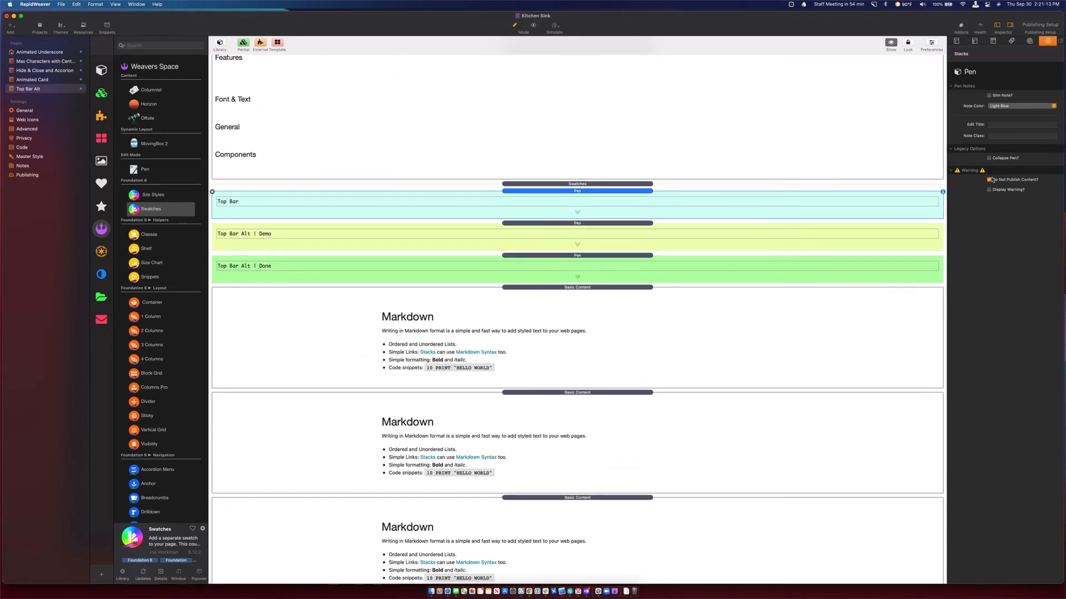
pyautogui.doubleClick(569, 192)
pyautogui.scroll(-5, 545, 240)
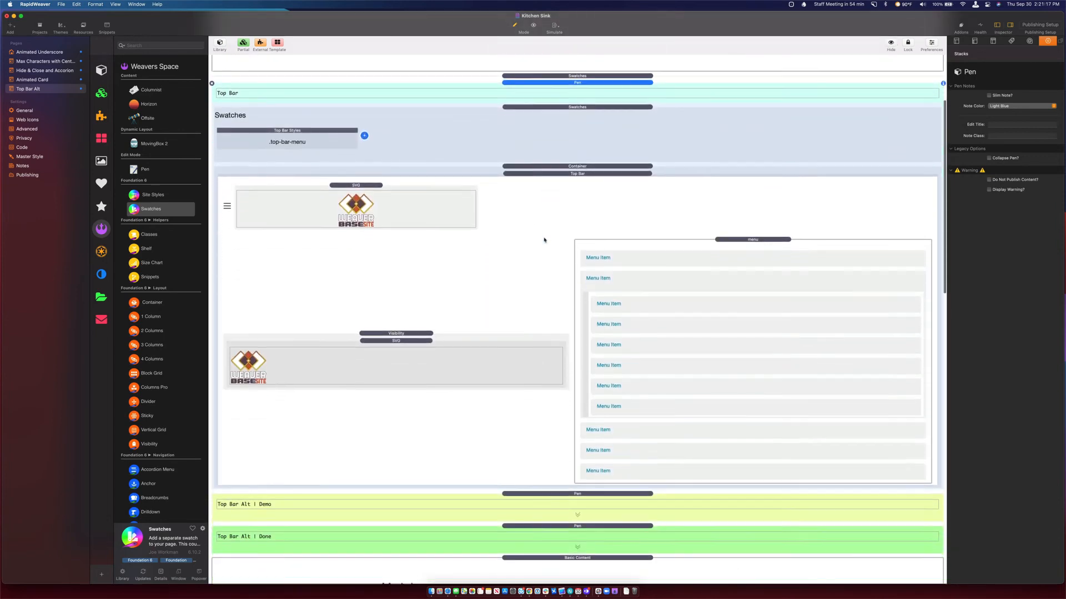
# Refresh the Safari preview and check the standard Top Bar's logo and menu layout at iPad Pro size
pyautogui.press('shift+super+r')
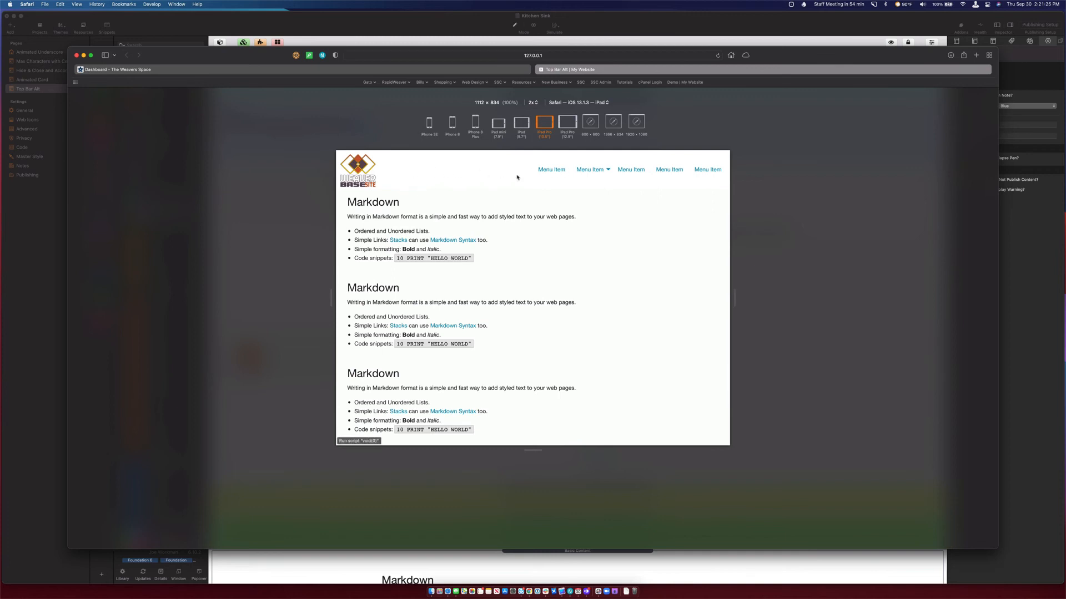
pyautogui.moveTo(588, 176)
pyautogui.press('super+Tab')
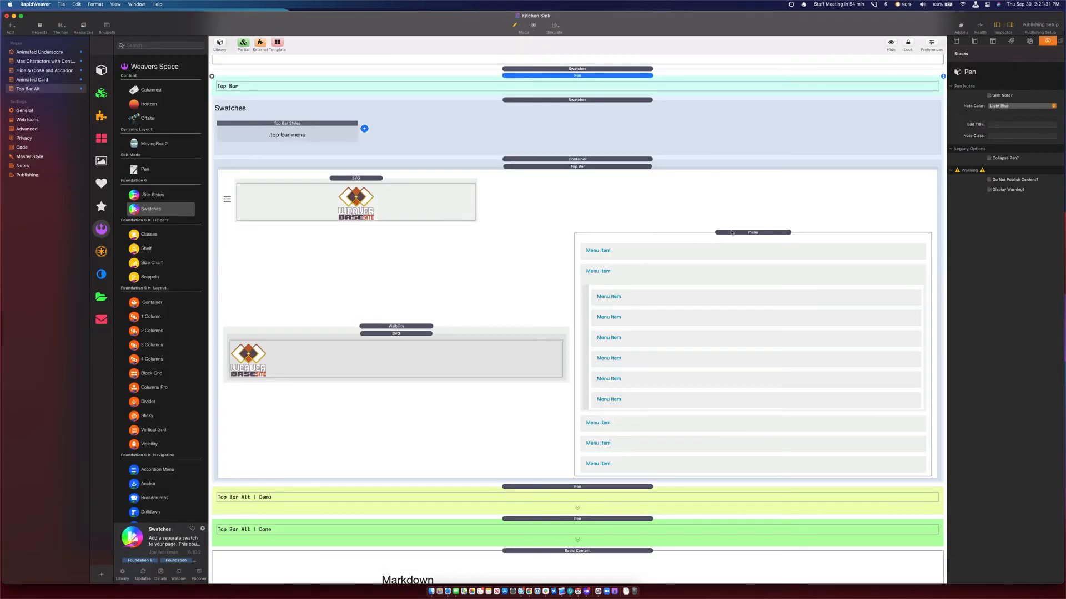
# Try swapping the menu partial and the logo's Visibility stack between the Top Bar's areas, preview it in Safari, and undo the swap
pyautogui.moveTo(730, 233); pyautogui.dragTo(448, 344)
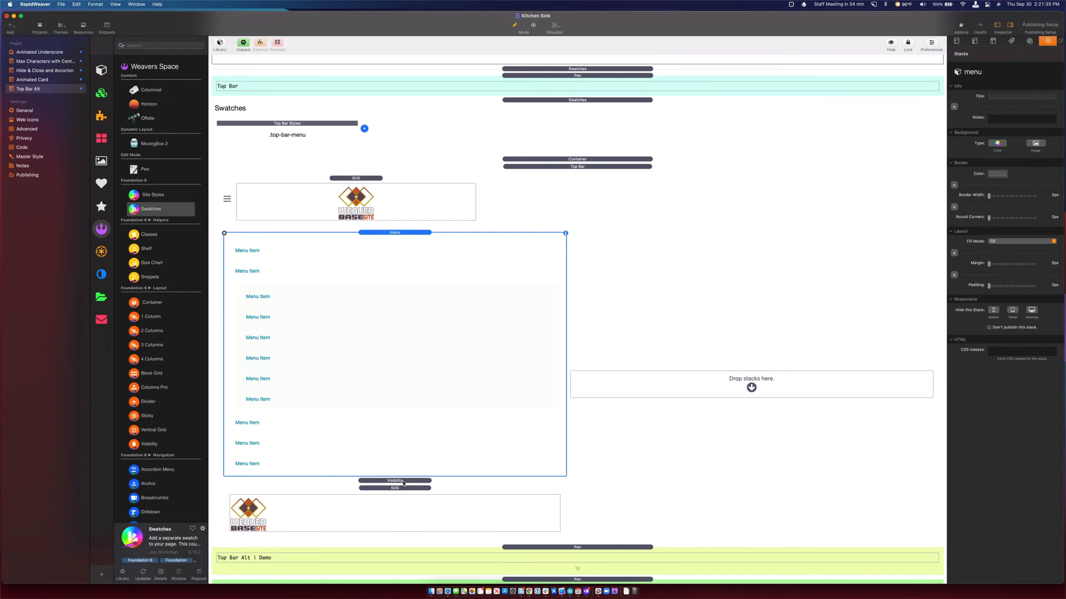
pyautogui.moveTo(403, 483); pyautogui.dragTo(704, 385)
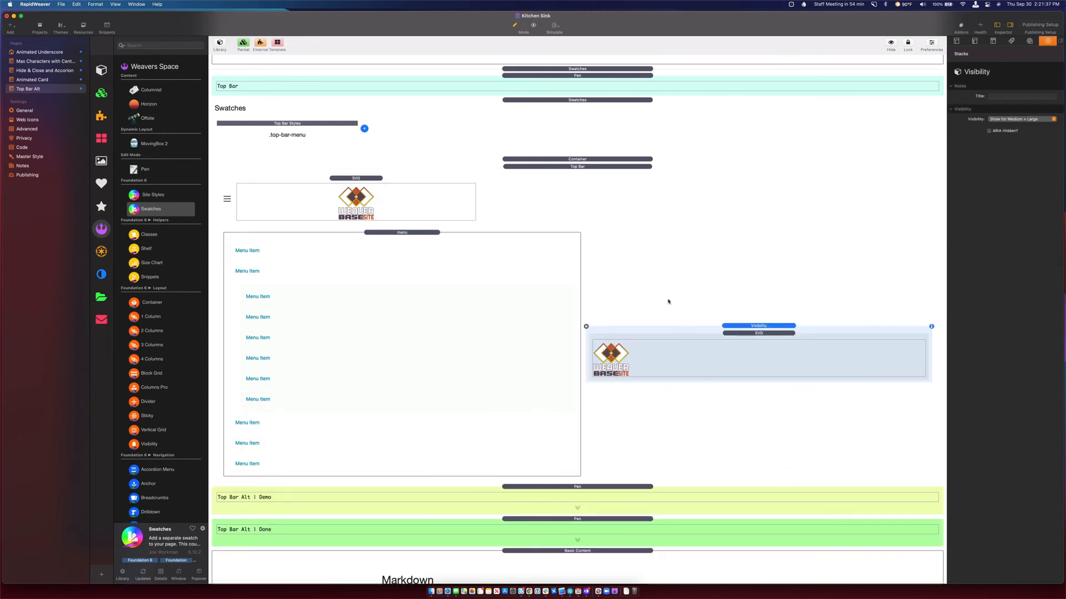
pyautogui.press('super+Tab')
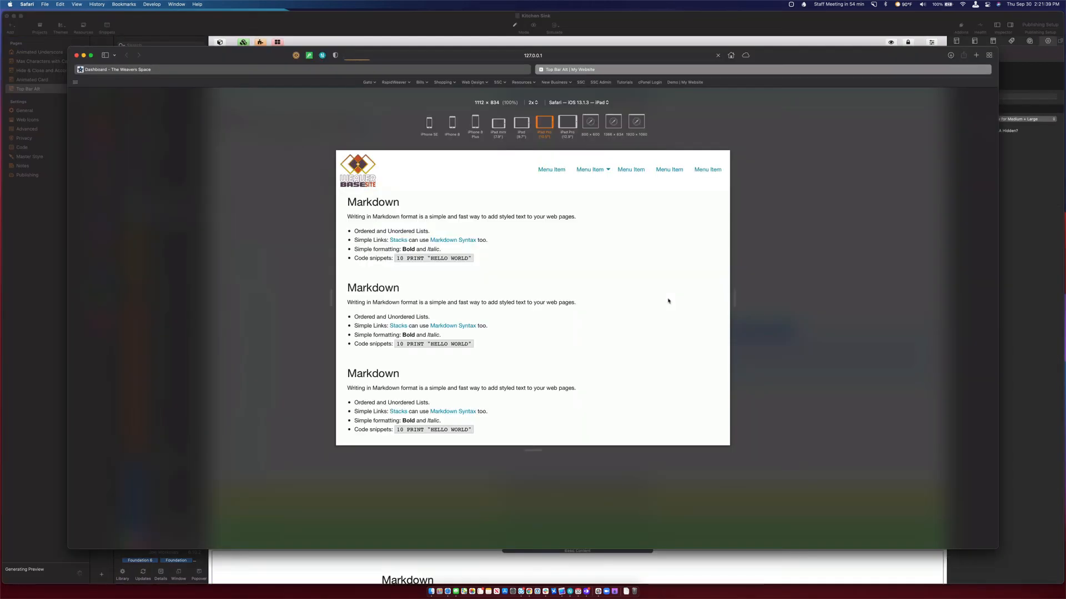
pyautogui.press('super+r')
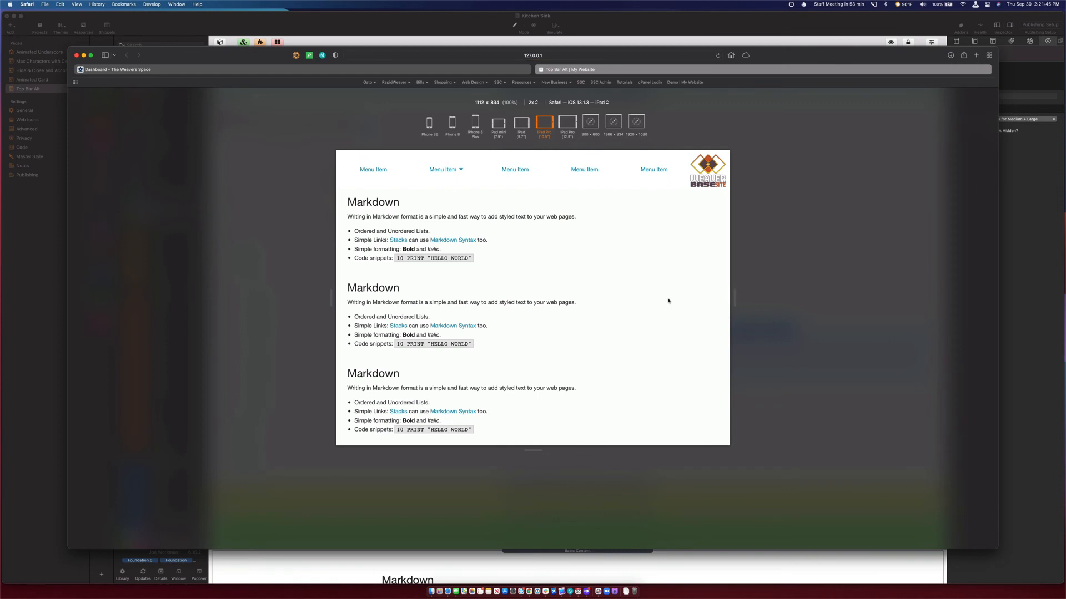
pyautogui.press('super+Tab')
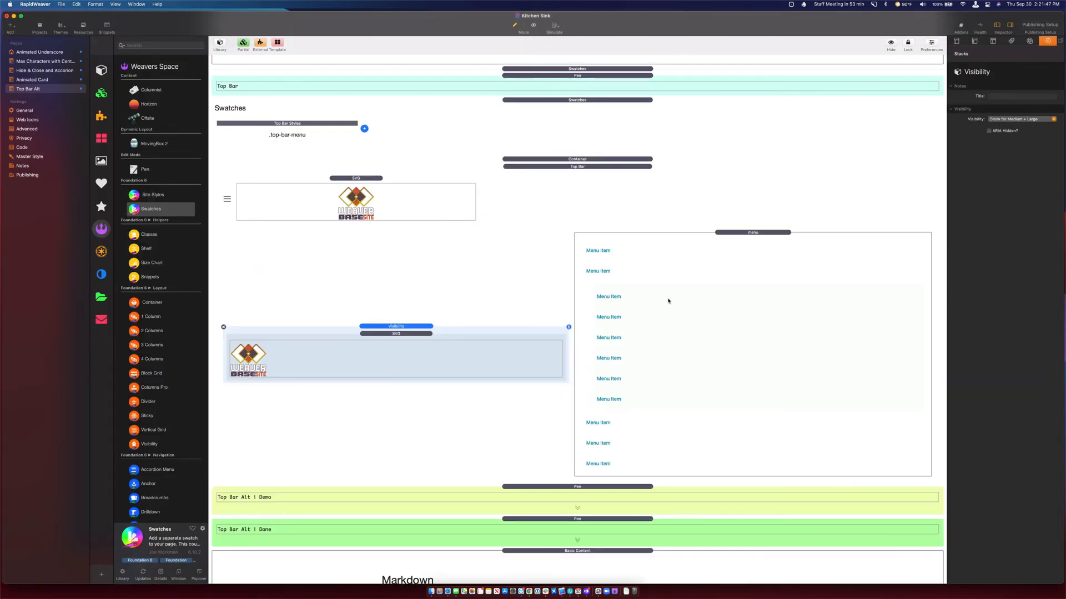
# Center the logo SVG inside the Top Bar's Visibility stack and check its position in the Safari preview
pyautogui.click(398, 334)
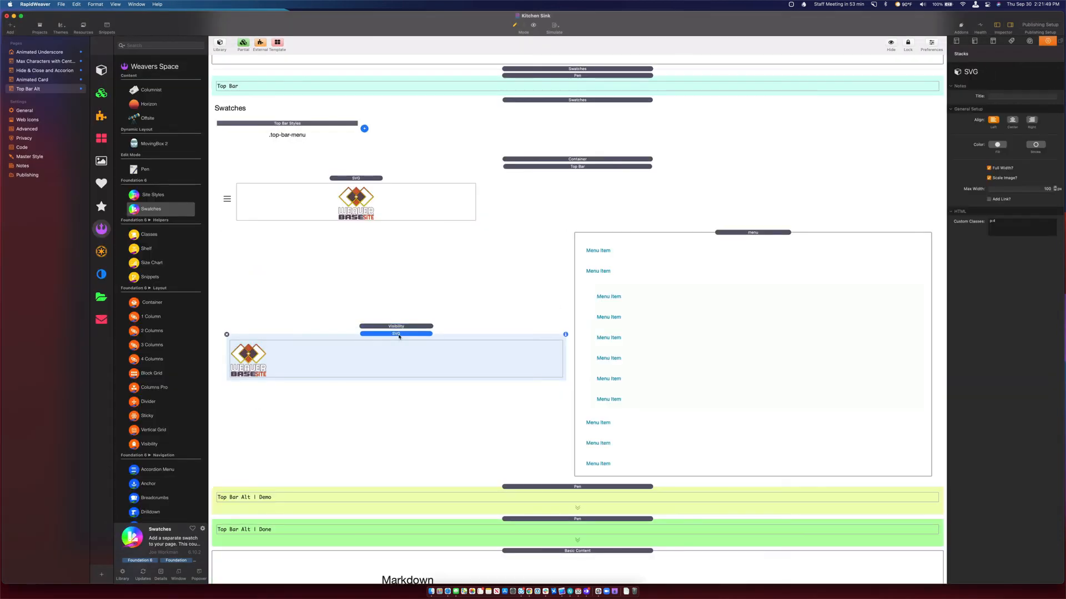
pyautogui.click(1012, 120)
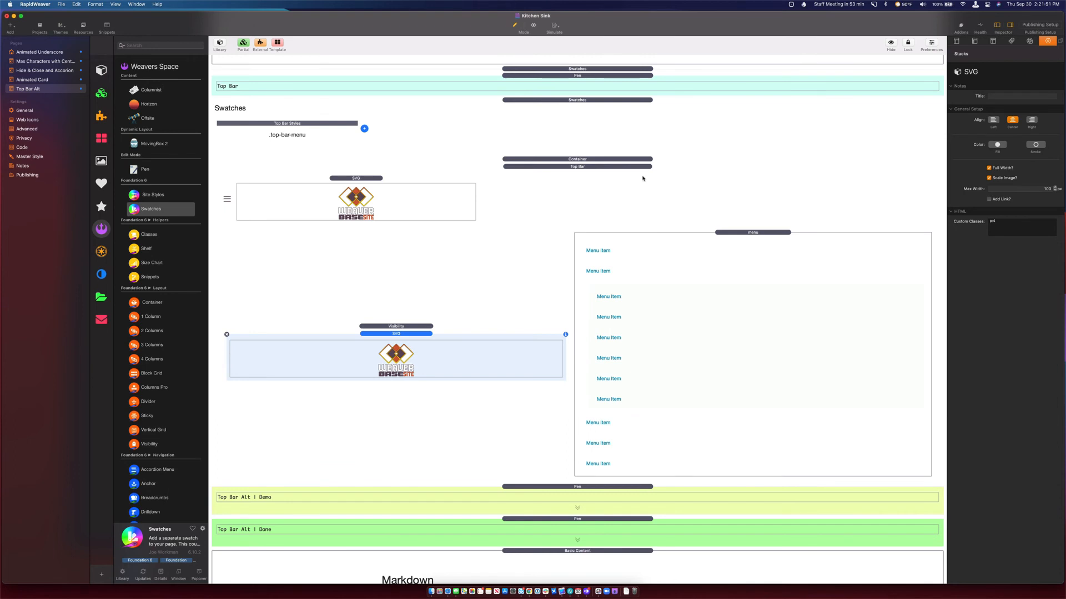
pyautogui.press('super+Tab')
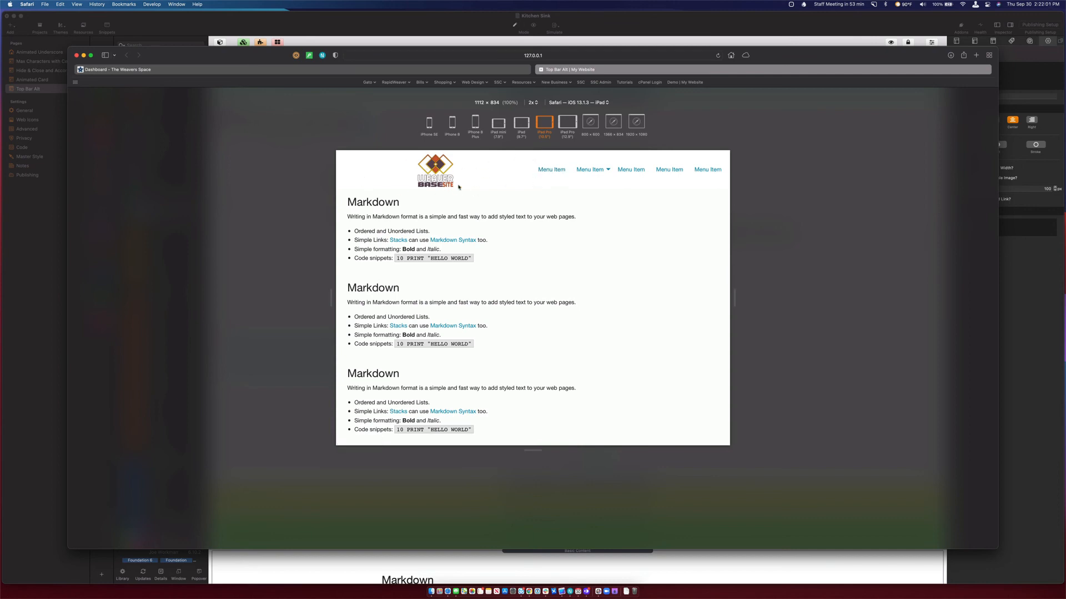
pyautogui.press('super+Tab')
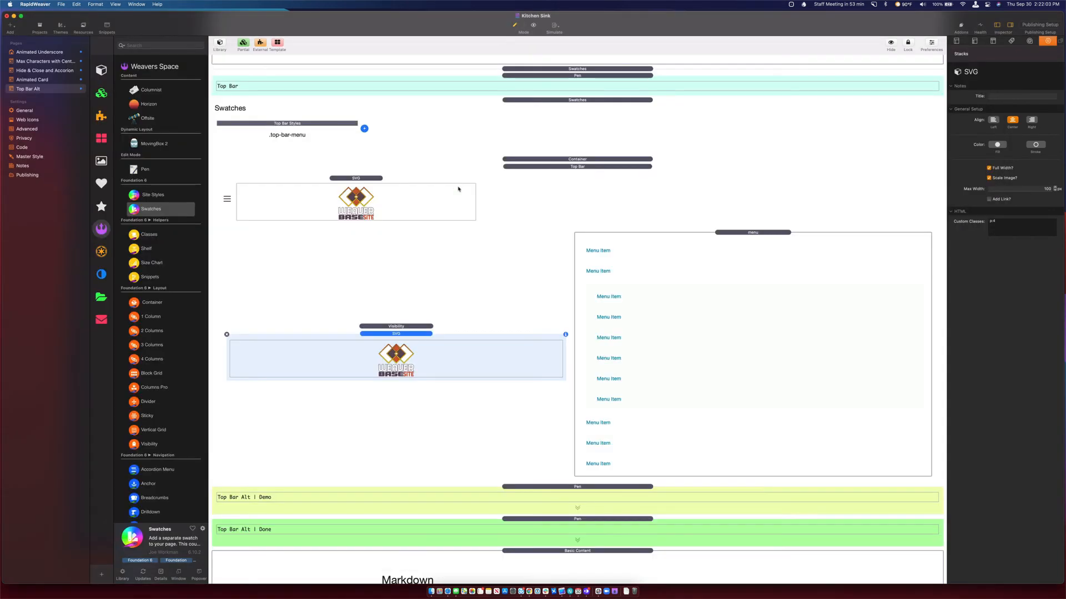
# Duplicate the last top-level Menu Item in the menu partial four times, leave the partial, and reload the Safari preview
pyautogui.doubleClick(595, 304)
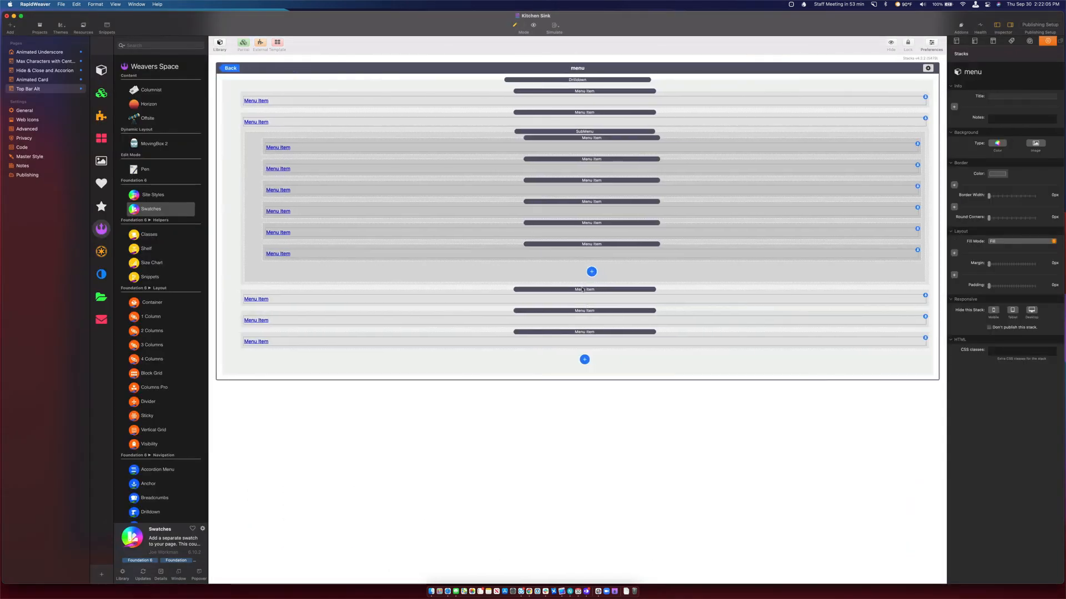
pyautogui.click(539, 330)
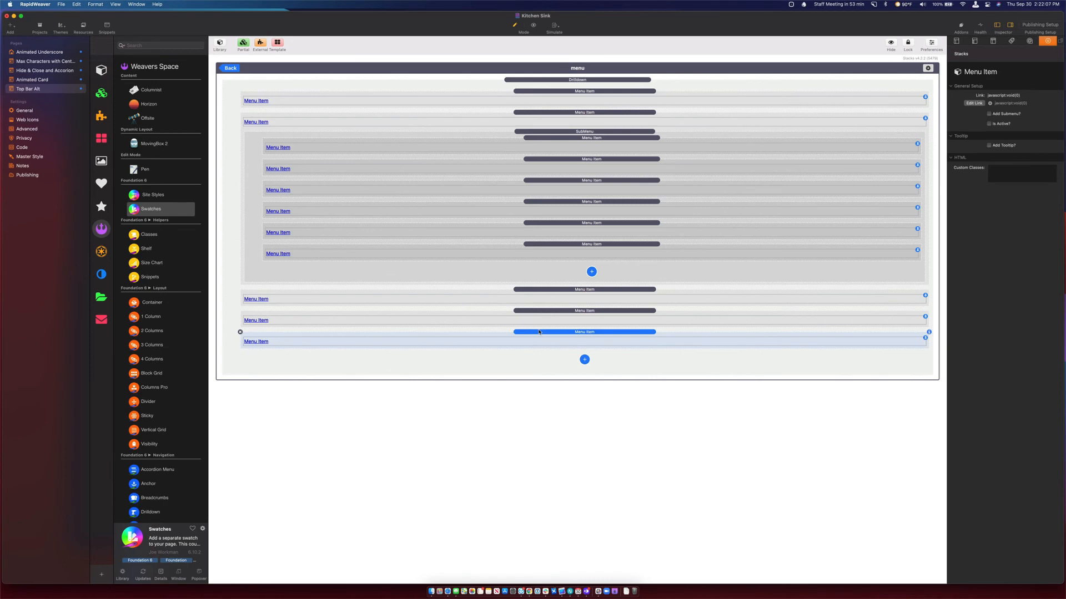
pyautogui.press('super+d')
pyautogui.press('super+d')
pyautogui.press('super+d')
pyautogui.press('super+d')
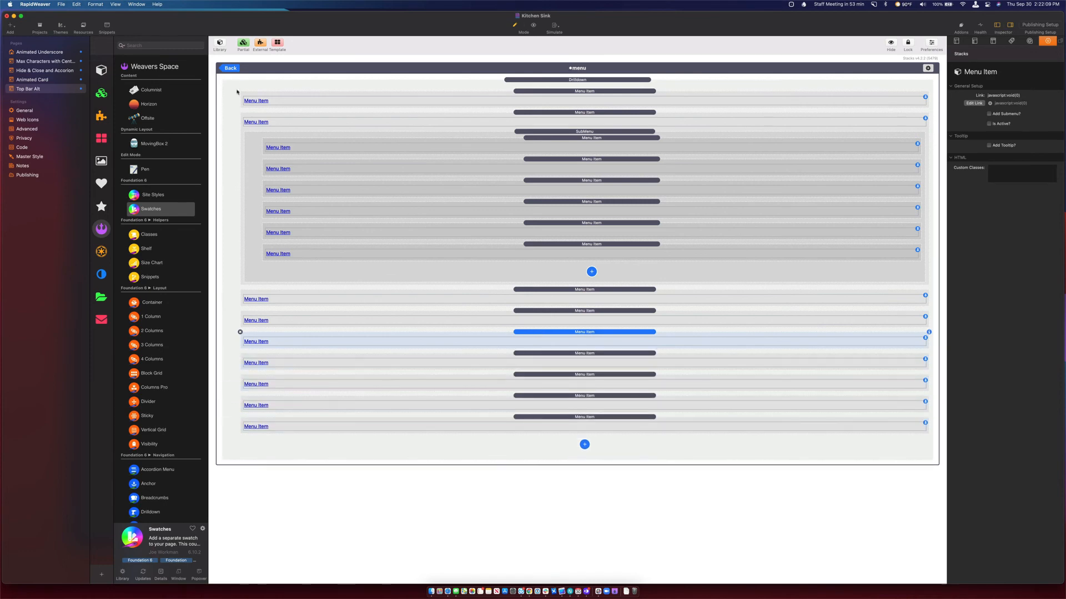
pyautogui.click(233, 69)
pyautogui.press('super+Tab')
pyautogui.press('super+r')
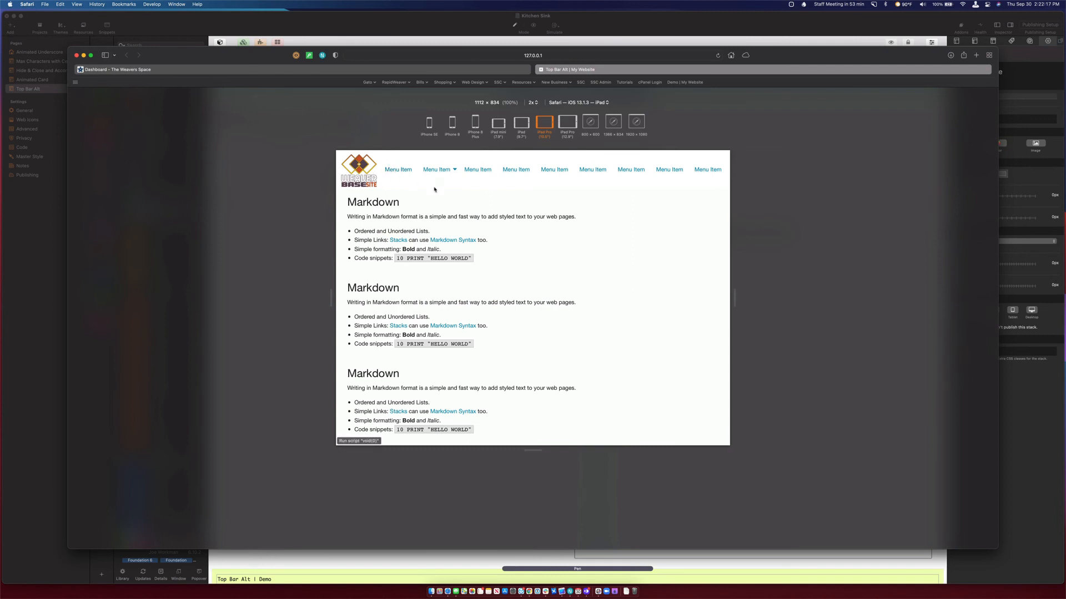
# Return to RapidWeaver and inspect the settings of the Top Bar stack and its title bar logo SVG
pyautogui.press('super+Tab')
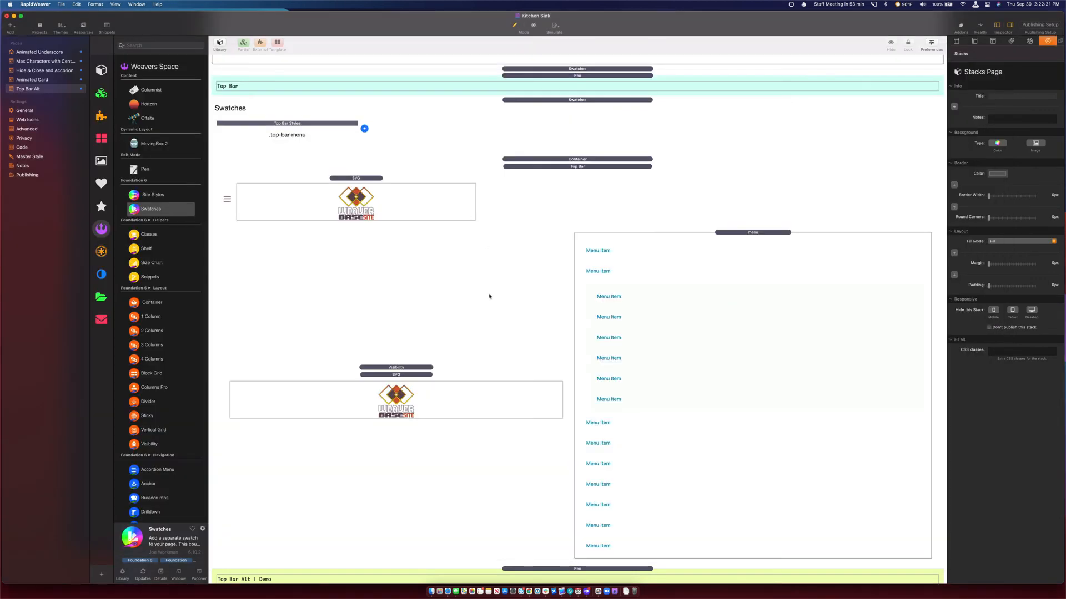
pyautogui.click(471, 348)
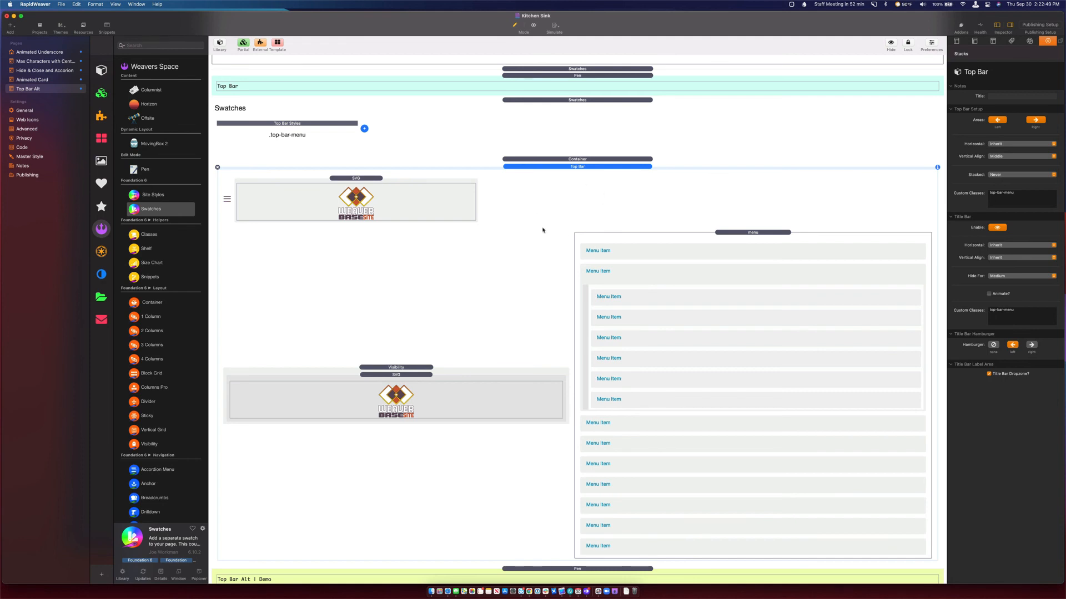
pyautogui.click(367, 181)
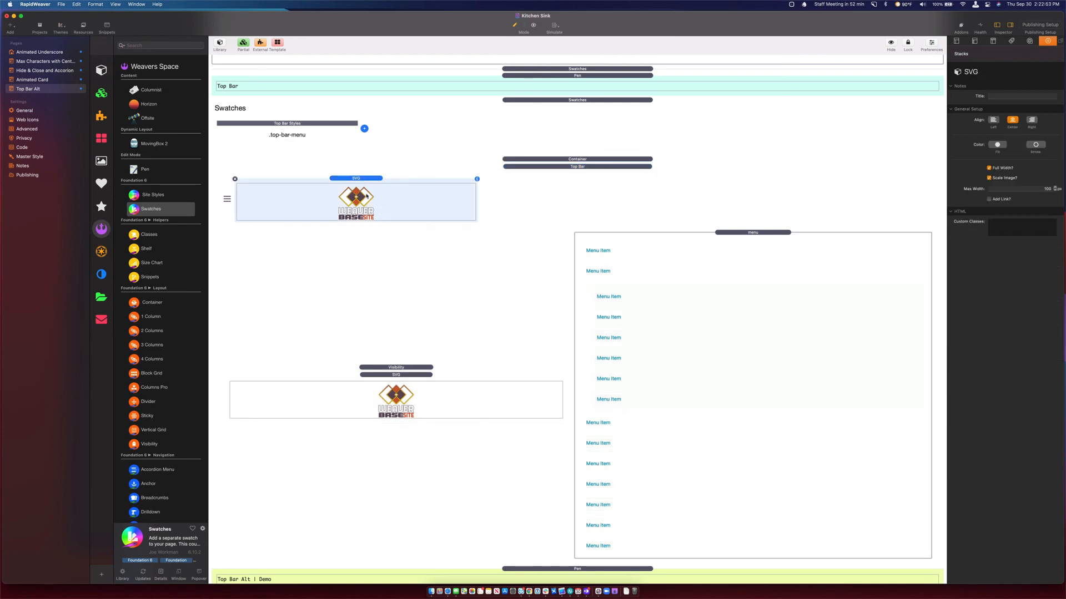
# Check the Top Bar in Safari at full browser width and in the iPhone 8 responsive preview
pyautogui.press('super+Tab')
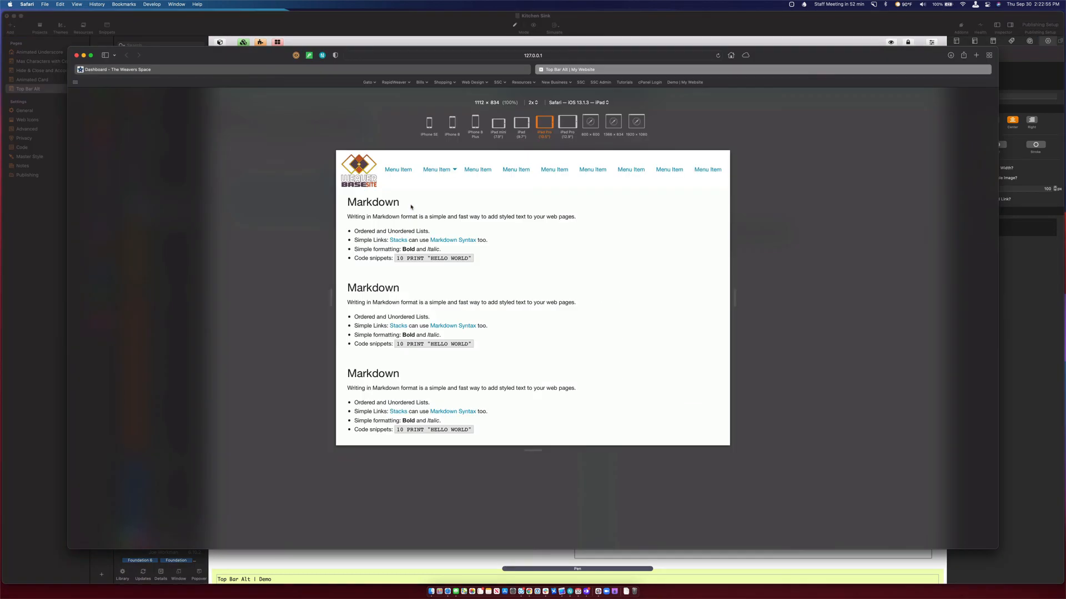
pyautogui.press('ctrl+super+r')
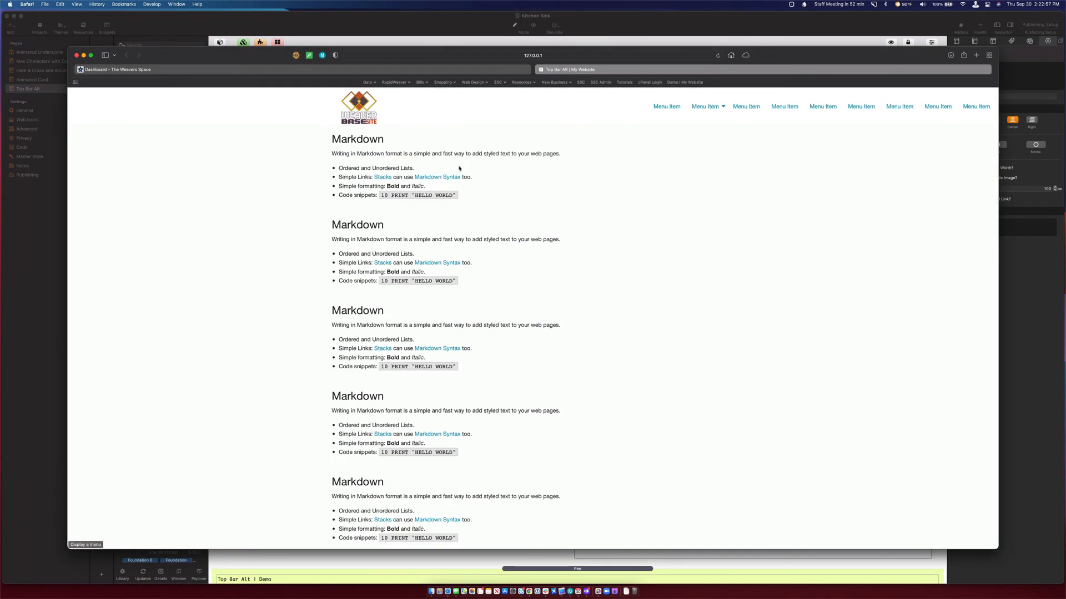
pyautogui.press('ctrl+super+r')
pyautogui.click(452, 122)
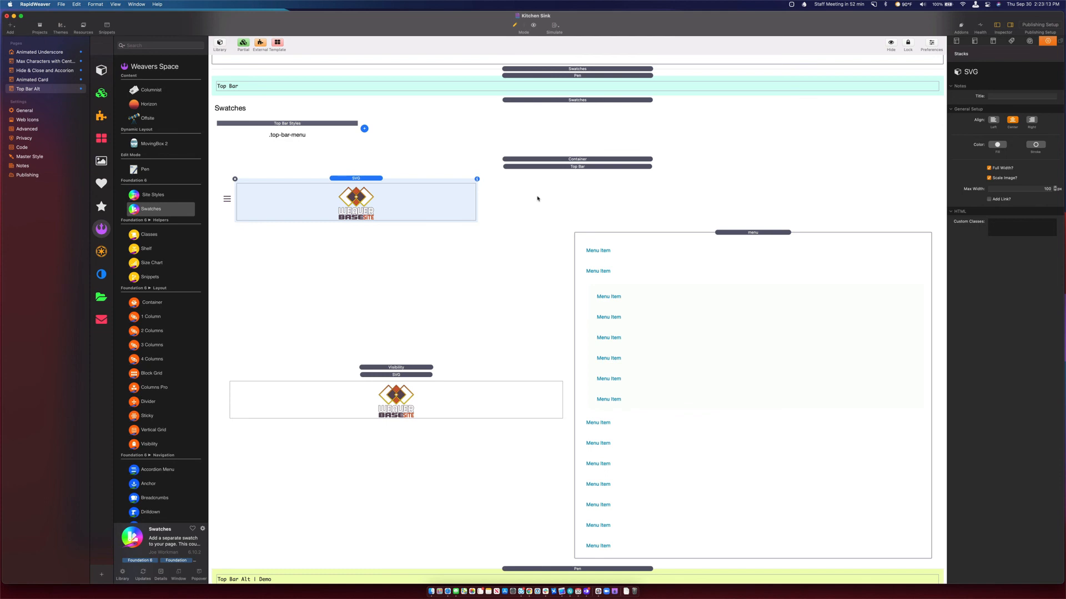
# Collapse the Top Bar pen in RapidWeaver
pyautogui.click(548, 76)
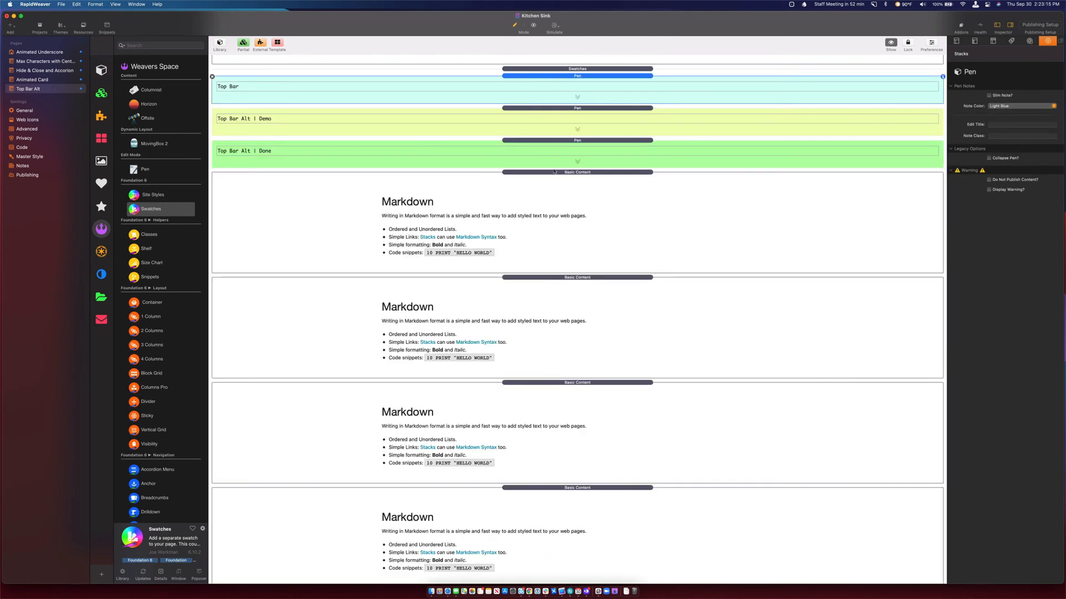
pyautogui.scroll(1, 554, 171)
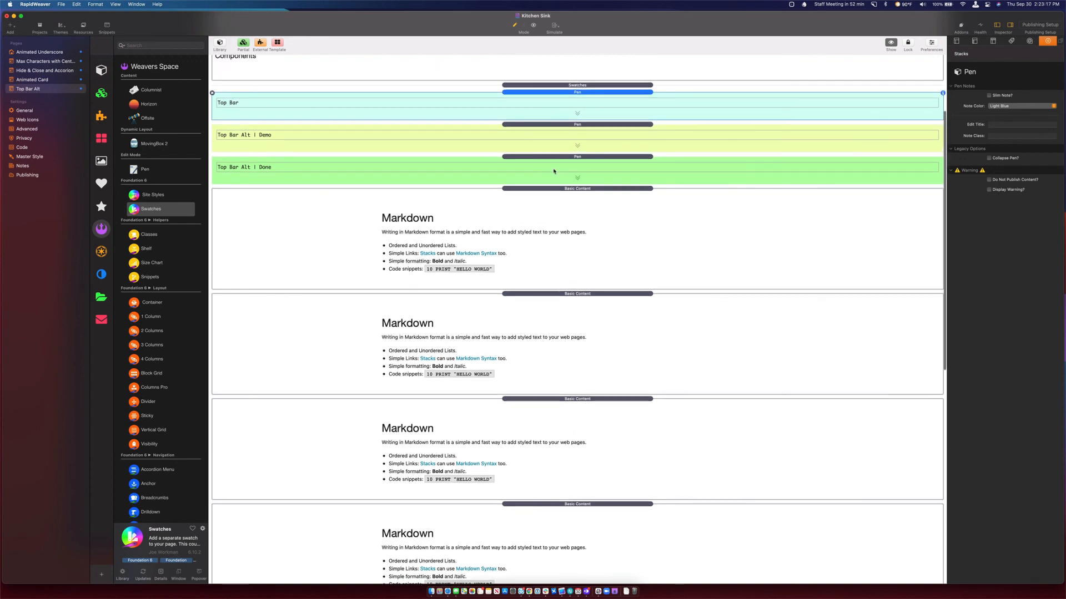
# Exclude the Top Bar and Top Bar Alt | Done pens from publishing, and allow the Top Bar Alt | Demo pen to publish
pyautogui.click(554, 158)
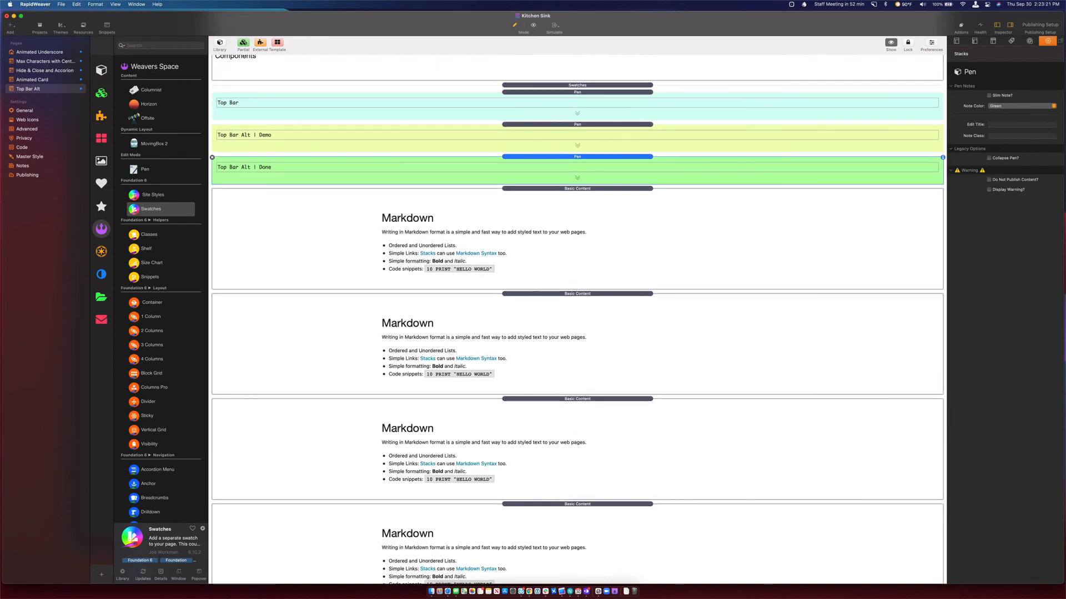
pyautogui.click(989, 179)
pyautogui.click(605, 100)
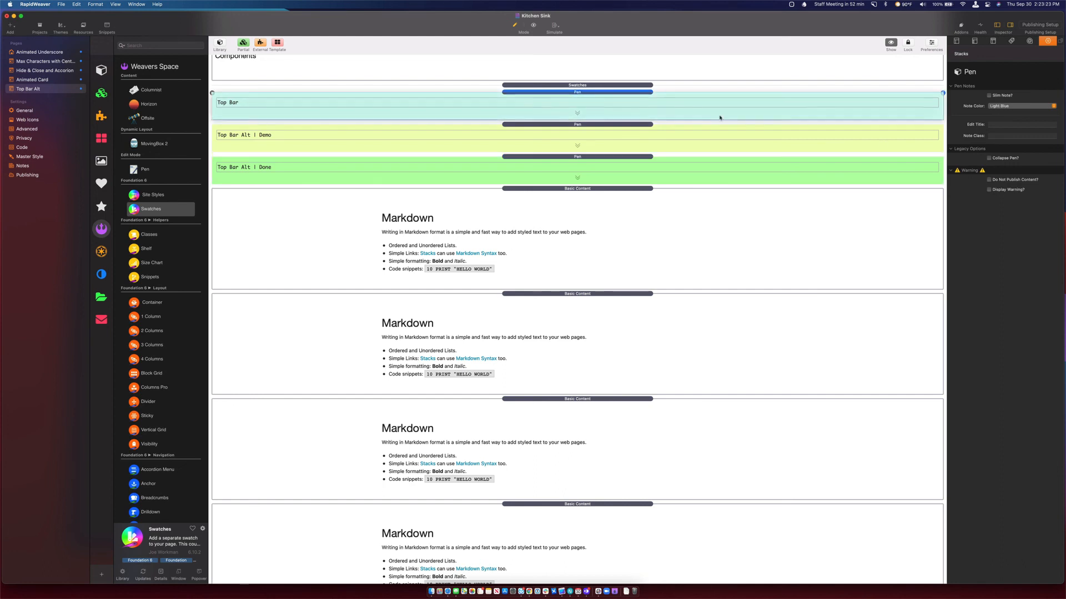
pyautogui.click(582, 157)
pyautogui.click(688, 147)
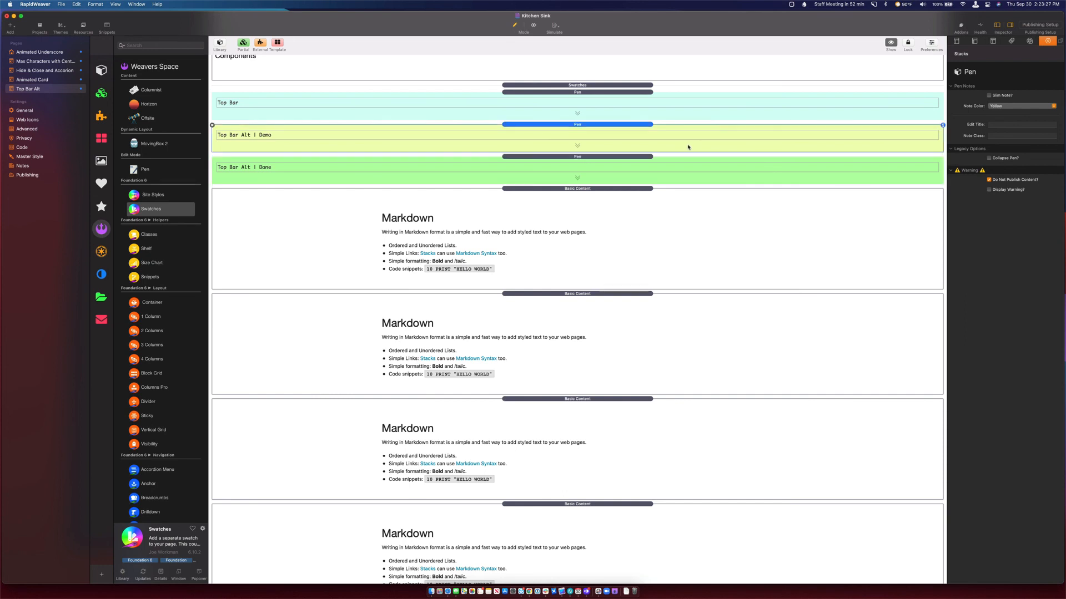
pyautogui.click(988, 180)
# Reload the page in Safari and check the hamburger menu on iPhone 8 and the dropdown submenu on iPad Pro (10.5")
pyautogui.press('super+Tab')
pyautogui.press('super+r')
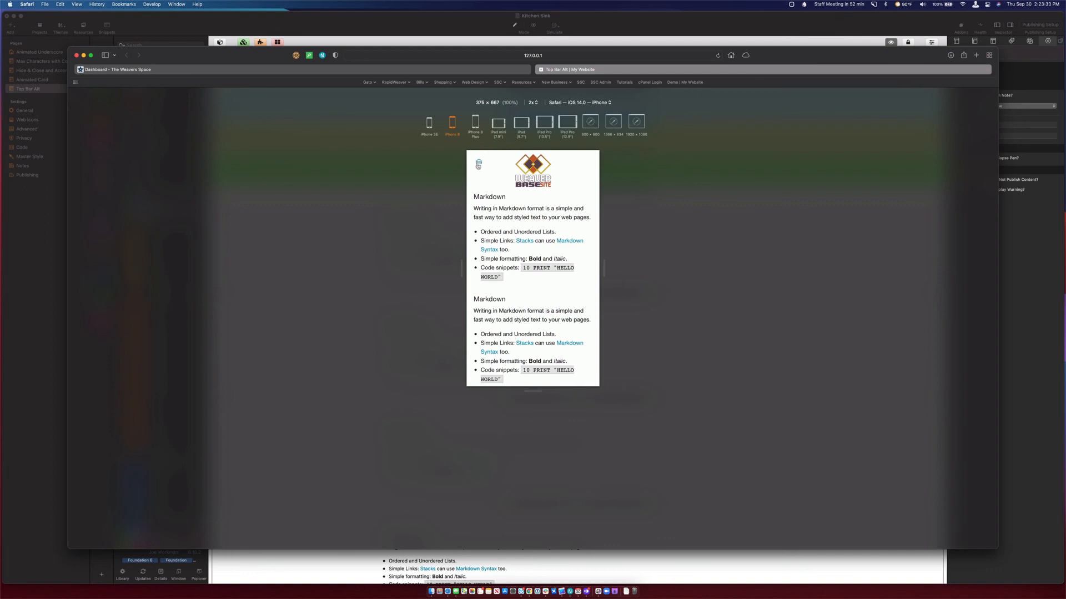
pyautogui.click(477, 164)
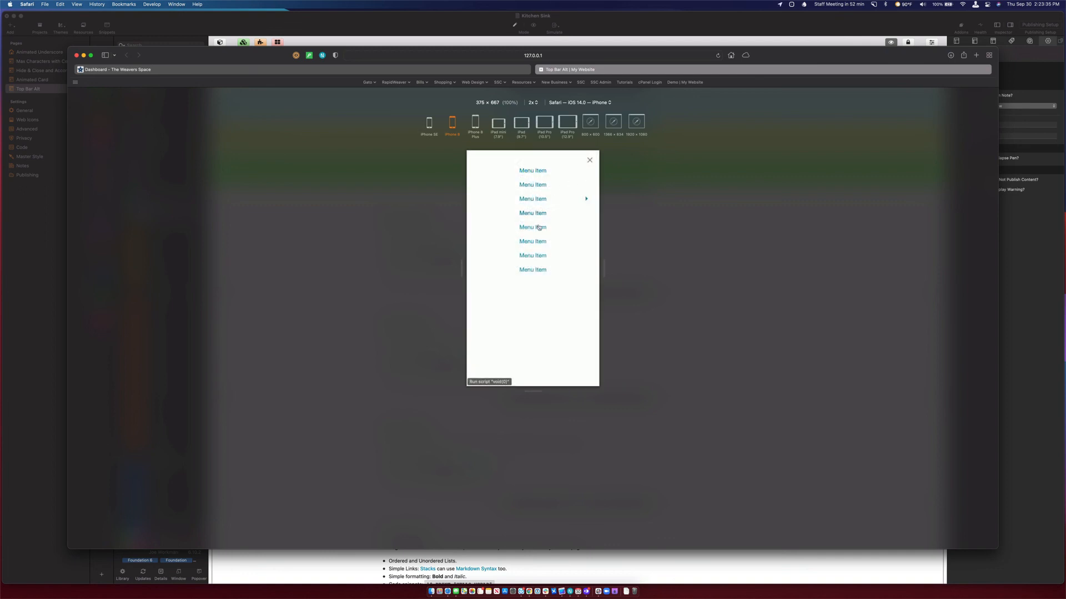
pyautogui.click(590, 161)
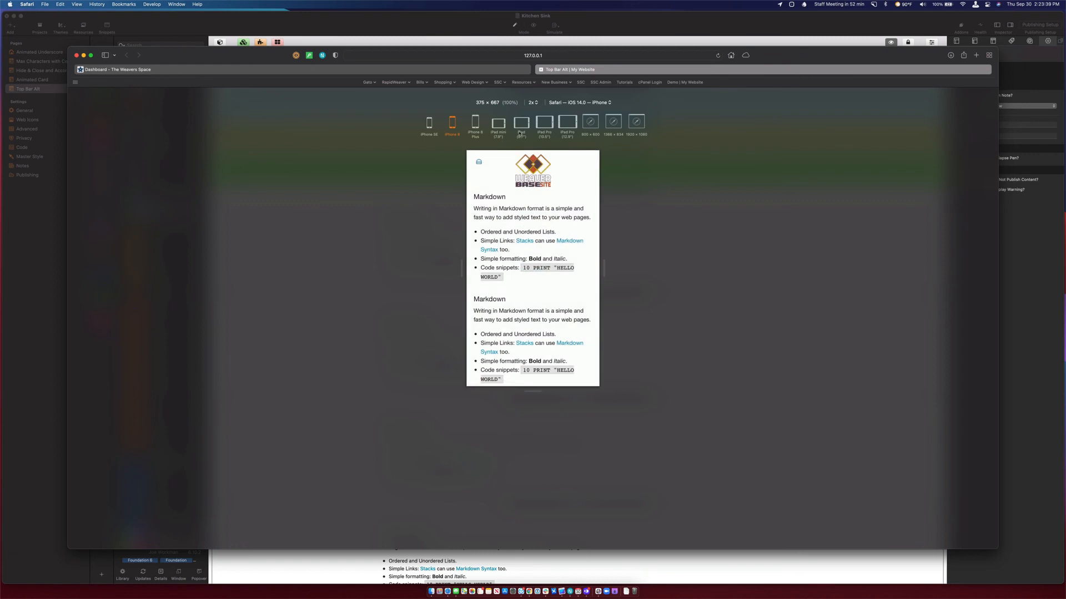
pyautogui.click(544, 122)
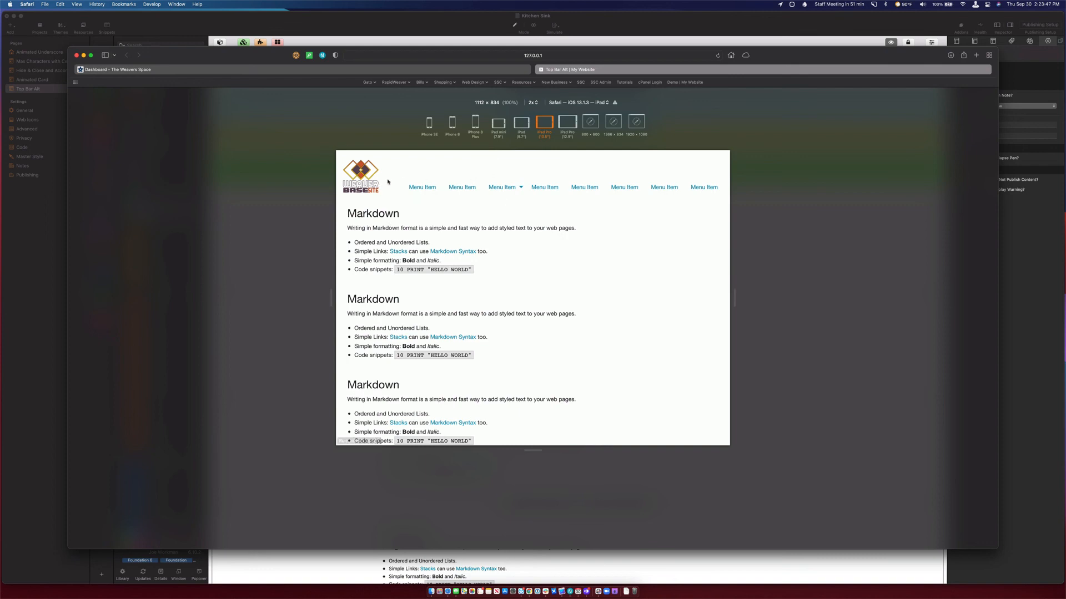
pyautogui.moveTo(507, 179)
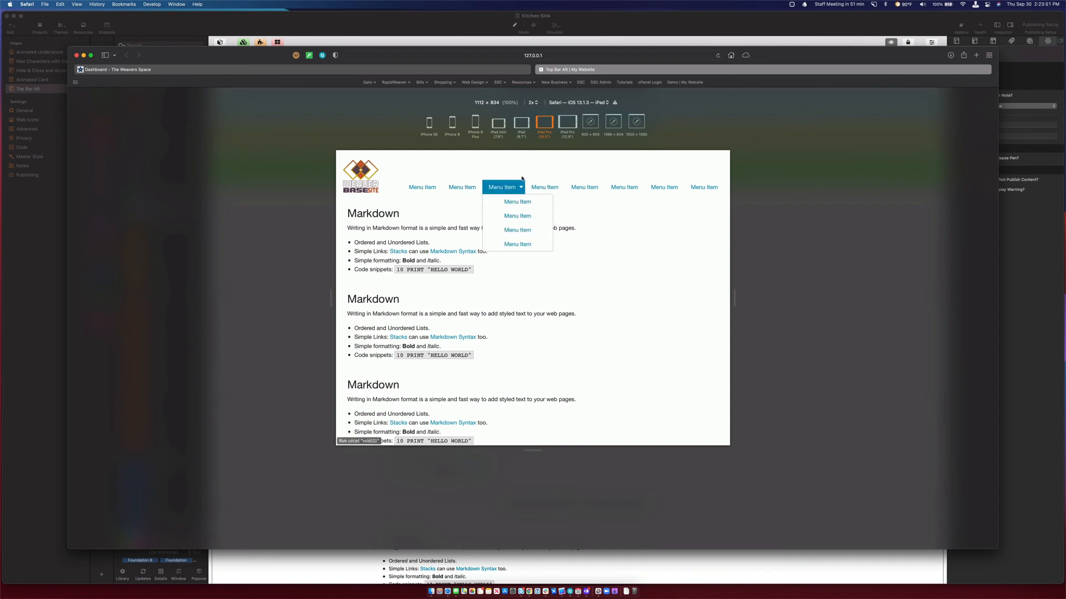
# Return to RapidWeaver, expand the Top Bar Alt | Demo pen, and collapse its Mobile pen
pyautogui.press('super+Tab')
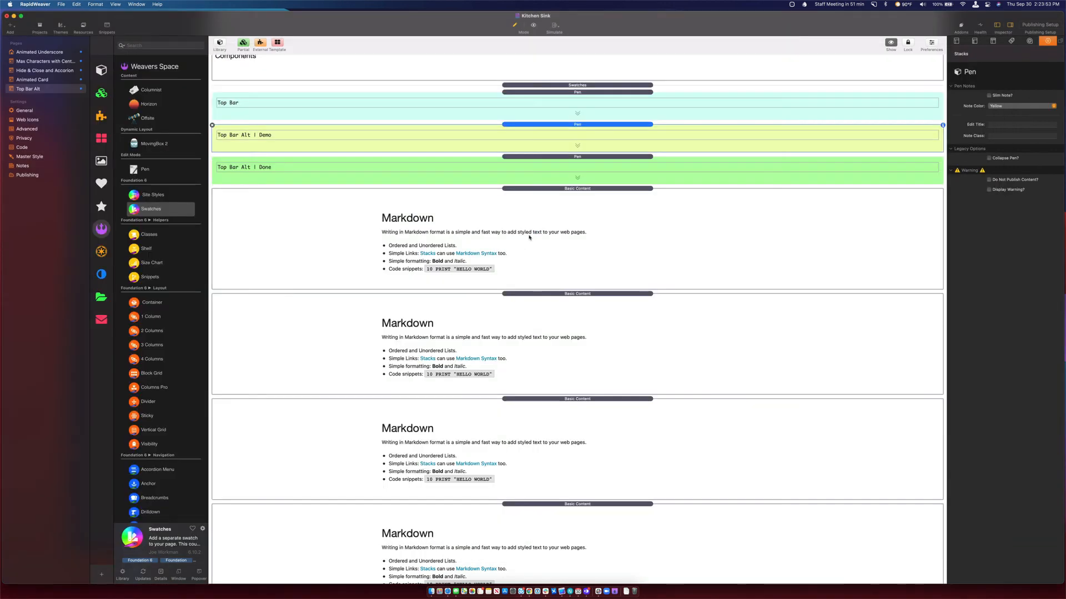
pyautogui.doubleClick(542, 125)
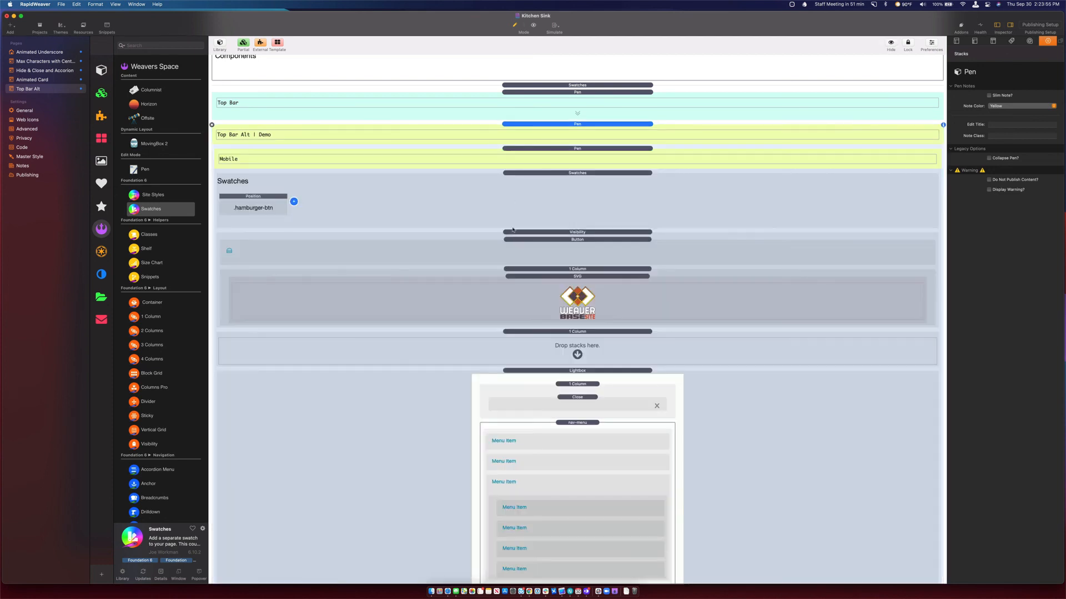
pyautogui.scroll(-2, 565, 167)
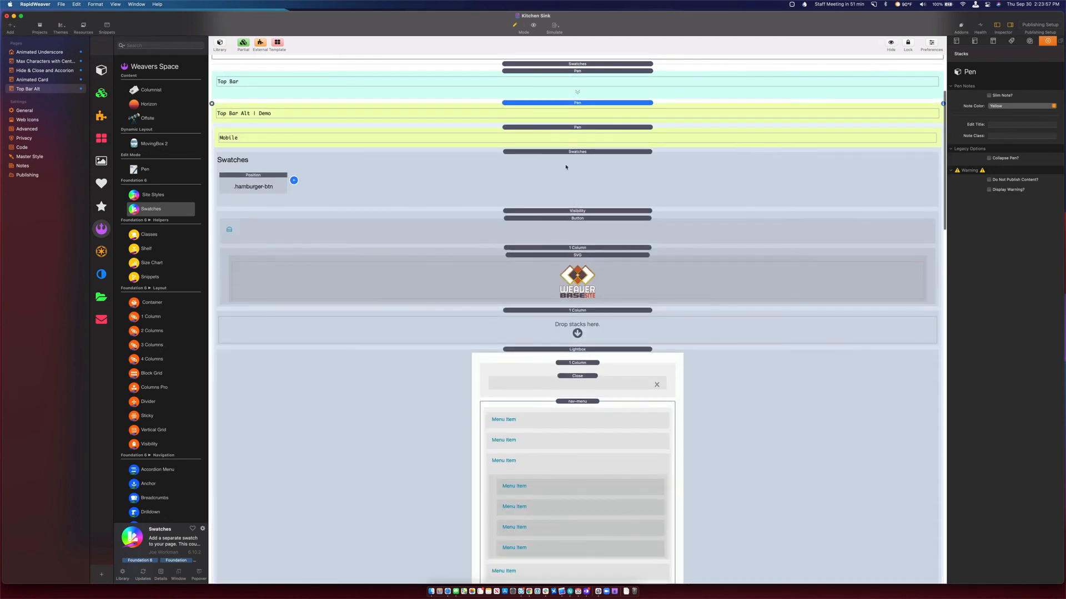
pyautogui.doubleClick(560, 128)
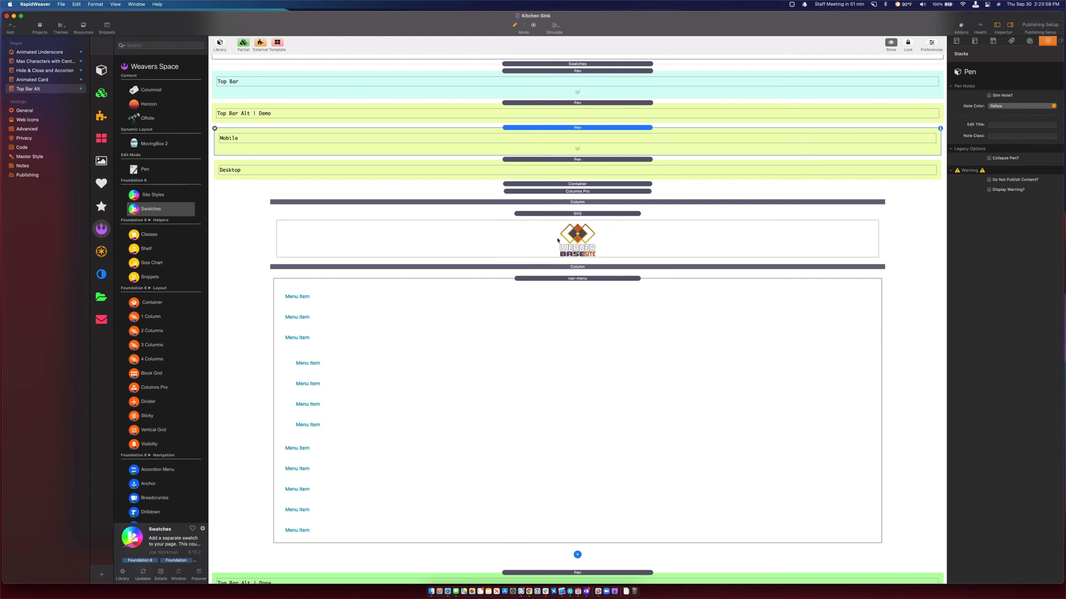
# Set the medium sizing of the desktop logo column to 50% and reload the Safari preview
pyautogui.click(560, 209)
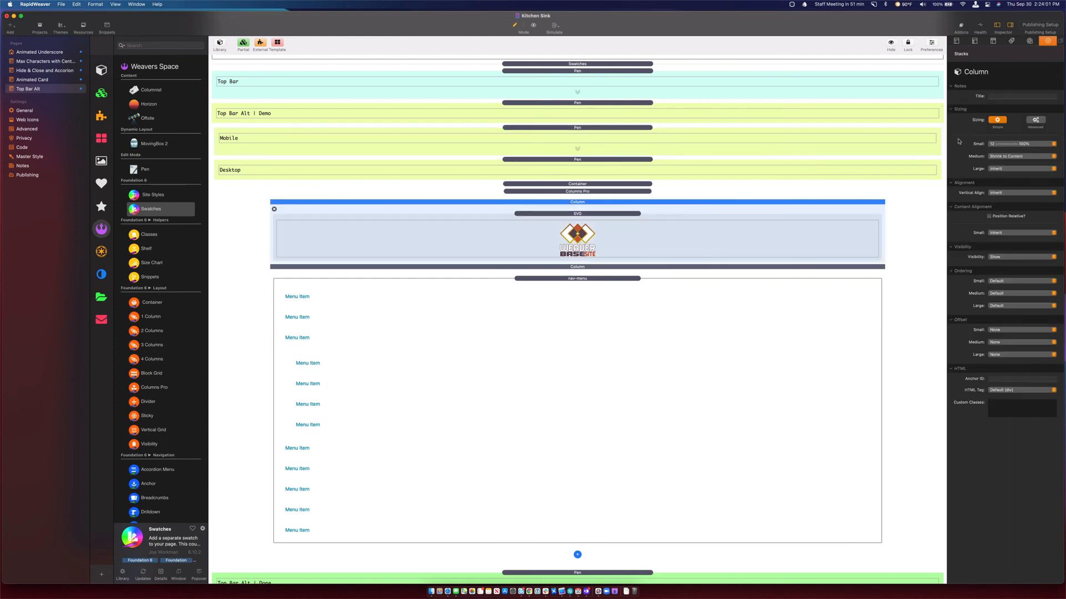
pyautogui.click(1021, 156)
pyautogui.click(1002, 206)
pyautogui.press('super+Tab')
pyautogui.press('super+r')
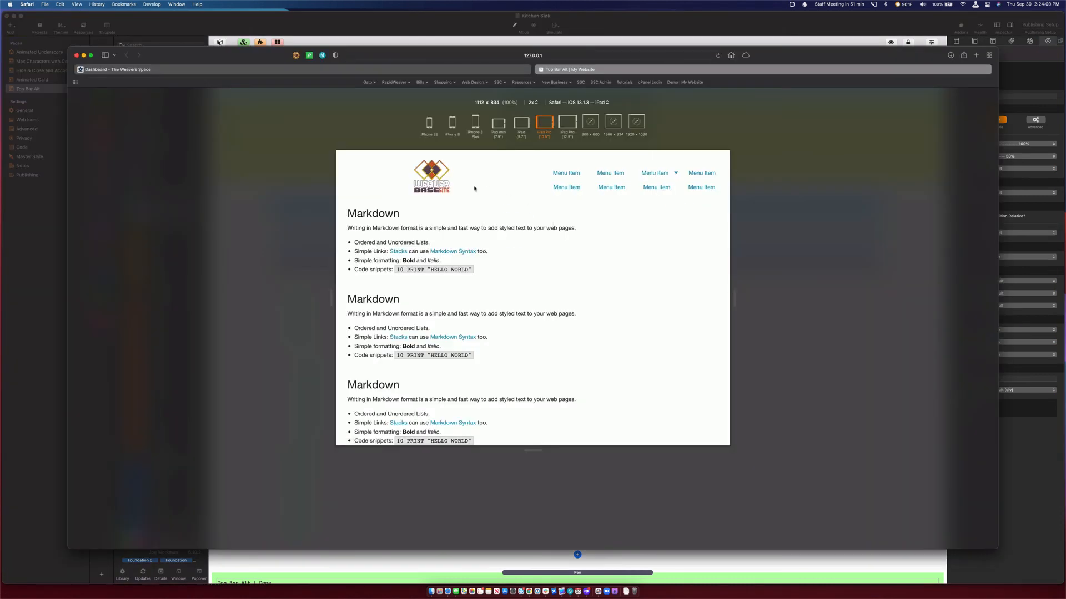
# Return to RapidWeaver, align the desktop logo SVG to the left, and check the page in Safari
pyautogui.press('super+Tab')
pyautogui.click(516, 213)
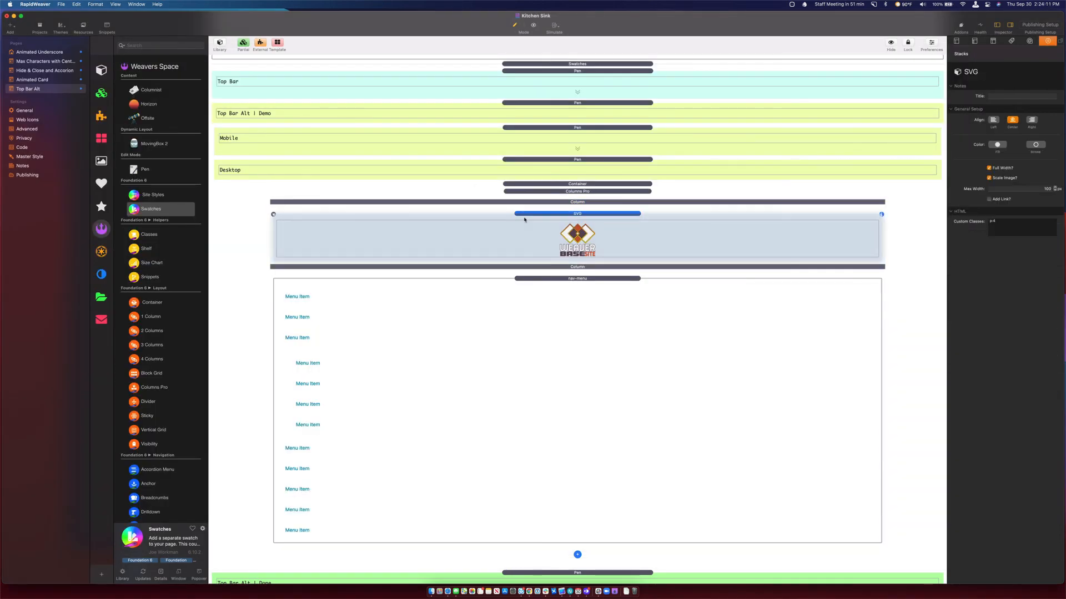
pyautogui.click(993, 119)
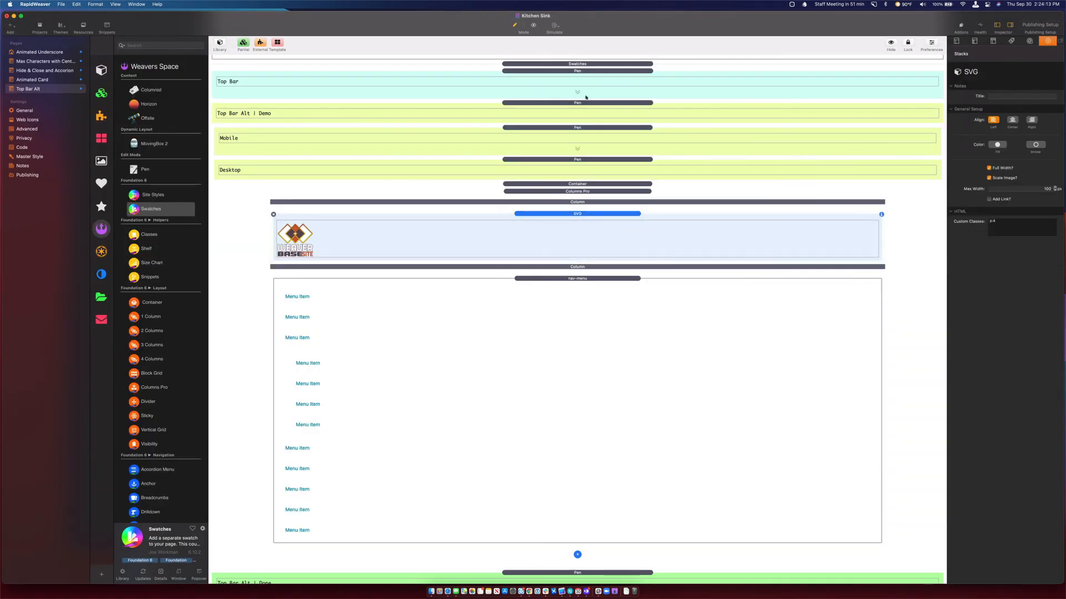
pyautogui.press('super+Tab')
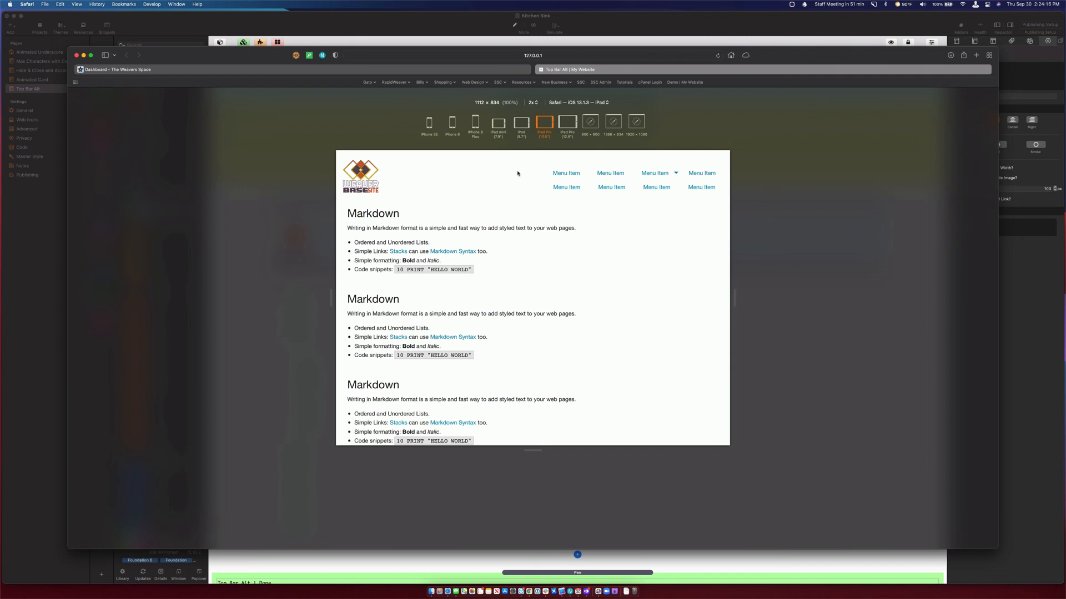